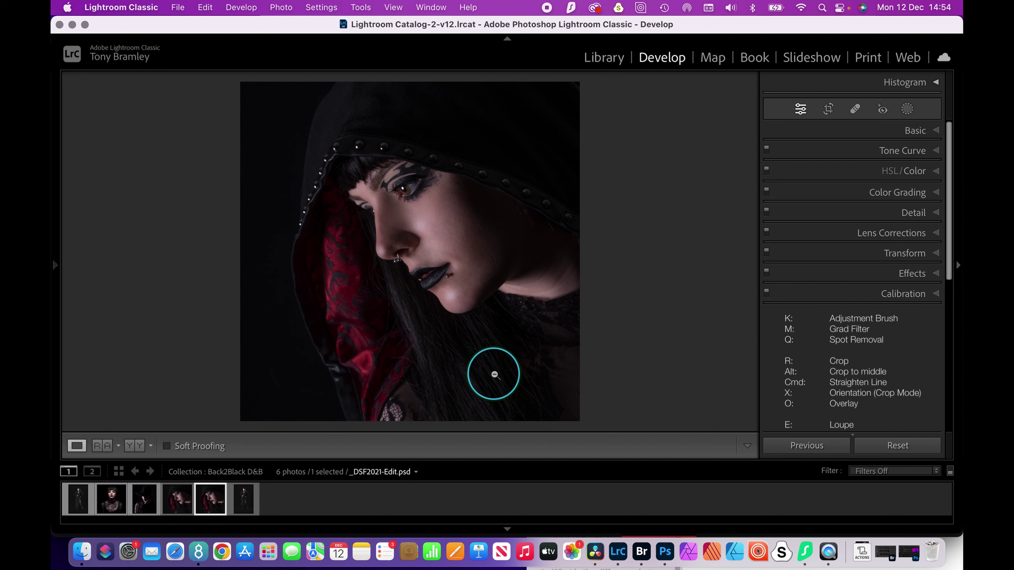
Select the last photo in the collection, the full-length standing portrait, and reset its develop settings
{"action": "left_click", "coordinate": [245, 501]}
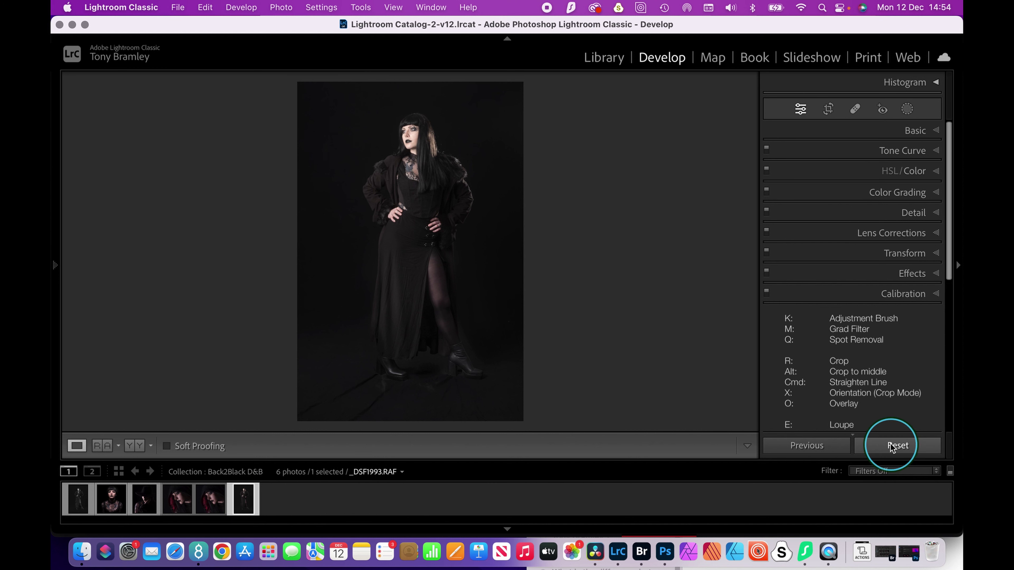
{"action": "left_click", "coordinate": [890, 448]}
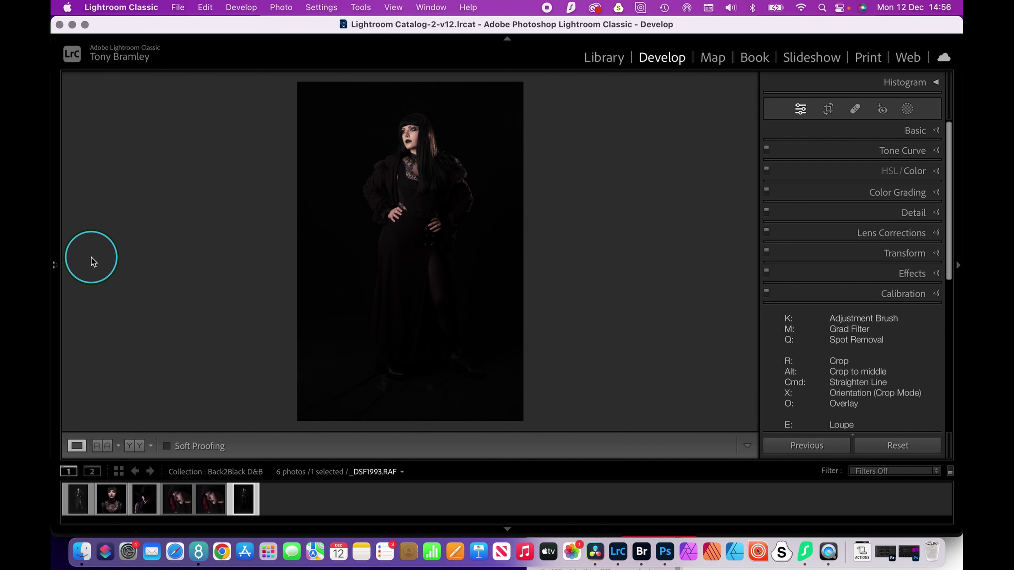
Look through the collections and read the list of Lightroom keyboard shortcuts below them
{"action": "mouse_move", "coordinate": [53, 257]}
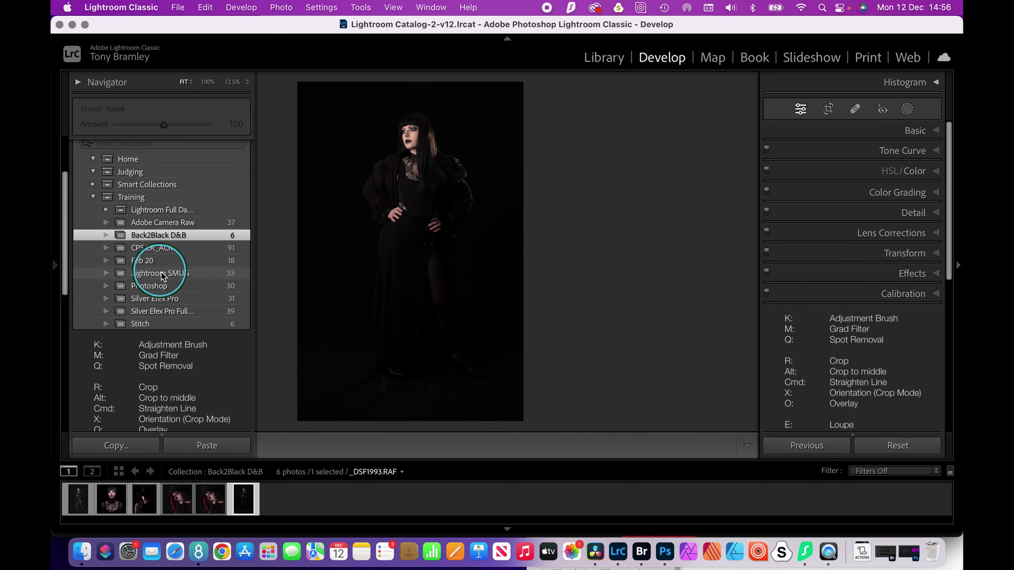
{"action": "scroll", "coordinate": [161, 276], "scroll_direction": "down", "scroll_amount": 3}
{"action": "scroll", "coordinate": [161, 275], "scroll_direction": "down", "scroll_amount": 10}
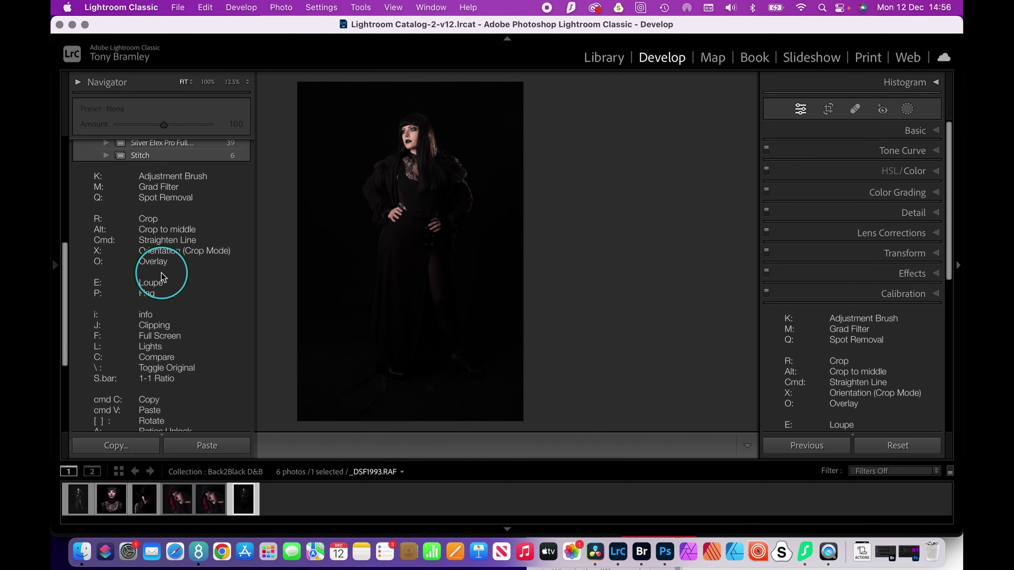
{"action": "scroll", "coordinate": [162, 276], "scroll_direction": "down", "scroll_amount": 2}
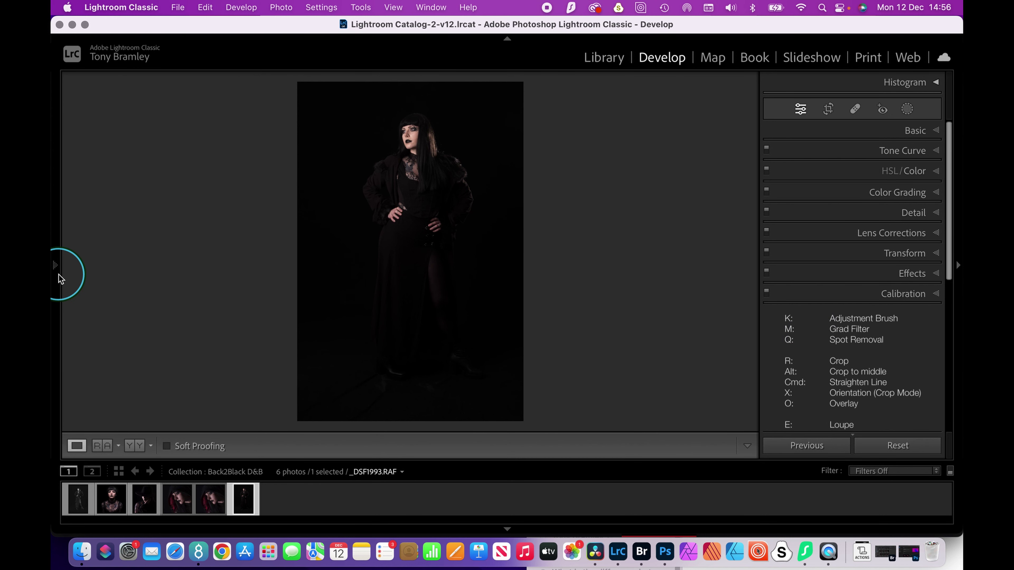
{"action": "mouse_move", "coordinate": [52, 276]}
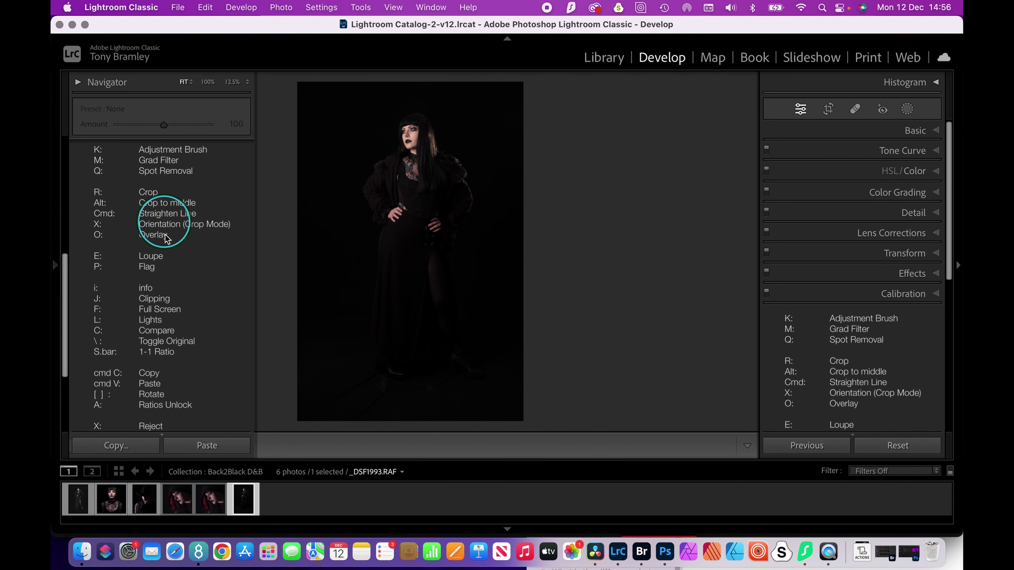
{"action": "scroll", "coordinate": [171, 365], "scroll_direction": "down", "scroll_amount": 3}
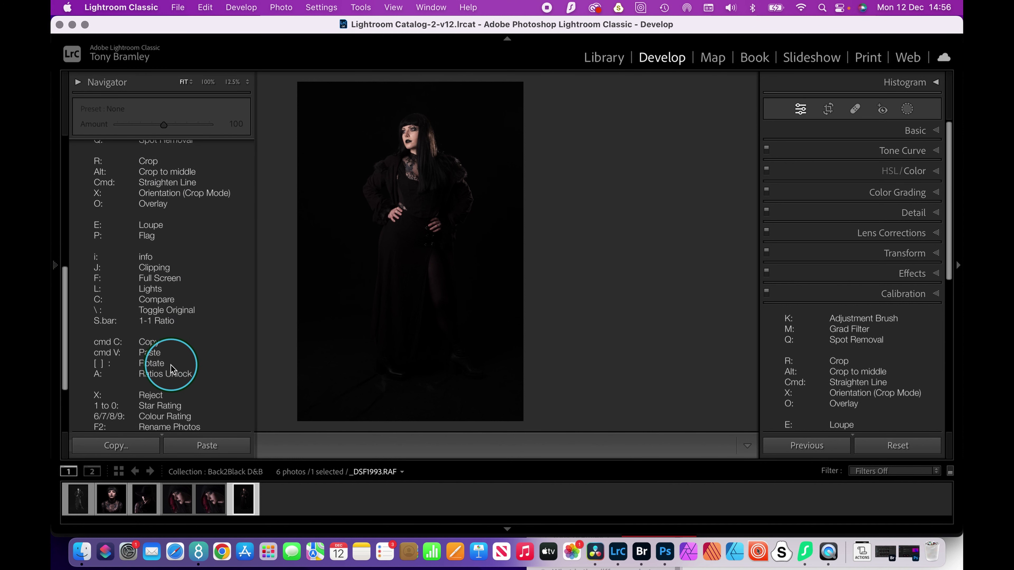
{"action": "scroll", "coordinate": [172, 369], "scroll_direction": "down", "scroll_amount": 5}
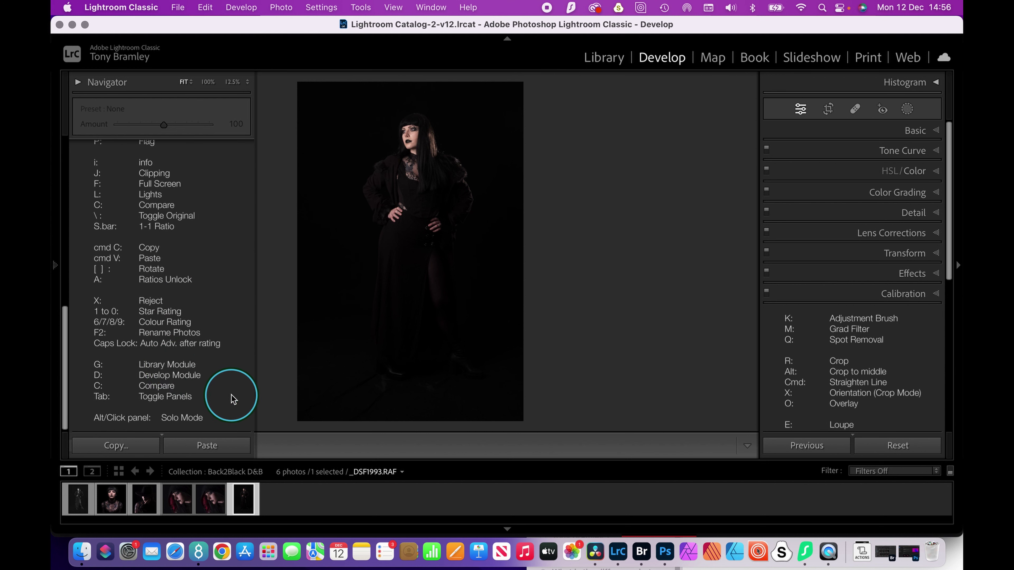
{"action": "scroll", "coordinate": [233, 399], "scroll_direction": "up", "scroll_amount": 5}
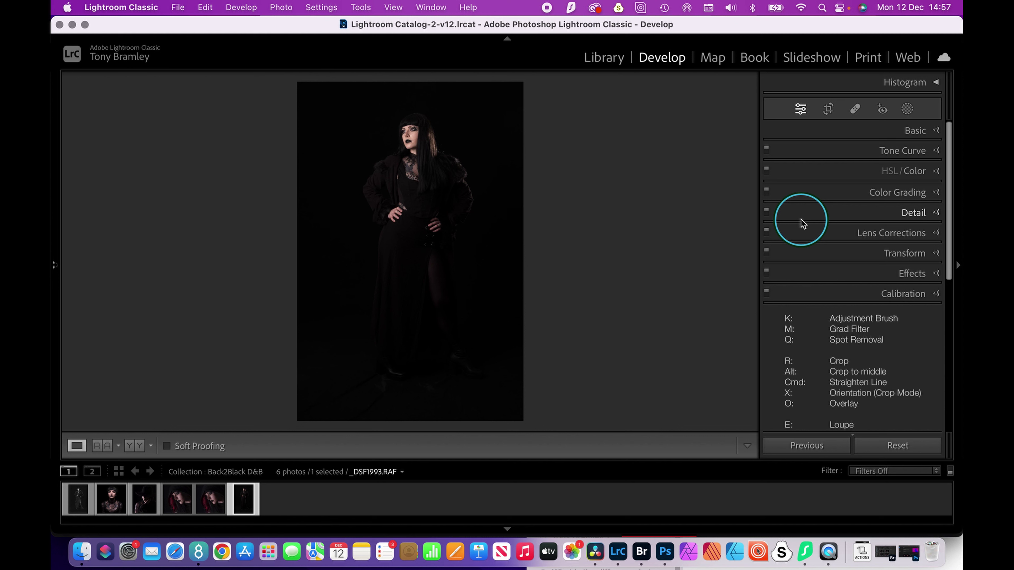
Convert the full-length portrait to the Black & White treatment
{"action": "left_click", "coordinate": [927, 131]}
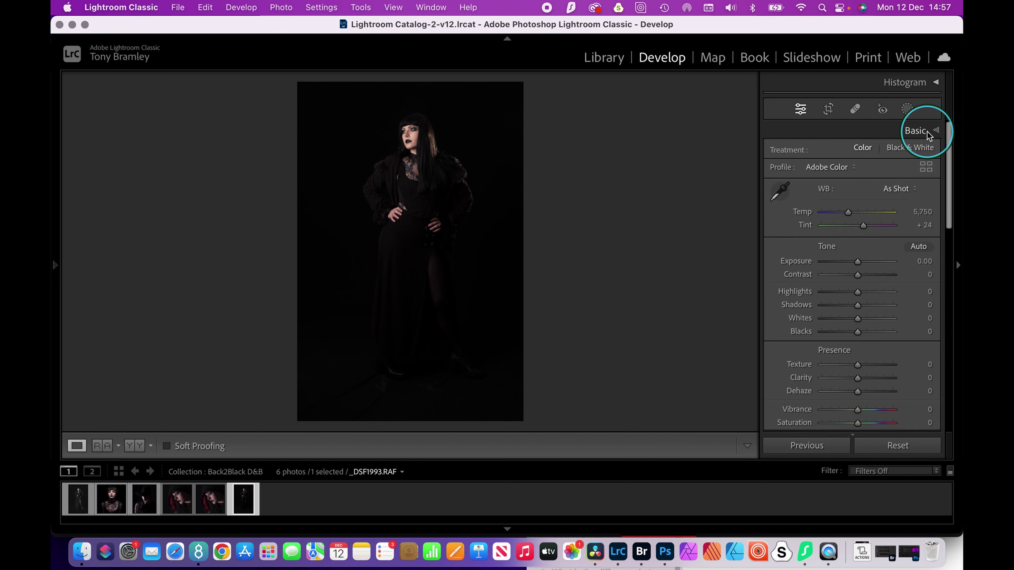
{"action": "left_click", "coordinate": [909, 148]}
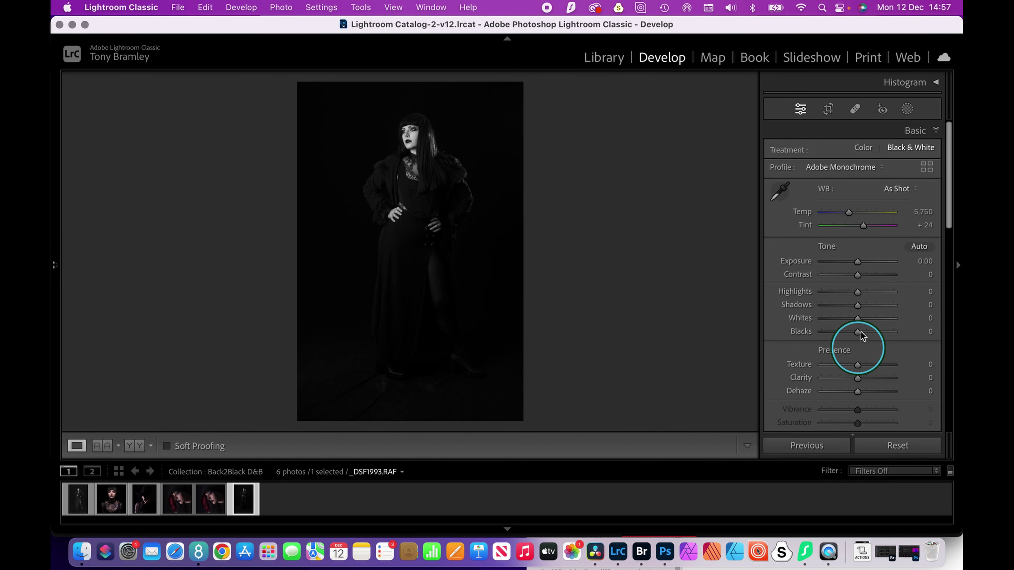
Browse the available profiles, collapse the Artistic, B&W, Modern and Vintage groups, and close the Profile Browser without applying another profile
{"action": "left_click", "coordinate": [925, 169]}
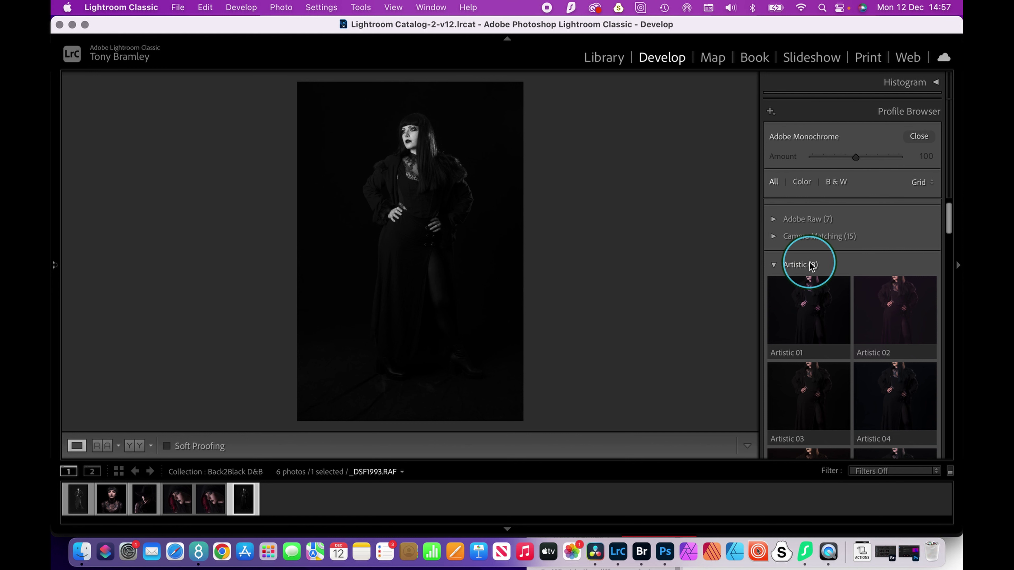
{"action": "left_click", "coordinate": [773, 265]}
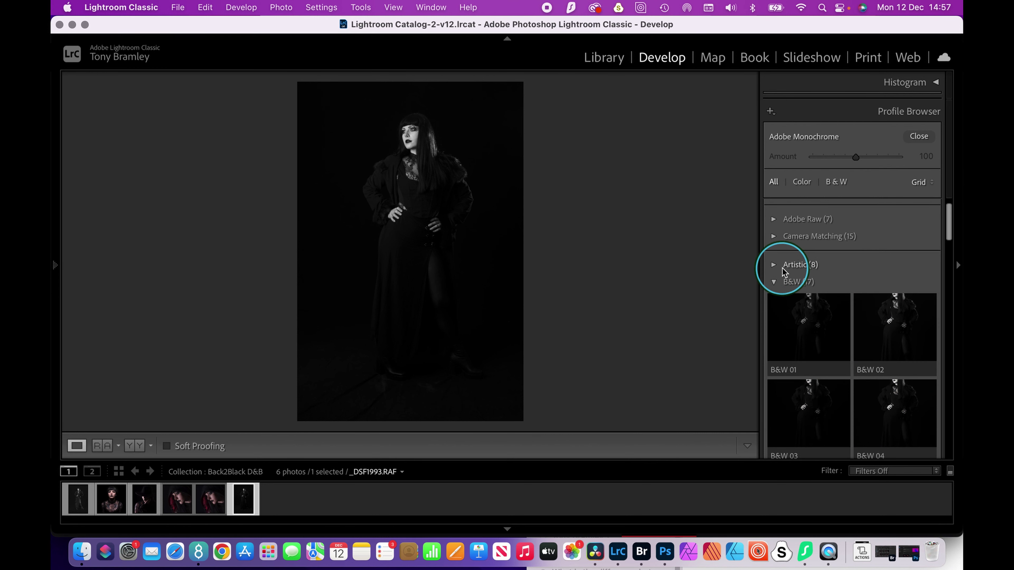
{"action": "scroll", "coordinate": [831, 319], "scroll_direction": "down", "scroll_amount": 5}
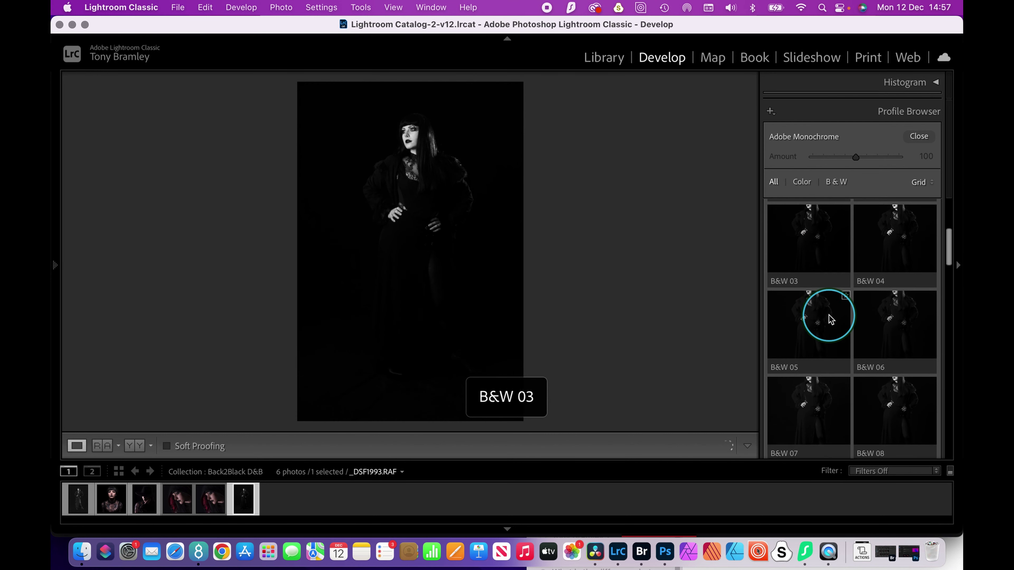
{"action": "scroll", "coordinate": [831, 319], "scroll_direction": "up", "scroll_amount": 2}
{"action": "scroll", "coordinate": [815, 279], "scroll_direction": "up", "scroll_amount": 3}
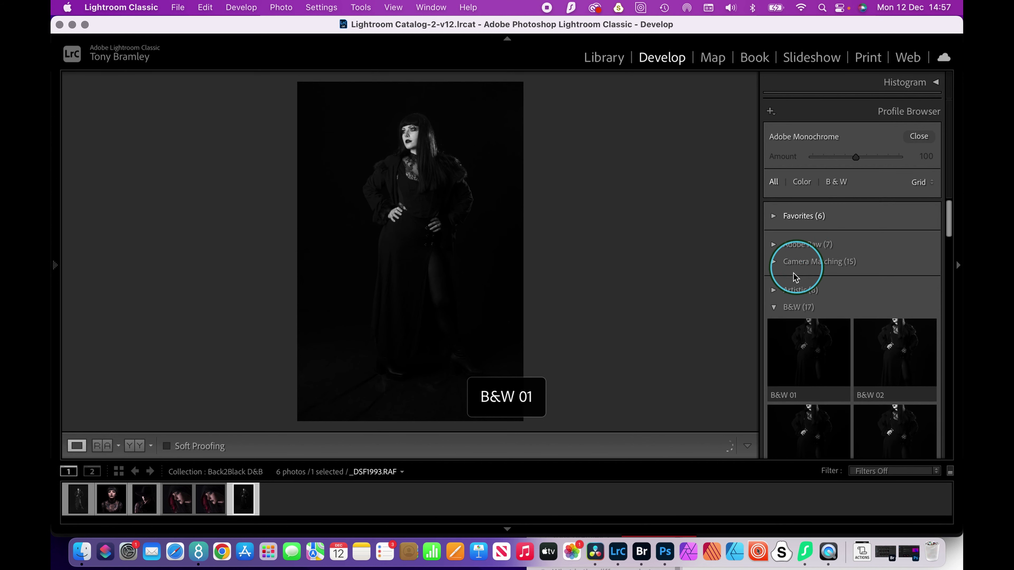
{"action": "left_click", "coordinate": [773, 306]}
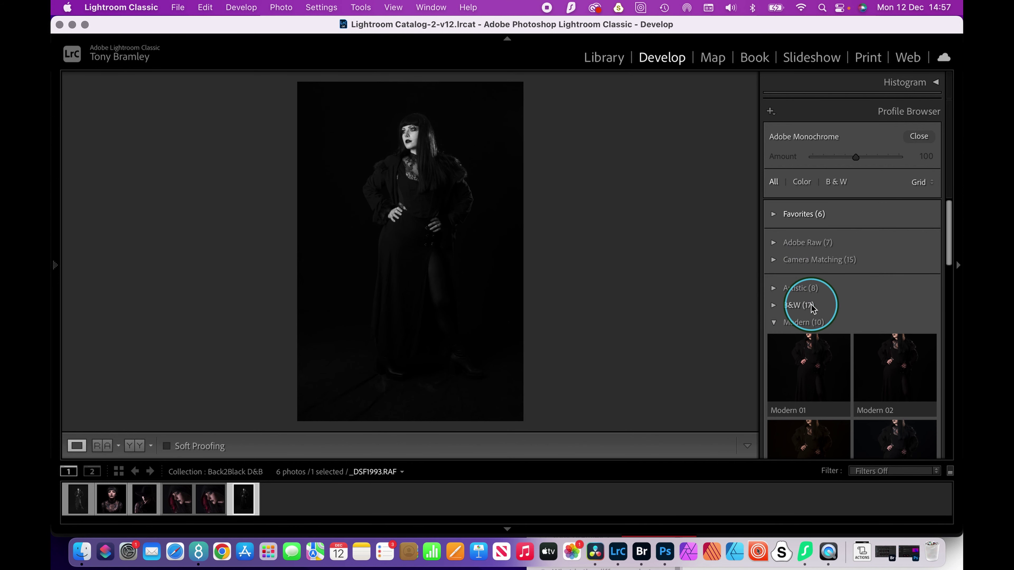
{"action": "left_click", "coordinate": [775, 324]}
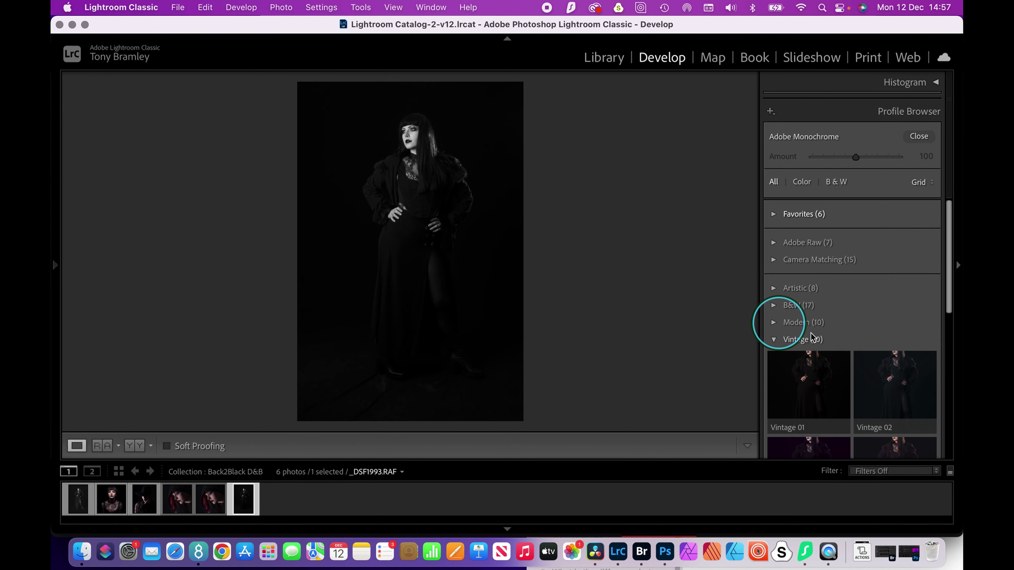
{"action": "left_click", "coordinate": [775, 340]}
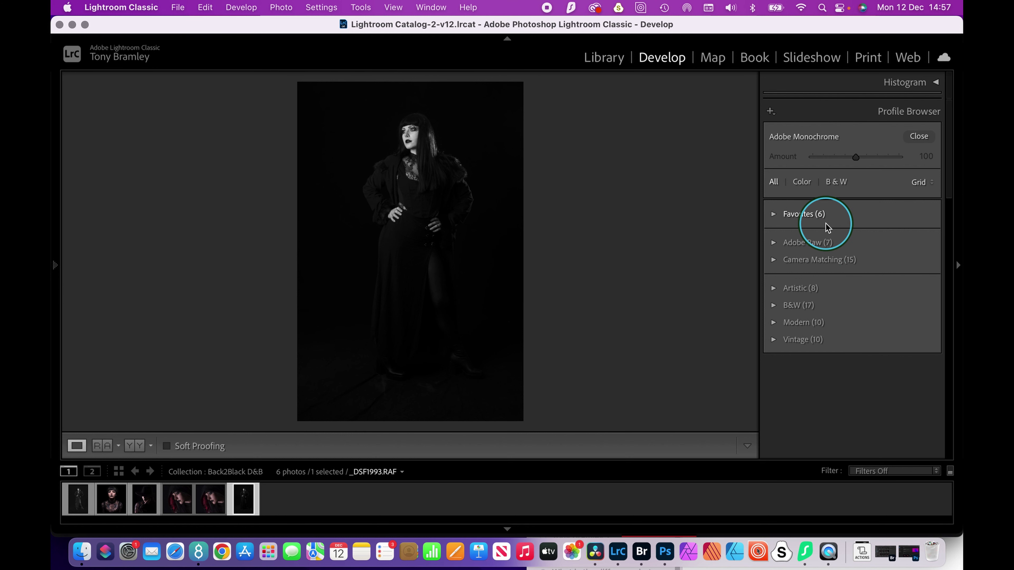
{"action": "left_click", "coordinate": [918, 137]}
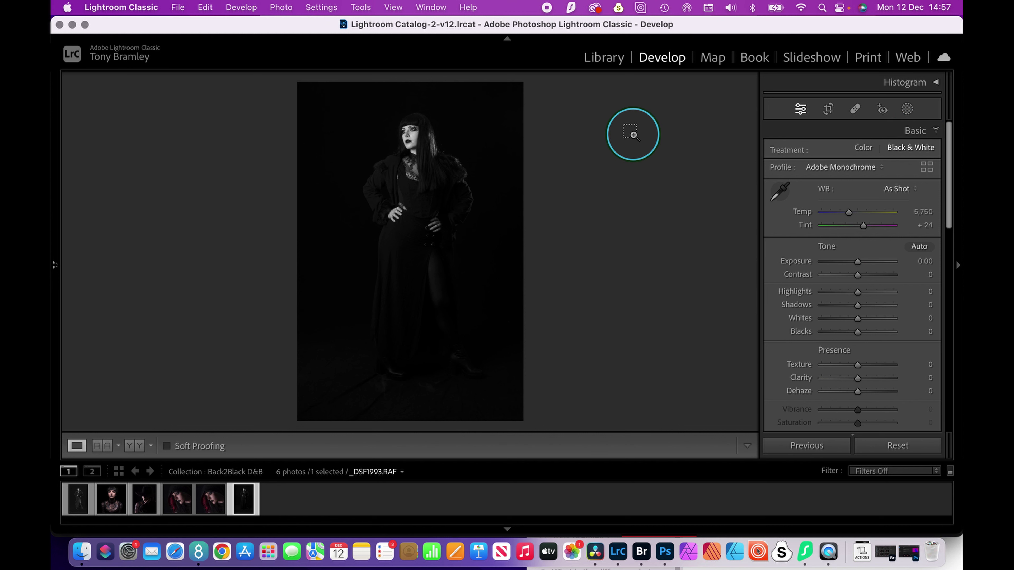
Examine the model's face, hair and upper body up close in the black and white photo
{"action": "key", "text": "z"}
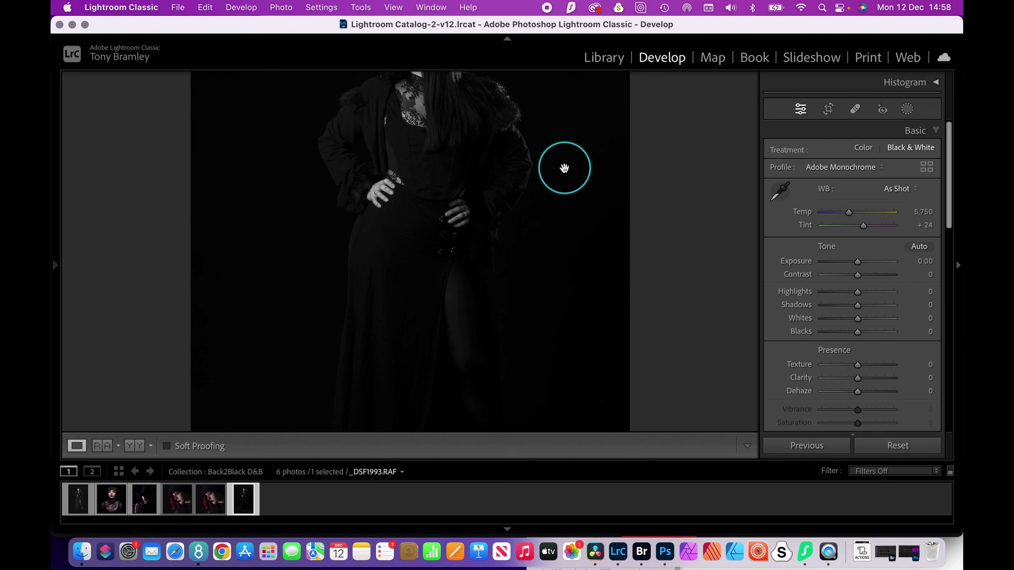
{"action": "left_click", "coordinate": [565, 169]}
{"action": "left_click", "coordinate": [564, 168]}
{"action": "left_click", "coordinate": [564, 168]}
{"action": "left_click", "coordinate": [565, 169]}
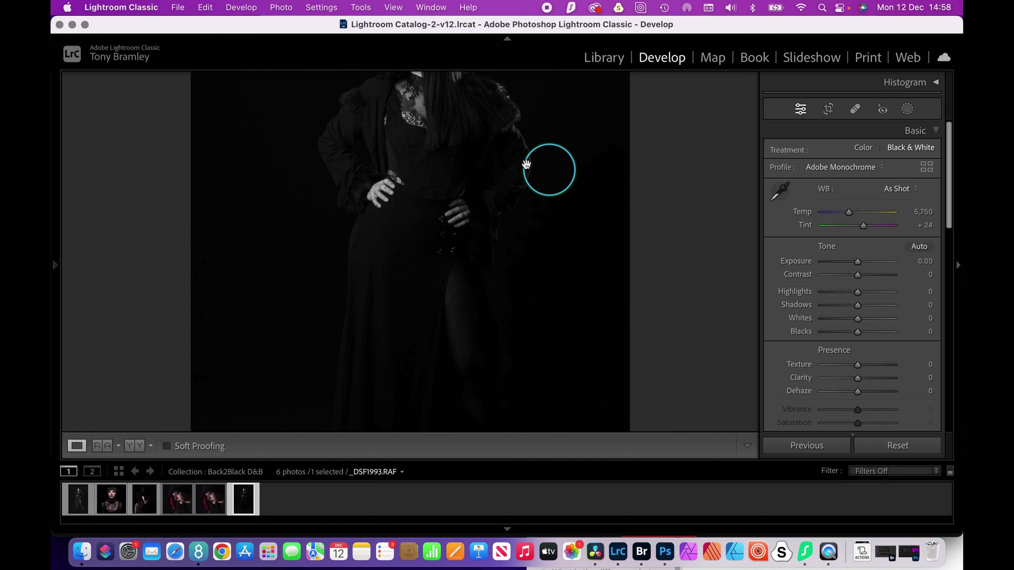
{"action": "left_click", "coordinate": [446, 152]}
{"action": "left_click", "coordinate": [444, 149]}
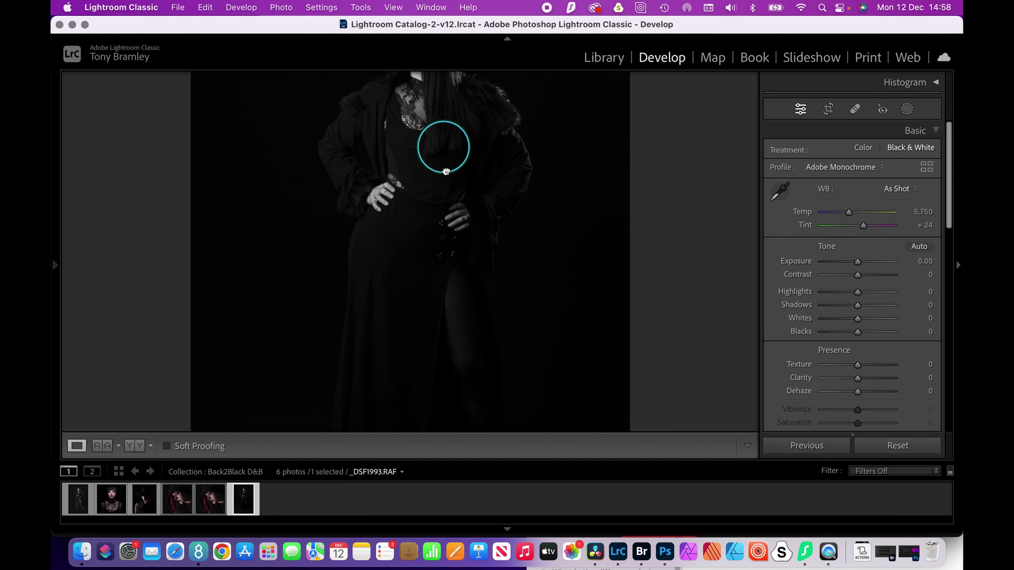
{"action": "left_click", "coordinate": [446, 172]}
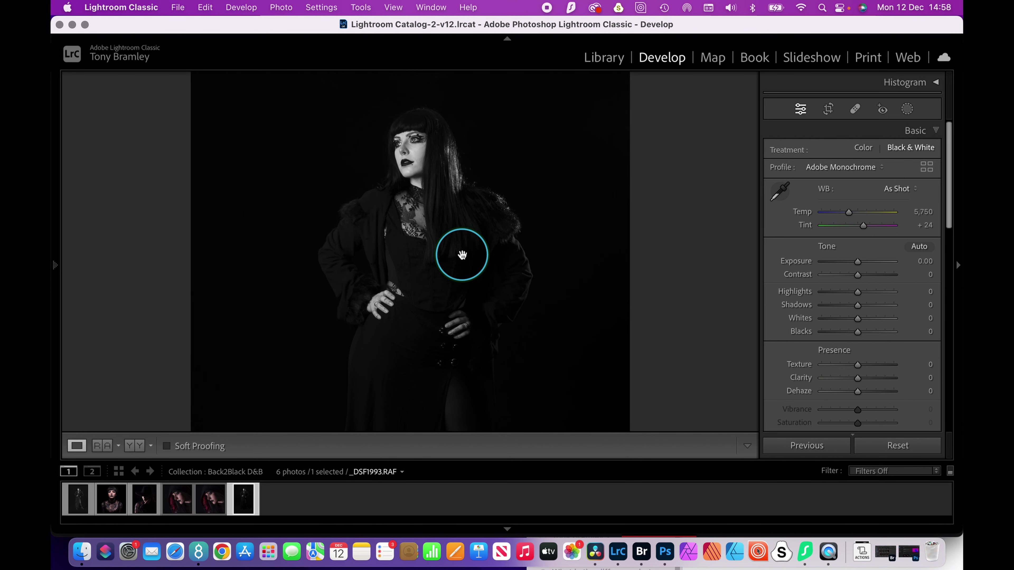
{"action": "left_click", "coordinate": [393, 126]}
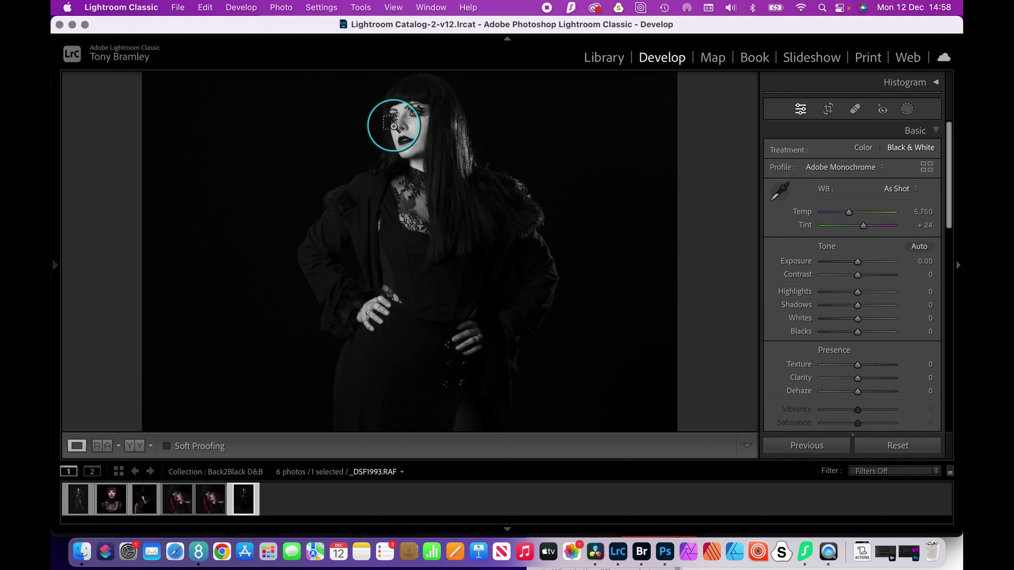
{"action": "left_click_drag", "start_coordinate": [414, 119], "coordinate": [413, 180]}
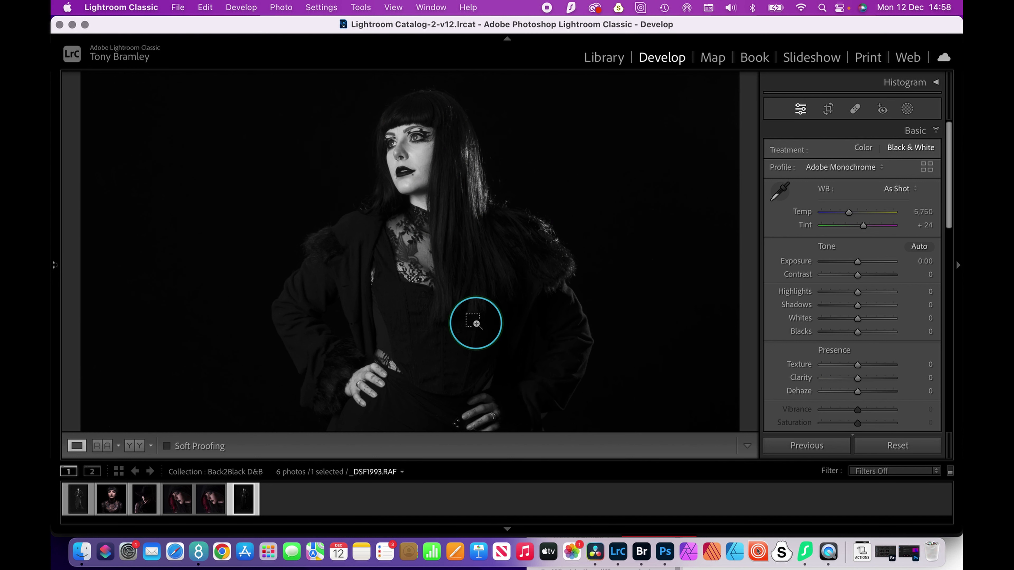
Examine the dark skirt, legs and boots in the lower part of the photo
{"action": "left_click", "coordinate": [476, 322]}
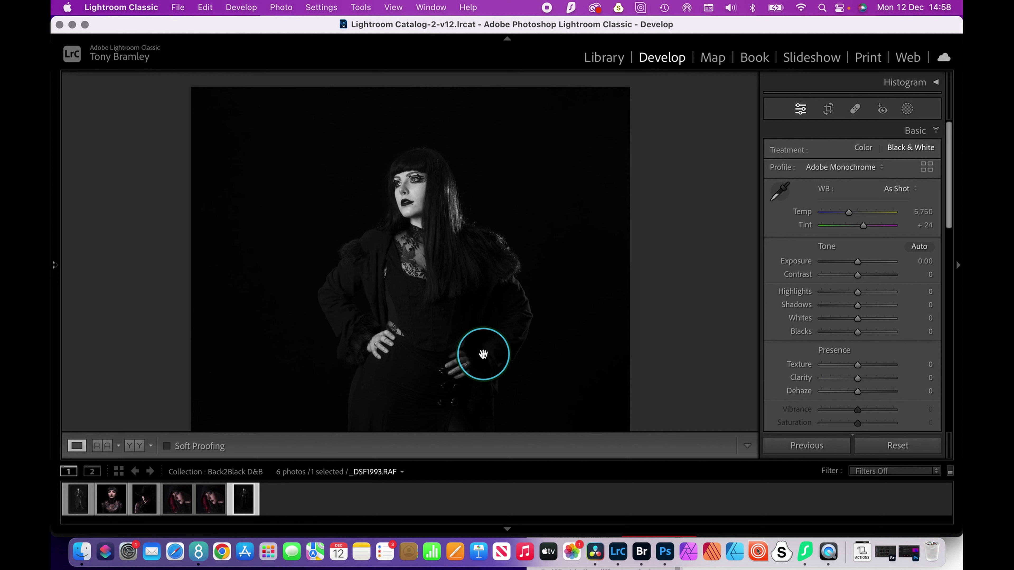
{"action": "left_click_drag", "start_coordinate": [481, 368], "coordinate": [472, 220]}
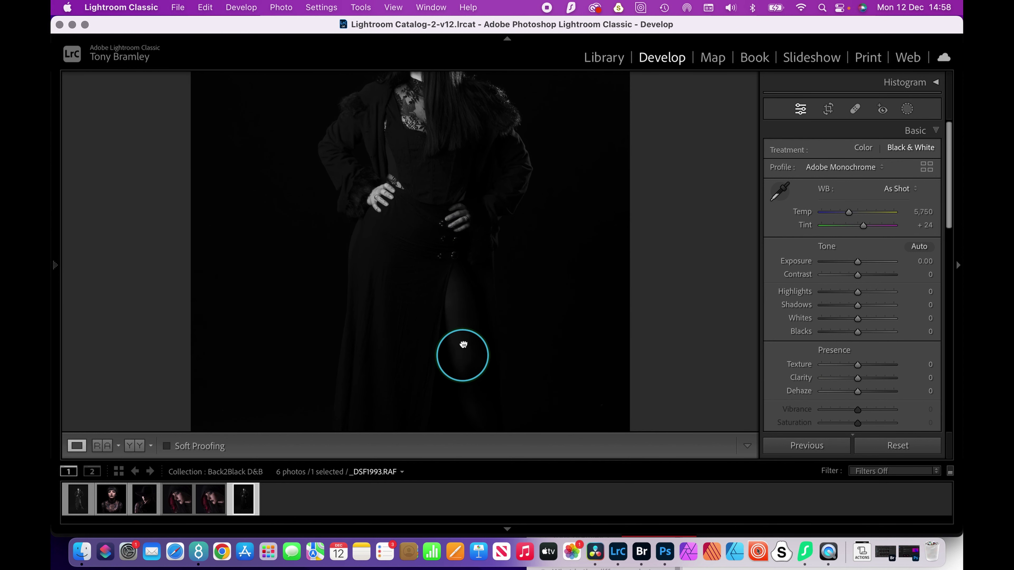
{"action": "left_click_drag", "start_coordinate": [462, 354], "coordinate": [466, 240]}
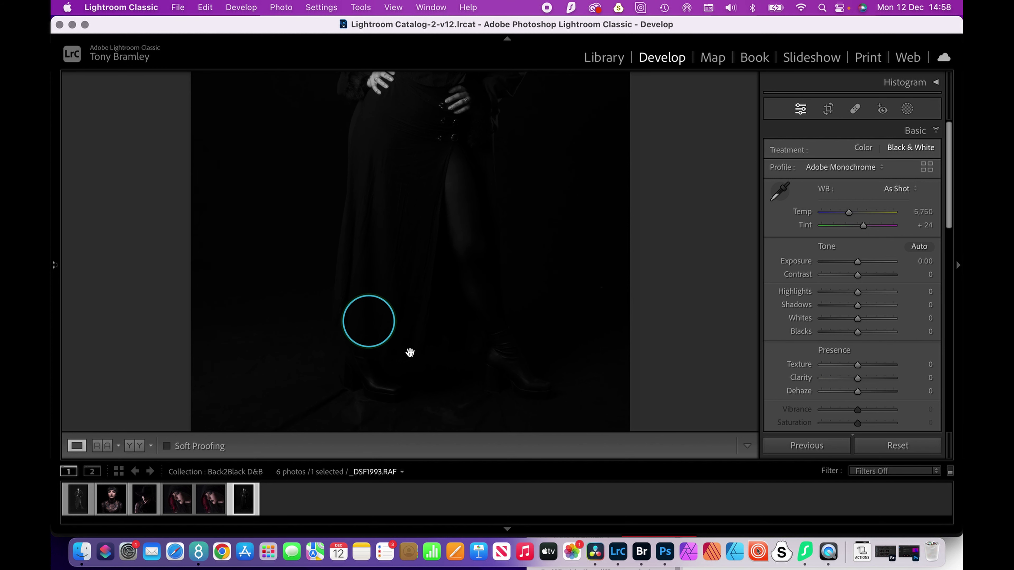
{"action": "left_click", "coordinate": [462, 366]}
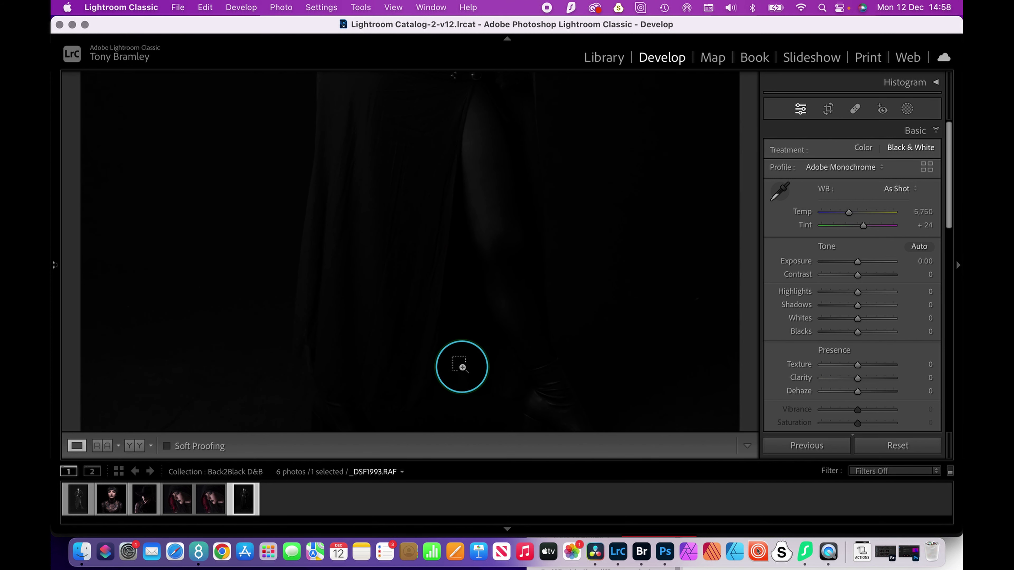
{"action": "left_click", "coordinate": [461, 367]}
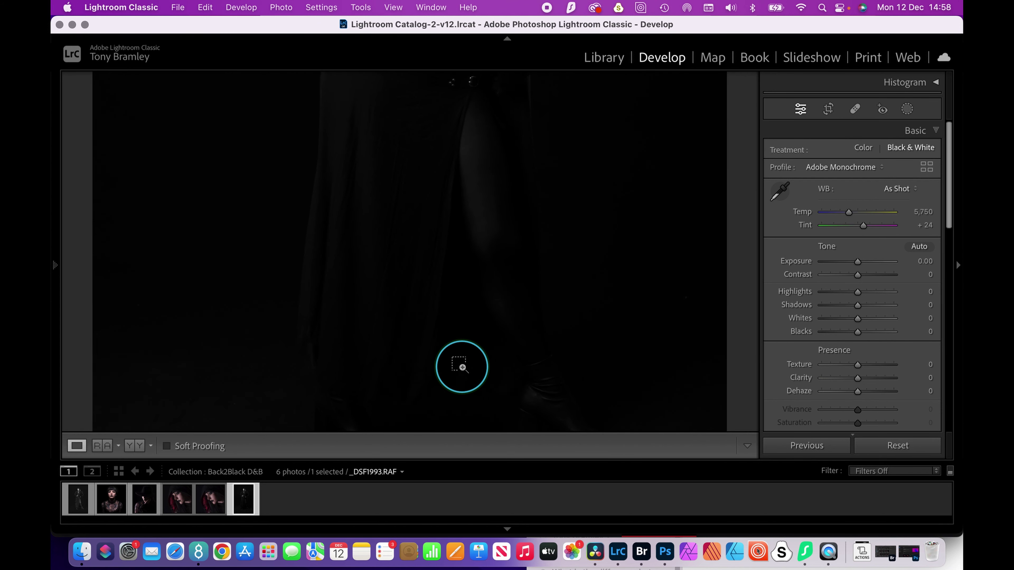
{"action": "left_click", "coordinate": [462, 367]}
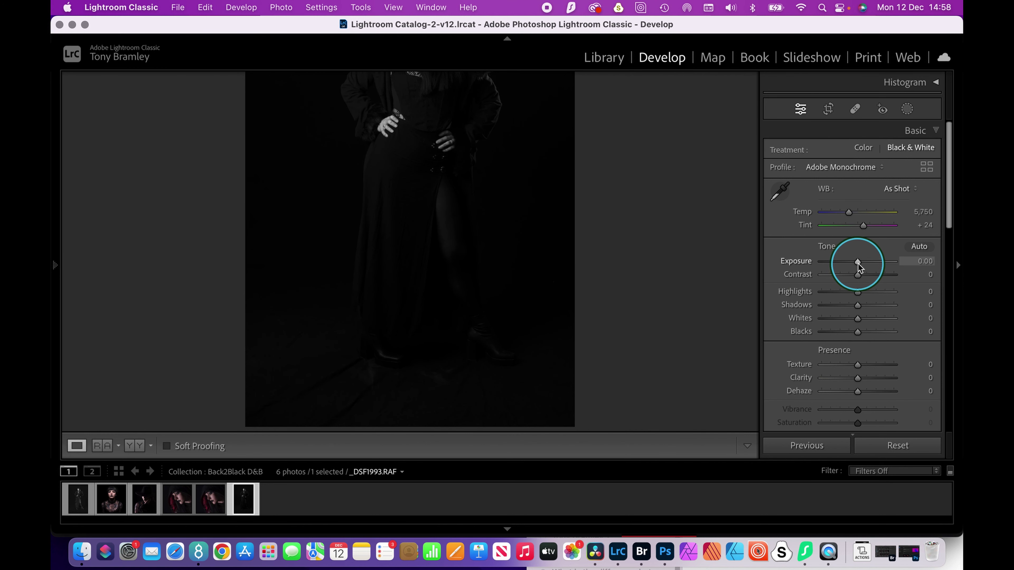
Try exposure values of +3.45 and +1.40 while checking the figure, and reset the exposure to 0.00
{"action": "left_click_drag", "start_coordinate": [858, 262], "coordinate": [882, 264]}
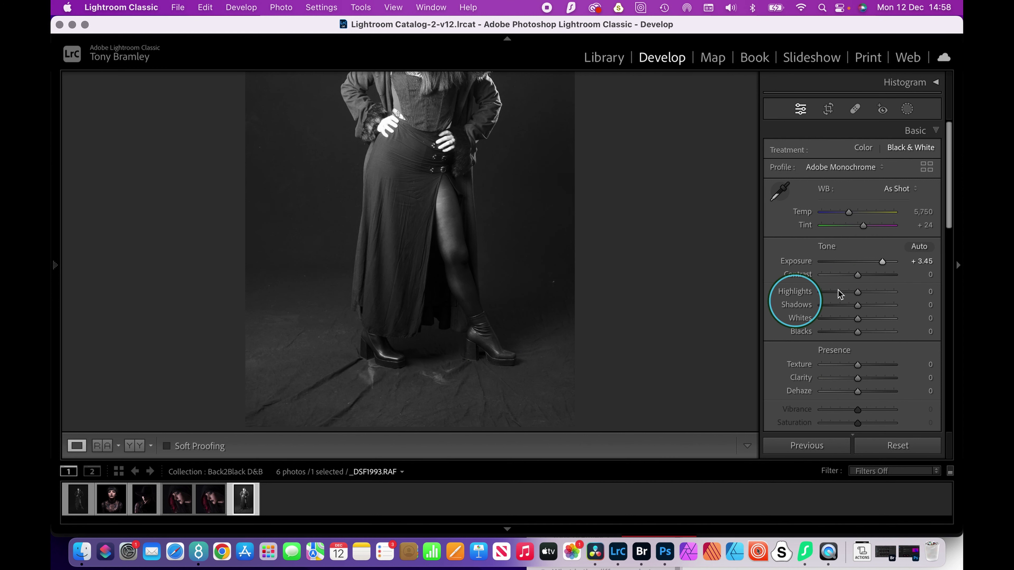
{"action": "left_click_drag", "start_coordinate": [882, 262], "coordinate": [868, 262]}
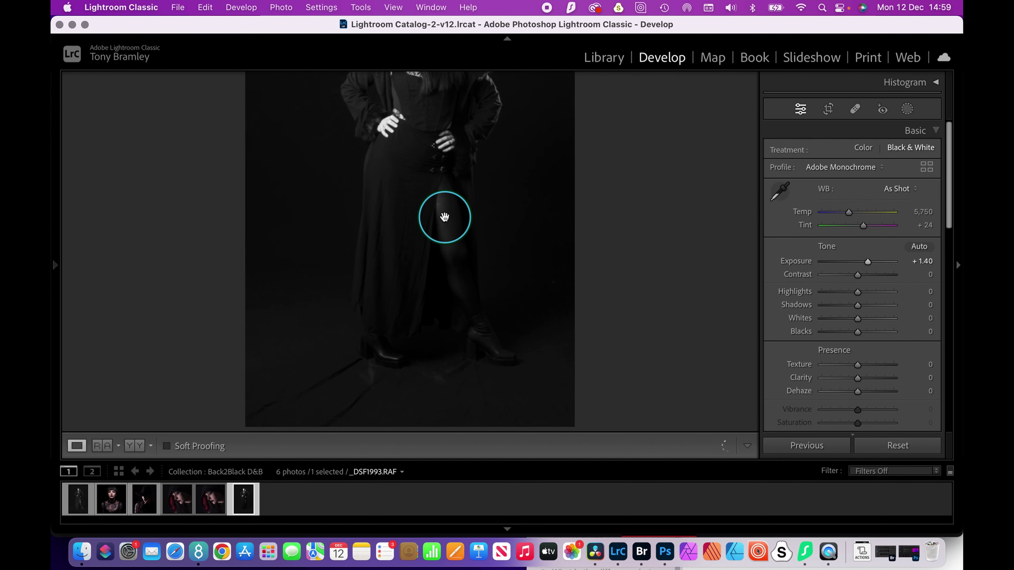
{"action": "left_click_drag", "start_coordinate": [439, 220], "coordinate": [433, 295]}
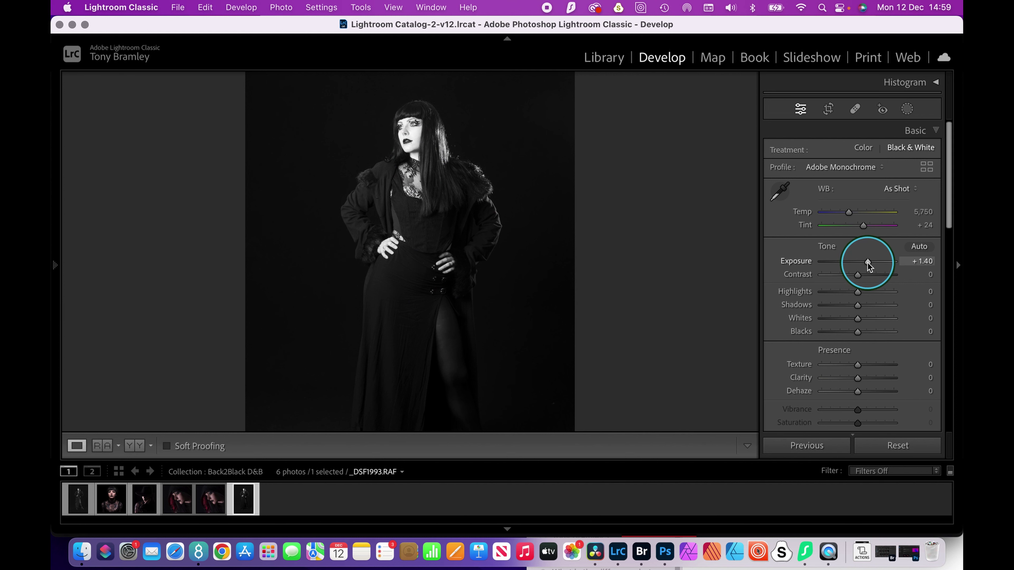
{"action": "left_click_drag", "start_coordinate": [867, 263], "coordinate": [868, 261]}
{"action": "left_click_drag", "start_coordinate": [867, 262], "coordinate": [858, 261]}
{"action": "double_click", "coordinate": [859, 262]}
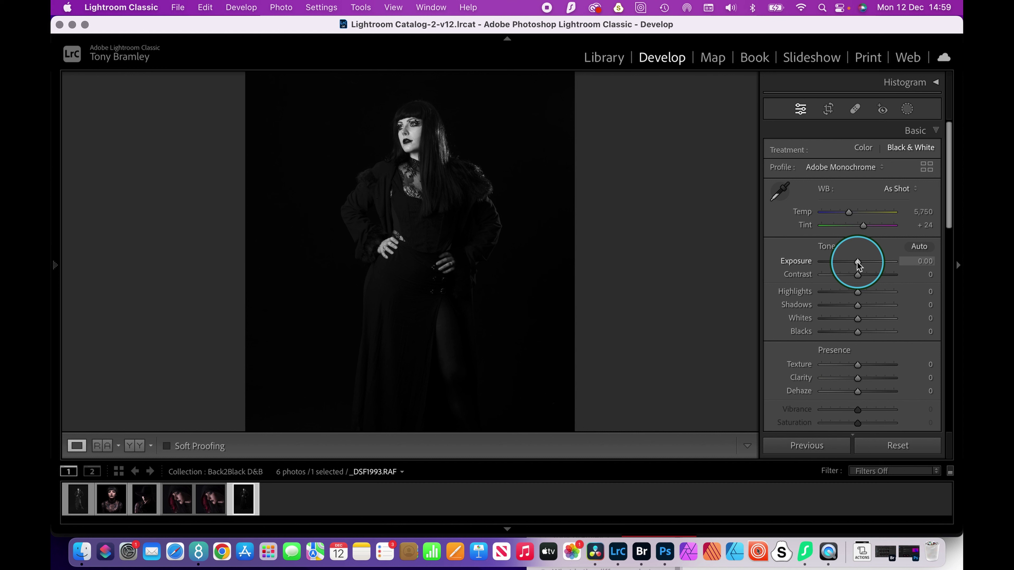
{"action": "key", "text": "k"}
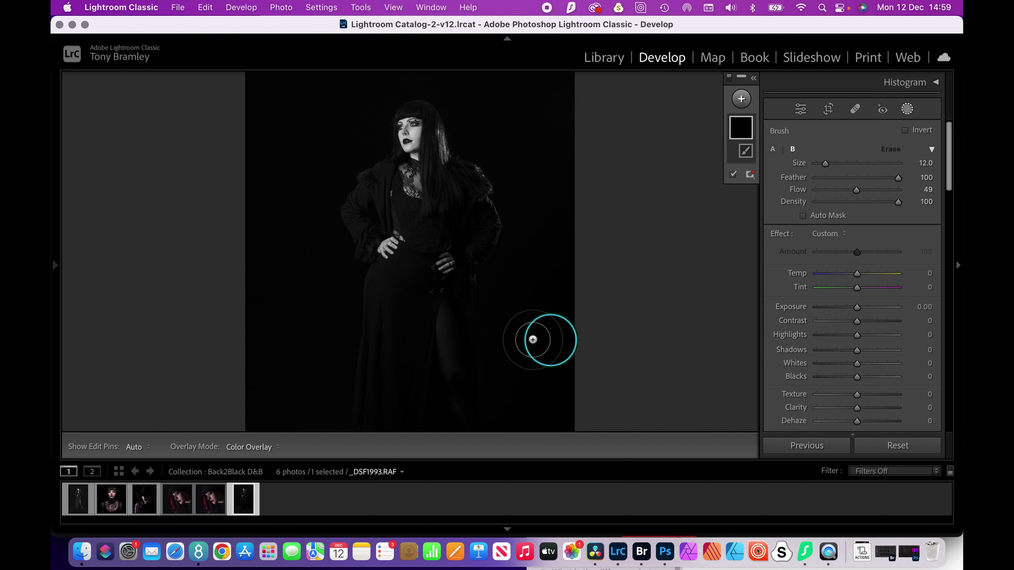
{"action": "scroll", "coordinate": [464, 340], "scroll_direction": "down", "scroll_amount": 7}
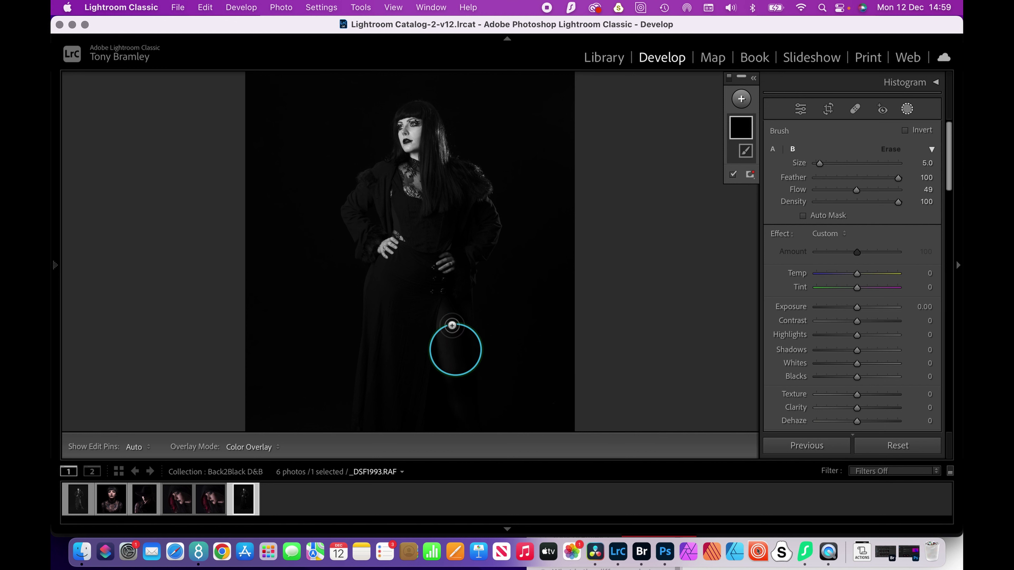
{"action": "key", "text": "k"}
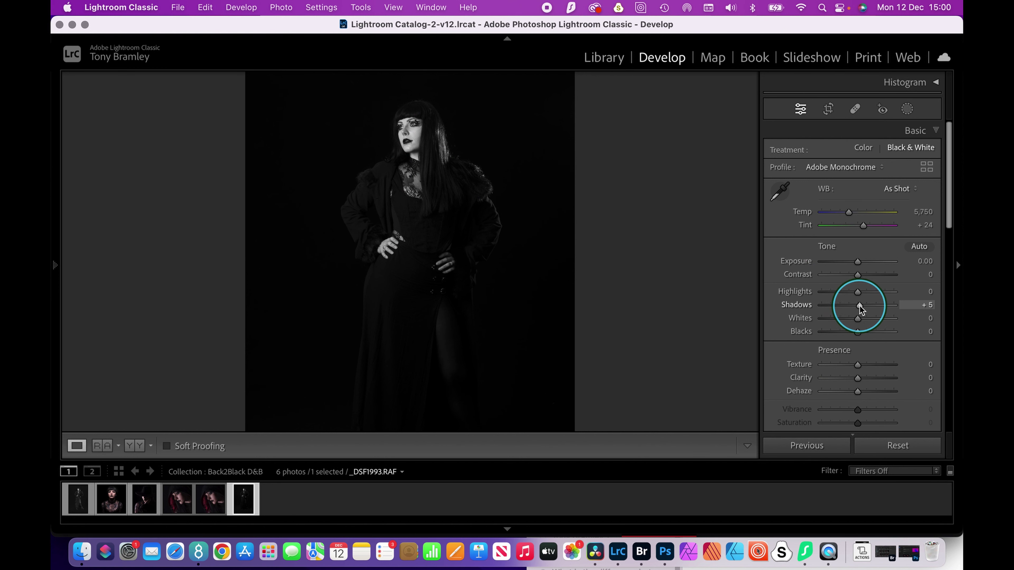
Raise the Shadows of the whole photo to +100 while checking the dark skirt and legs
{"action": "left_click_drag", "start_coordinate": [868, 305], "coordinate": [877, 305]}
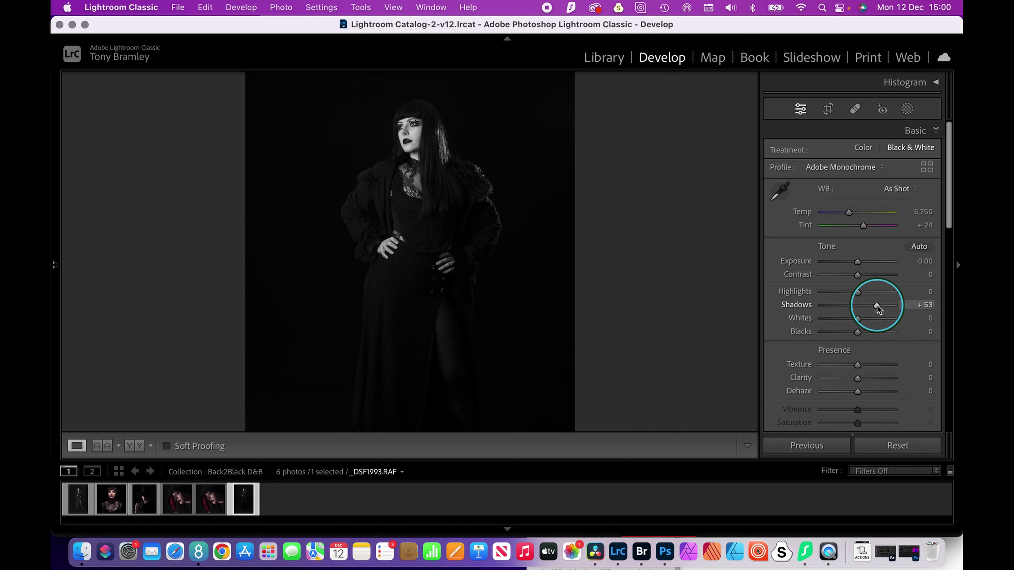
{"action": "left_click_drag", "start_coordinate": [877, 305], "coordinate": [891, 305]}
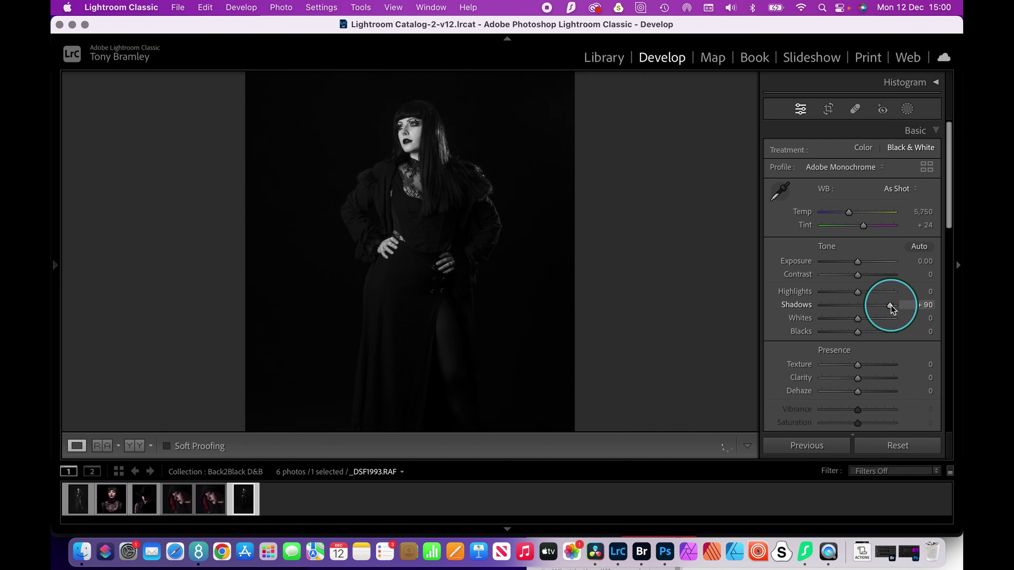
{"action": "scroll", "coordinate": [492, 301], "scroll_direction": "down", "scroll_amount": 5}
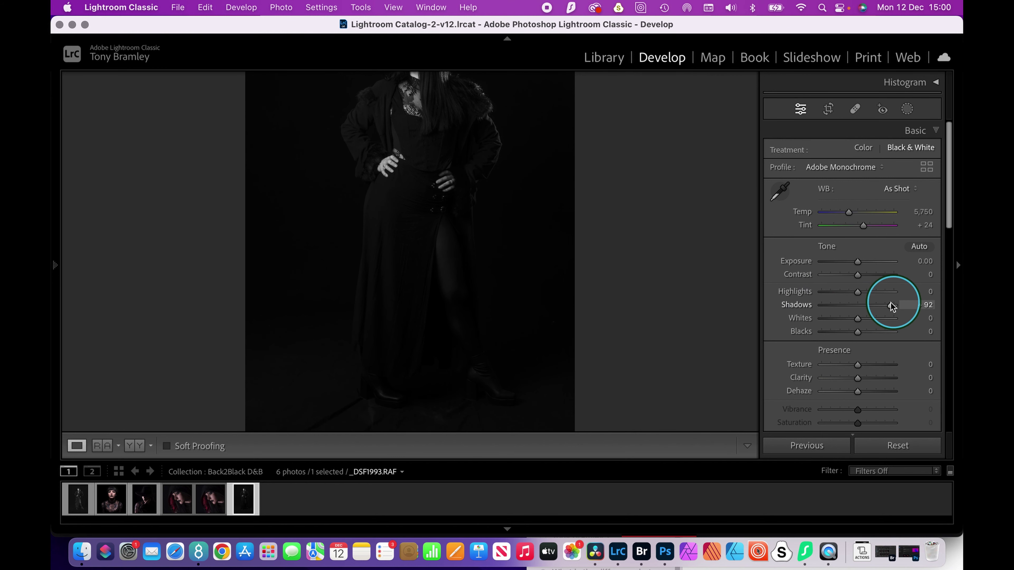
{"action": "left_click_drag", "start_coordinate": [890, 305], "coordinate": [939, 302]}
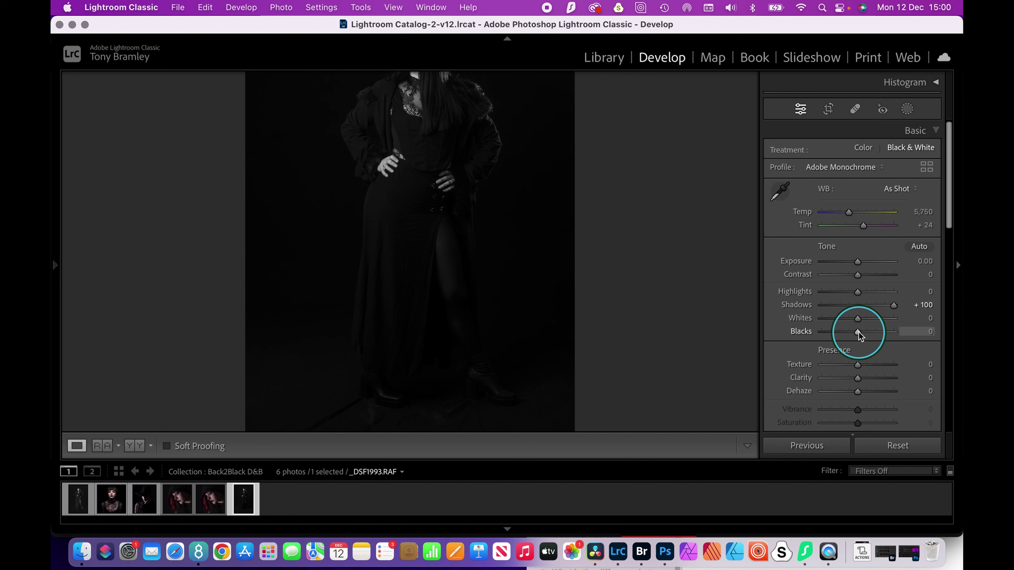
Try Blacks at +100, settle on +58, and check the figure from the face to the boots
{"action": "left_click_drag", "start_coordinate": [858, 332], "coordinate": [902, 331]}
{"action": "scroll", "coordinate": [490, 290], "scroll_direction": "up", "scroll_amount": 3}
{"action": "scroll", "coordinate": [490, 290], "scroll_direction": "up", "scroll_amount": 2}
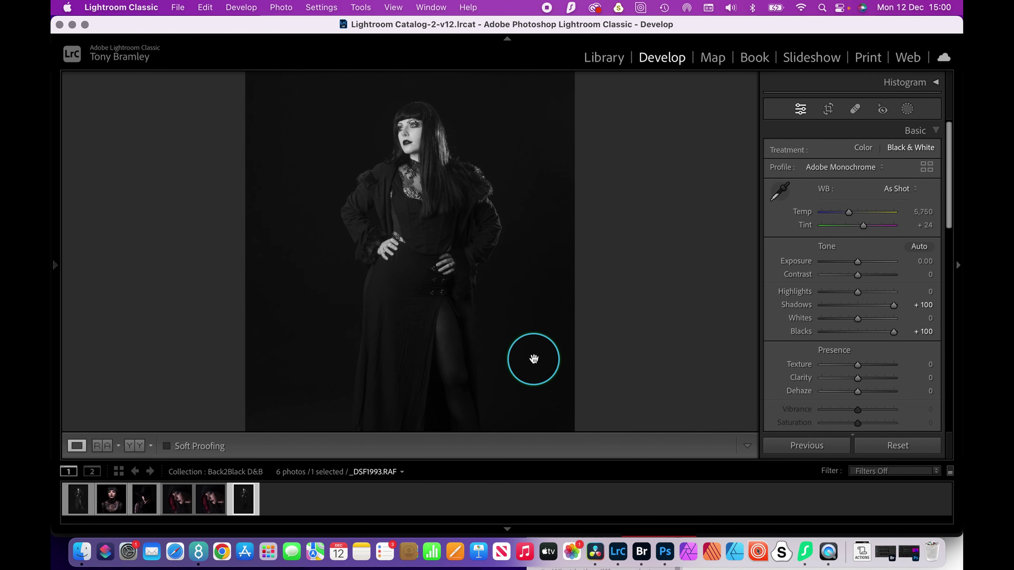
{"action": "scroll", "coordinate": [536, 339], "scroll_direction": "down", "scroll_amount": 1}
{"action": "scroll", "coordinate": [536, 338], "scroll_direction": "down", "scroll_amount": 1}
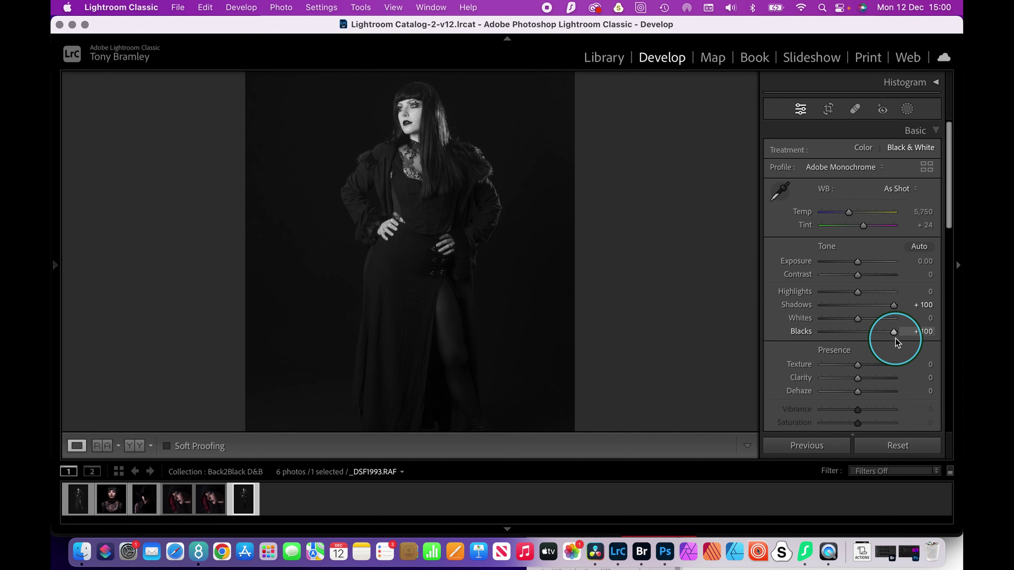
{"action": "mouse_move", "coordinate": [893, 332]}
{"action": "left_mouse_down"}
{"action": "mouse_move", "coordinate": [866, 335]}
{"action": "mouse_move", "coordinate": [879, 335]}
{"action": "left_mouse_up"}
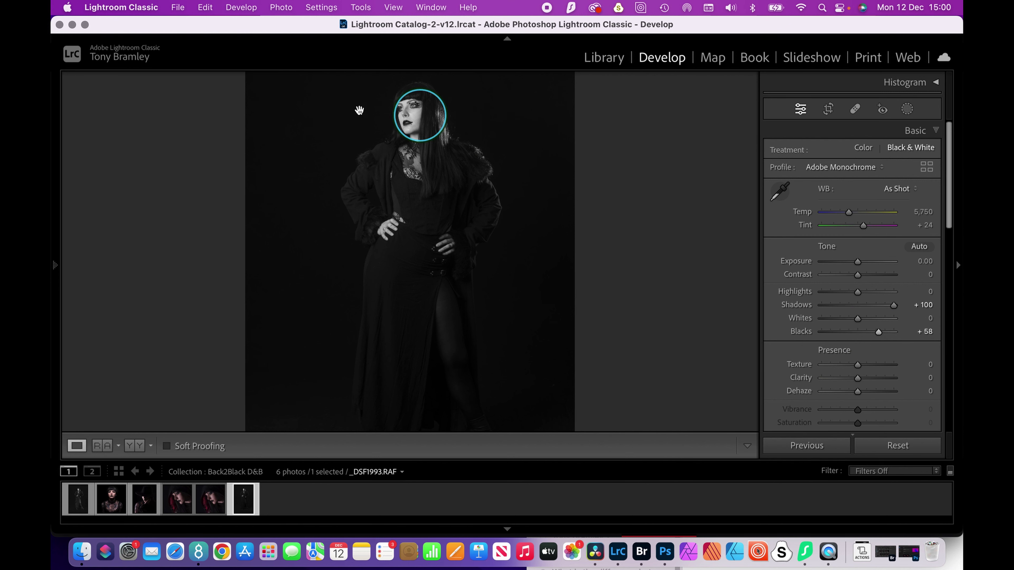
{"action": "scroll", "coordinate": [433, 303], "scroll_direction": "down", "scroll_amount": 5}
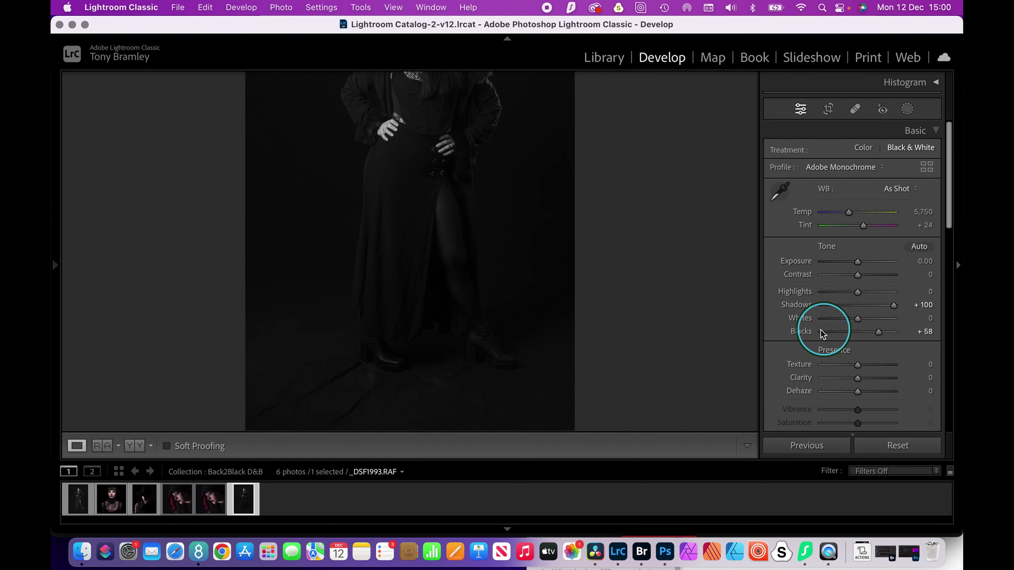
{"action": "scroll", "coordinate": [598, 307], "scroll_direction": "up", "scroll_amount": 5}
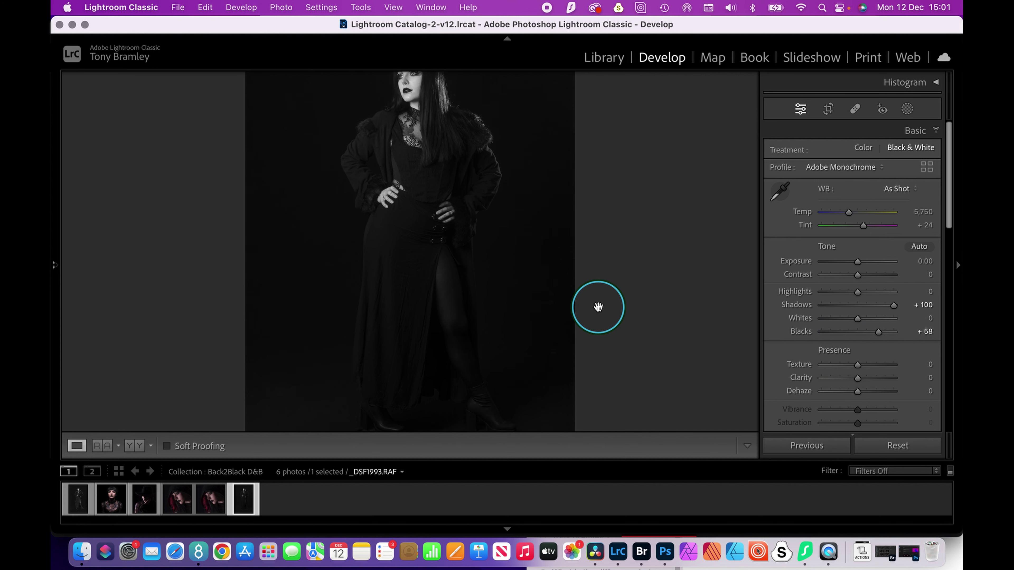
{"action": "scroll", "coordinate": [597, 306], "scroll_direction": "down", "scroll_amount": 3}
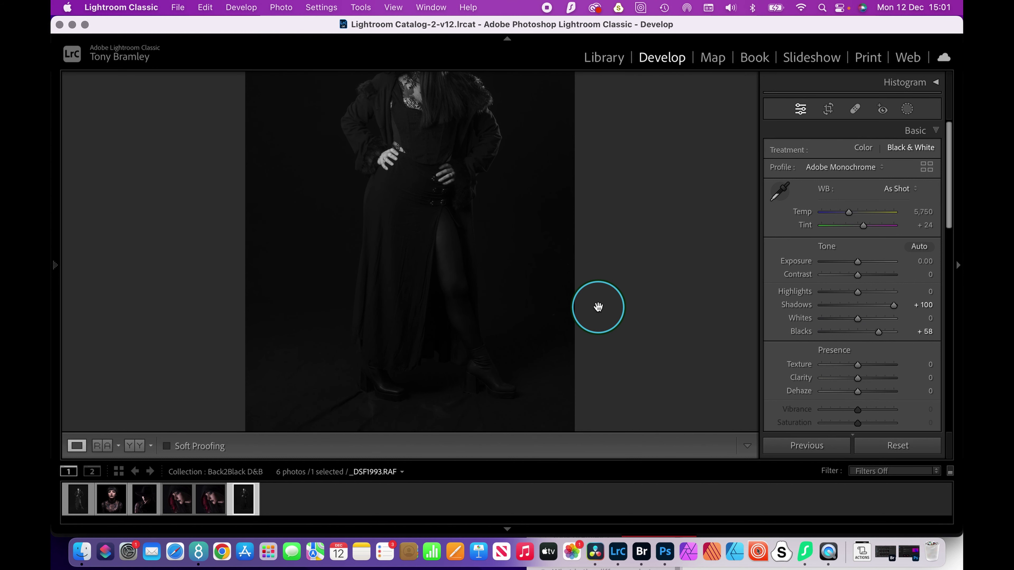
{"action": "scroll", "coordinate": [704, 297], "scroll_direction": "up", "scroll_amount": 3}
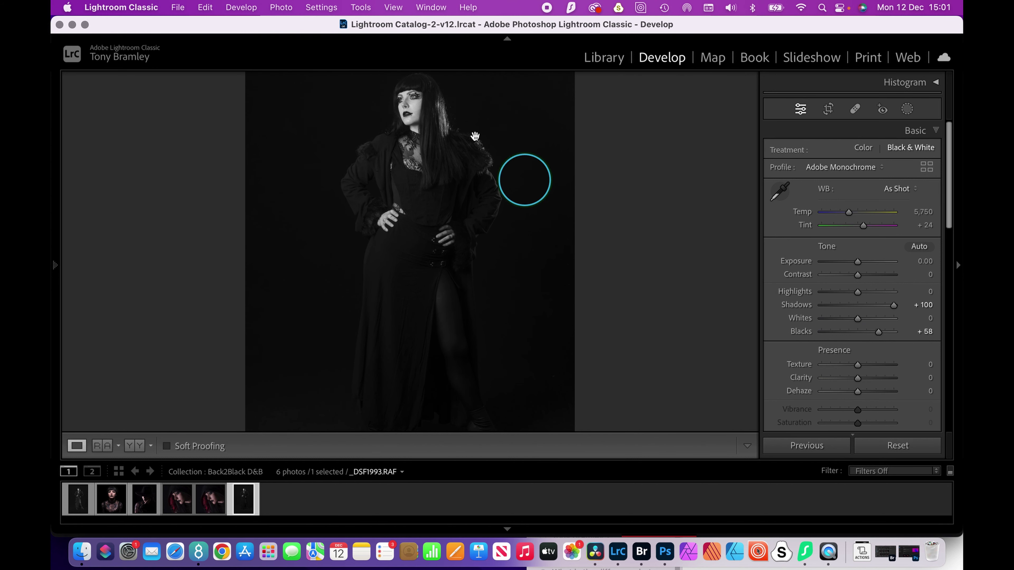
Start a new brush mask with Exposure at 1.41 and a brush size of 13
{"action": "left_click", "coordinate": [907, 110]}
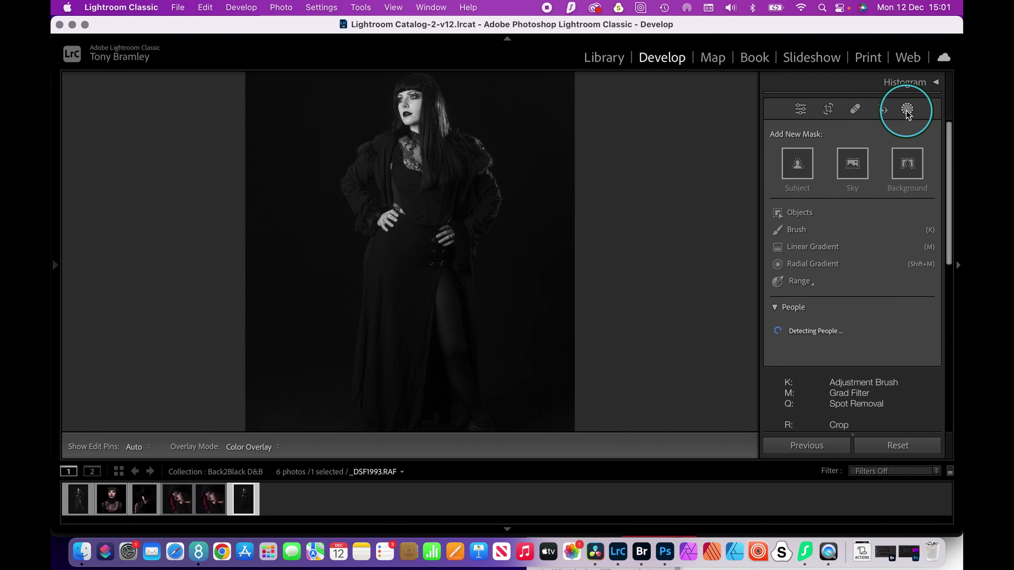
{"action": "left_click", "coordinate": [796, 230]}
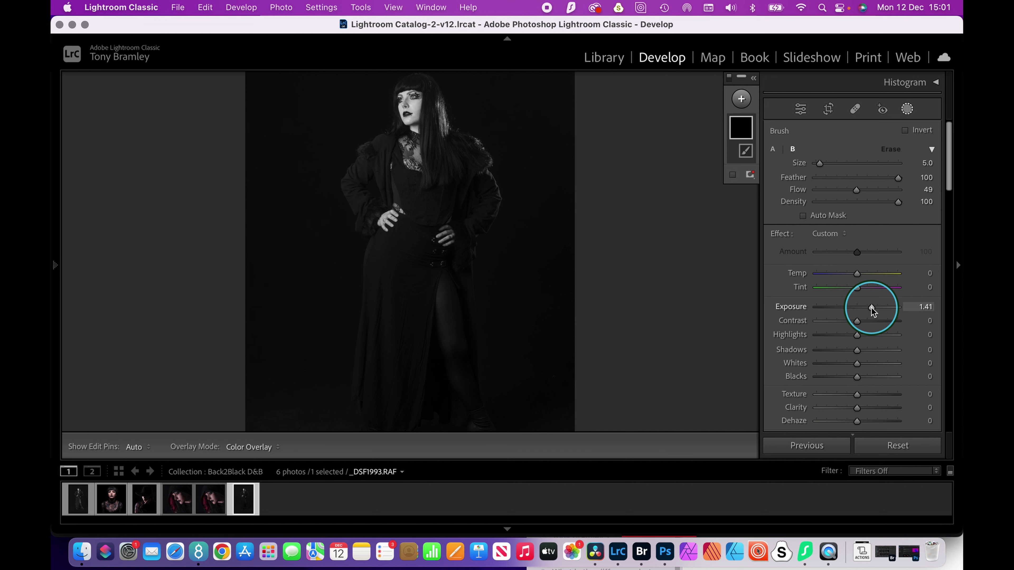
{"action": "scroll", "coordinate": [470, 297], "scroll_direction": "up", "scroll_amount": 3}
{"action": "scroll", "coordinate": [470, 297], "scroll_direction": "up", "scroll_amount": 4}
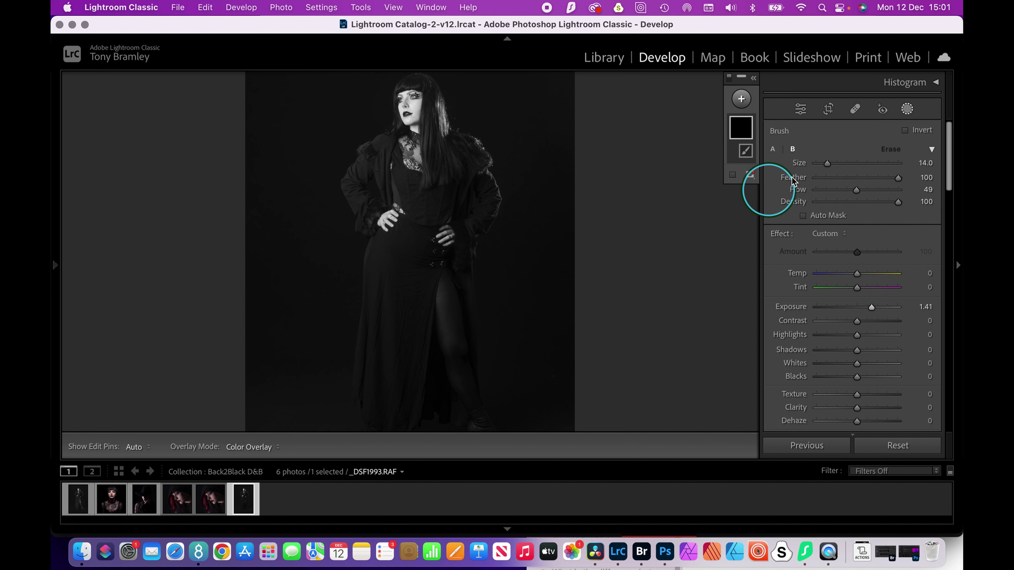
{"action": "scroll", "coordinate": [810, 186], "scroll_direction": "down", "scroll_amount": 1}
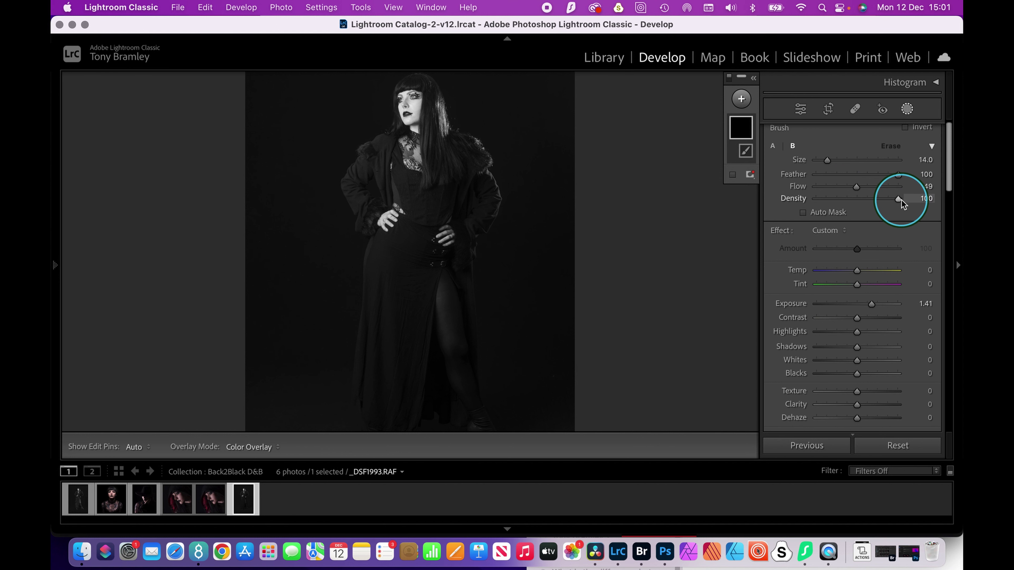
{"action": "scroll", "coordinate": [461, 317], "scroll_direction": "down", "scroll_amount": 4}
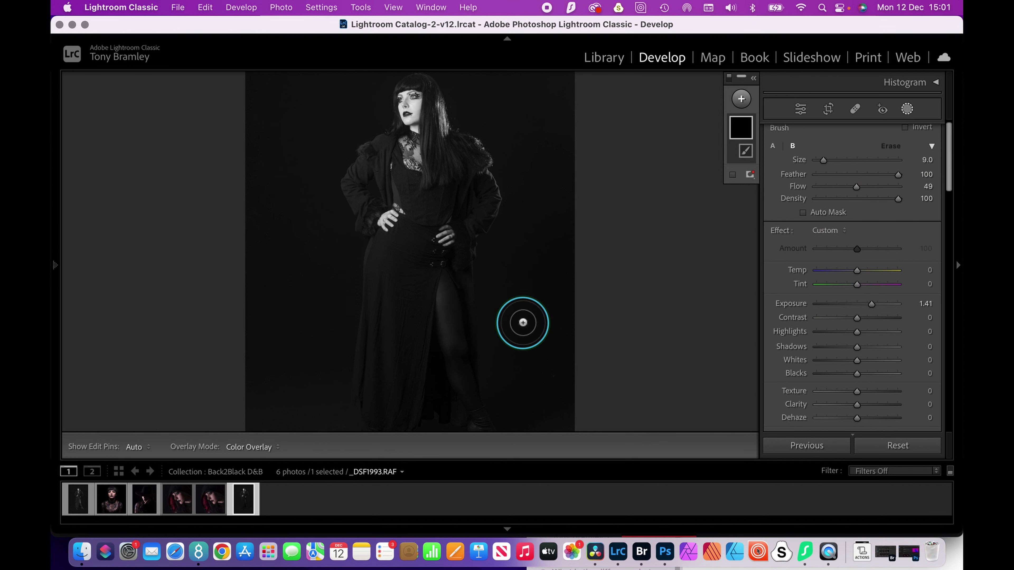
{"action": "scroll", "coordinate": [472, 310], "scroll_direction": "up", "scroll_amount": 4}
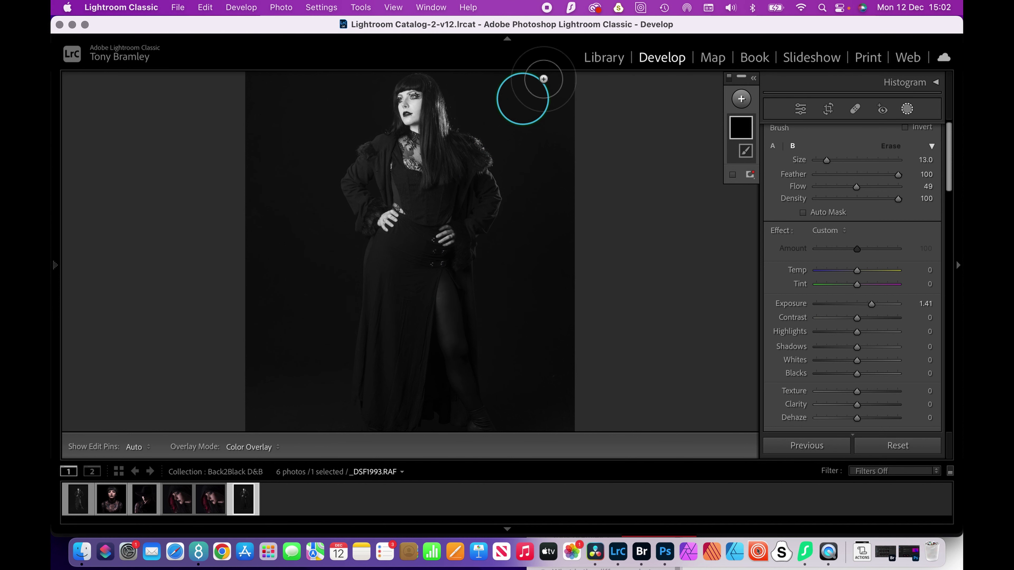
Quit the Simple Mouse Locator utility
{"action": "left_click", "coordinate": [640, 8]}
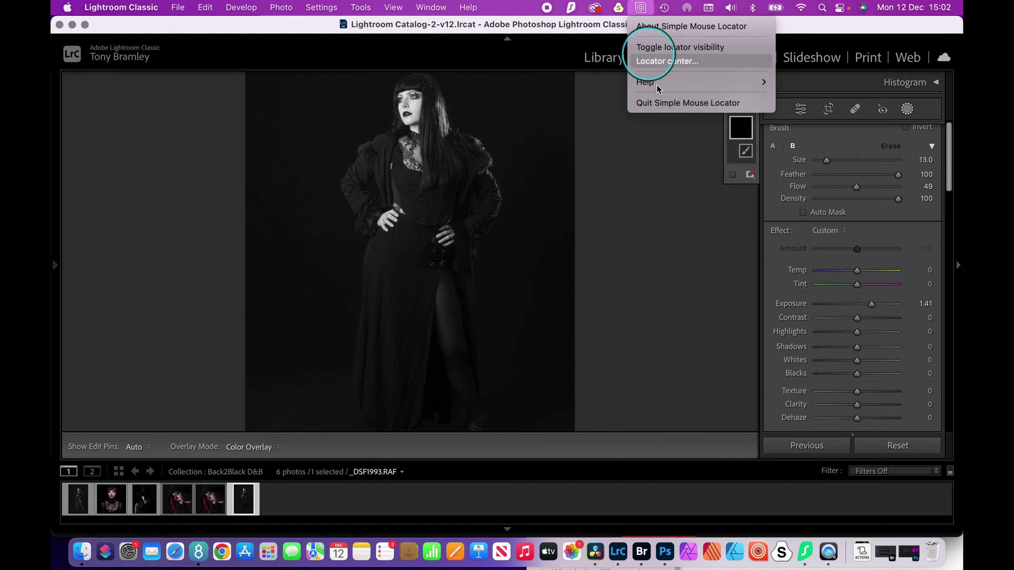
{"action": "left_click", "coordinate": [663, 104]}
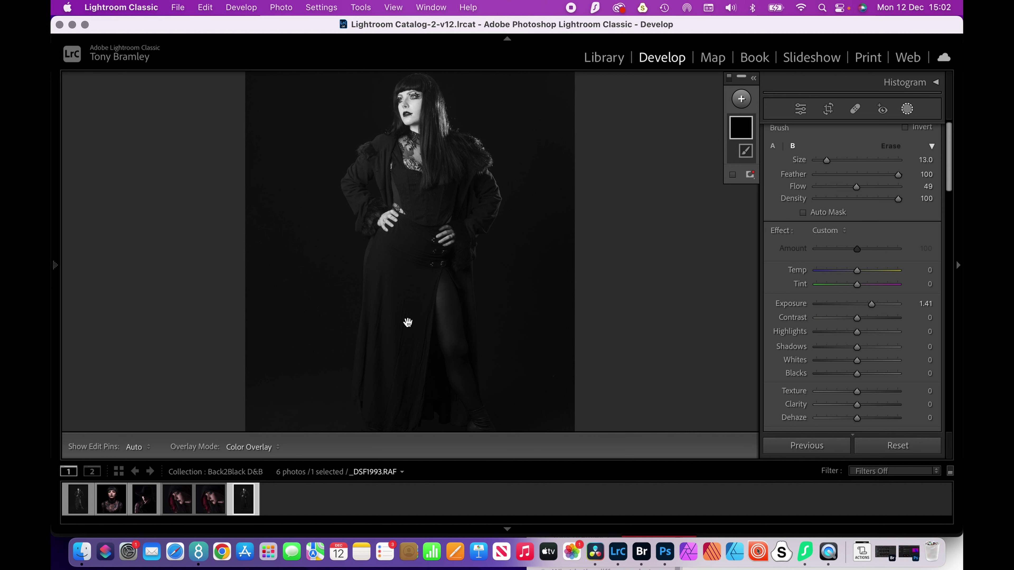
Brush the brightening mask over the lower skirt, the boot beneath it and across to the other boot
{"action": "left_click_drag", "start_coordinate": [407, 322], "coordinate": [404, 242]}
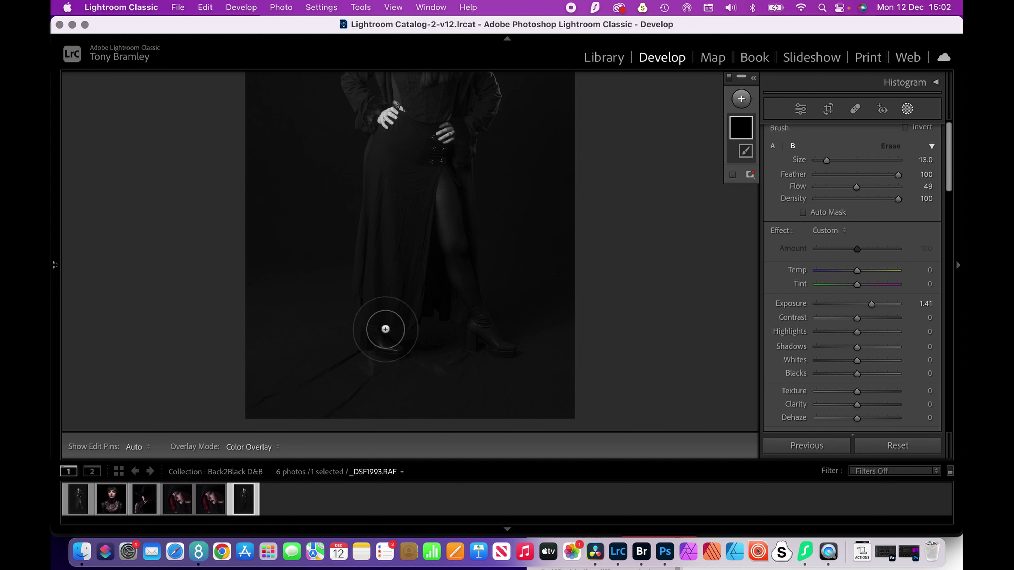
{"action": "mouse_move", "coordinate": [374, 272]}
{"action": "left_mouse_down"}
{"action": "mouse_move", "coordinate": [384, 205]}
{"action": "mouse_move", "coordinate": [386, 317]}
{"action": "mouse_move", "coordinate": [421, 219]}
{"action": "left_mouse_up"}
{"action": "mouse_move", "coordinate": [374, 276]}
{"action": "left_mouse_down"}
{"action": "mouse_move", "coordinate": [393, 207]}
{"action": "mouse_move", "coordinate": [381, 304]}
{"action": "mouse_move", "coordinate": [395, 178]}
{"action": "mouse_move", "coordinate": [385, 314]}
{"action": "mouse_move", "coordinate": [393, 328]}
{"action": "mouse_move", "coordinate": [426, 219]}
{"action": "mouse_move", "coordinate": [379, 317]}
{"action": "mouse_move", "coordinate": [380, 187]}
{"action": "mouse_move", "coordinate": [381, 342]}
{"action": "left_mouse_up"}
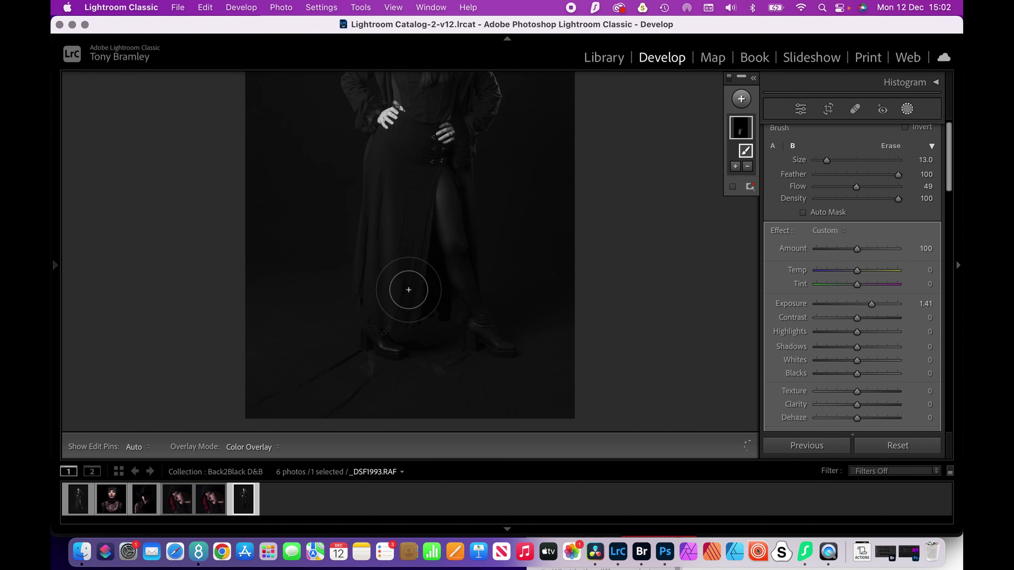
{"action": "mouse_move", "coordinate": [408, 290]}
{"action": "left_mouse_down"}
{"action": "mouse_move", "coordinate": [403, 312]}
{"action": "mouse_move", "coordinate": [428, 213]}
{"action": "mouse_move", "coordinate": [394, 172]}
{"action": "mouse_move", "coordinate": [497, 341]}
{"action": "left_mouse_up"}
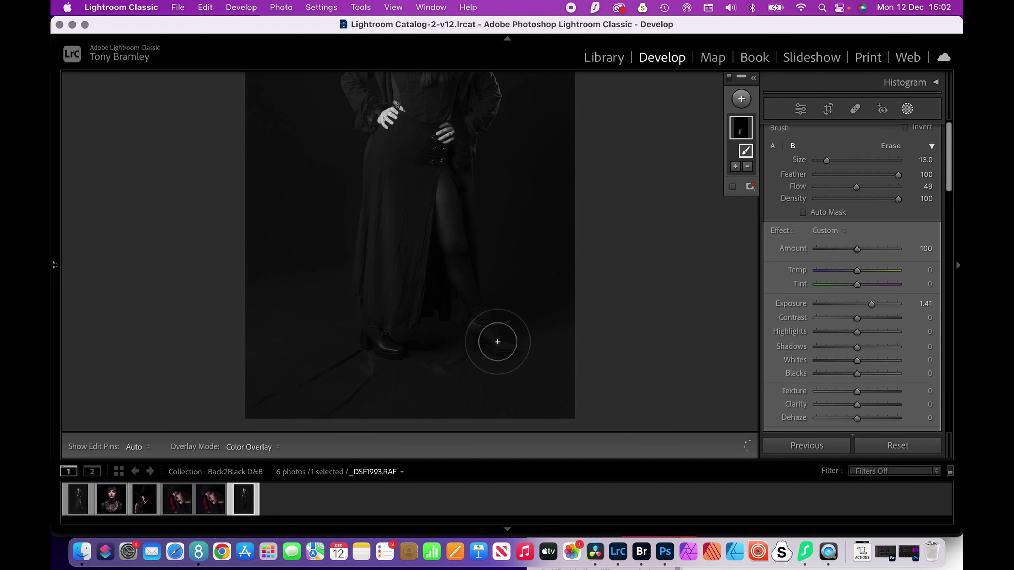
Reduce the brush size to 10 and brighten the exposed leg, its boot and the thigh along the skirt slit
{"action": "scroll", "coordinate": [499, 341], "scroll_direction": "down", "scroll_amount": 3}
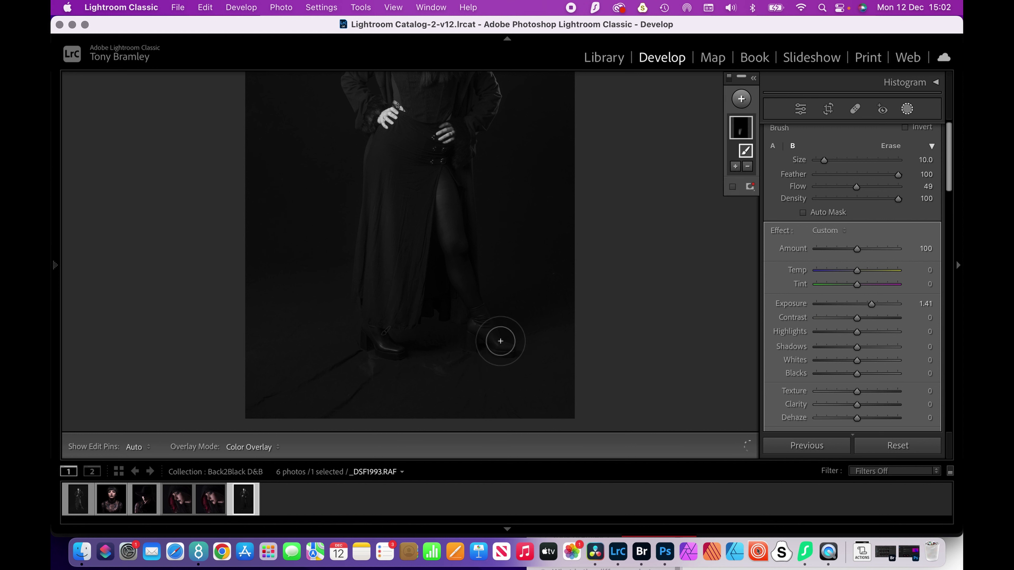
{"action": "mouse_move", "coordinate": [501, 342]}
{"action": "left_mouse_down"}
{"action": "mouse_move", "coordinate": [460, 253]}
{"action": "mouse_move", "coordinate": [473, 335]}
{"action": "left_mouse_up"}
{"action": "mouse_move", "coordinate": [459, 292]}
{"action": "left_mouse_down"}
{"action": "mouse_move", "coordinate": [472, 312]}
{"action": "mouse_move", "coordinate": [474, 251]}
{"action": "mouse_move", "coordinate": [442, 182]}
{"action": "mouse_move", "coordinate": [452, 248]}
{"action": "mouse_move", "coordinate": [451, 187]}
{"action": "mouse_move", "coordinate": [452, 226]}
{"action": "mouse_move", "coordinate": [428, 218]}
{"action": "mouse_move", "coordinate": [446, 241]}
{"action": "mouse_move", "coordinate": [460, 308]}
{"action": "mouse_move", "coordinate": [465, 260]}
{"action": "mouse_move", "coordinate": [478, 316]}
{"action": "mouse_move", "coordinate": [468, 254]}
{"action": "mouse_move", "coordinate": [493, 340]}
{"action": "left_mouse_up"}
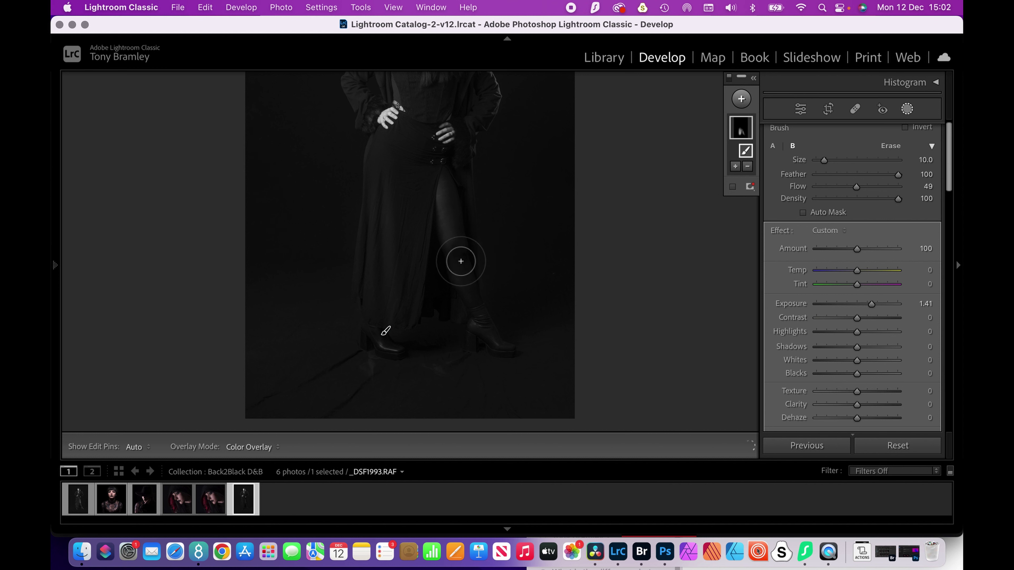
{"action": "left_click_drag", "start_coordinate": [459, 261], "coordinate": [464, 265]}
{"action": "mouse_move", "coordinate": [516, 358]}
{"action": "left_mouse_down"}
{"action": "mouse_move", "coordinate": [482, 324]}
{"action": "mouse_move", "coordinate": [478, 299]}
{"action": "left_mouse_up"}
{"action": "mouse_move", "coordinate": [456, 205]}
{"action": "left_mouse_down"}
{"action": "mouse_move", "coordinate": [475, 320]}
{"action": "mouse_move", "coordinate": [461, 174]}
{"action": "left_mouse_up"}
{"action": "mouse_move", "coordinate": [500, 302]}
{"action": "left_mouse_down"}
{"action": "mouse_move", "coordinate": [493, 346]}
{"action": "mouse_move", "coordinate": [439, 234]}
{"action": "mouse_move", "coordinate": [469, 317]}
{"action": "mouse_move", "coordinate": [441, 290]}
{"action": "mouse_move", "coordinate": [450, 192]}
{"action": "mouse_move", "coordinate": [446, 246]}
{"action": "mouse_move", "coordinate": [437, 148]}
{"action": "mouse_move", "coordinate": [440, 166]}
{"action": "mouse_move", "coordinate": [437, 151]}
{"action": "mouse_move", "coordinate": [459, 148]}
{"action": "left_mouse_up"}
Zoom in and extend the brightening mask over the hips, the coat beside the buckled hand, and the top of the skirt slit
{"action": "key", "text": "z"}
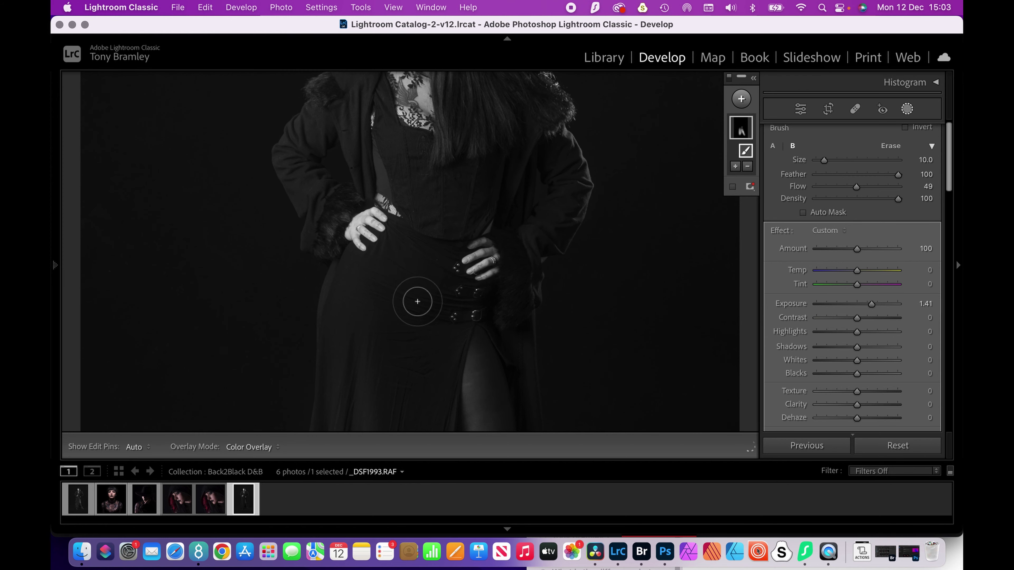
{"action": "mouse_move", "coordinate": [418, 302]}
{"action": "left_mouse_down"}
{"action": "mouse_move", "coordinate": [467, 302]}
{"action": "mouse_move", "coordinate": [482, 315]}
{"action": "mouse_move", "coordinate": [410, 283]}
{"action": "left_mouse_up"}
{"action": "mouse_move", "coordinate": [508, 259]}
{"action": "left_mouse_down"}
{"action": "mouse_move", "coordinate": [517, 277]}
{"action": "mouse_move", "coordinate": [497, 237]}
{"action": "left_mouse_up"}
{"action": "left_click_drag", "start_coordinate": [518, 158], "coordinate": [513, 184]}
{"action": "mouse_move", "coordinate": [518, 239]}
{"action": "left_mouse_down"}
{"action": "mouse_move", "coordinate": [513, 369]}
{"action": "mouse_move", "coordinate": [511, 320]}
{"action": "mouse_move", "coordinate": [497, 324]}
{"action": "mouse_move", "coordinate": [502, 297]}
{"action": "left_mouse_up"}
{"action": "mouse_move", "coordinate": [526, 166]}
{"action": "left_mouse_down"}
{"action": "mouse_move", "coordinate": [534, 150]}
{"action": "mouse_move", "coordinate": [523, 175]}
{"action": "left_mouse_up"}
{"action": "left_click_drag", "start_coordinate": [520, 217], "coordinate": [519, 210]}
{"action": "mouse_move", "coordinate": [527, 367]}
{"action": "left_mouse_down"}
{"action": "mouse_move", "coordinate": [651, 339]}
{"action": "mouse_move", "coordinate": [719, 344]}
{"action": "mouse_move", "coordinate": [667, 345]}
{"action": "left_mouse_up"}
{"action": "left_click_drag", "start_coordinate": [493, 341], "coordinate": [458, 357]}
{"action": "left_click", "coordinate": [459, 356]}
{"action": "left_click", "coordinate": [458, 357]}
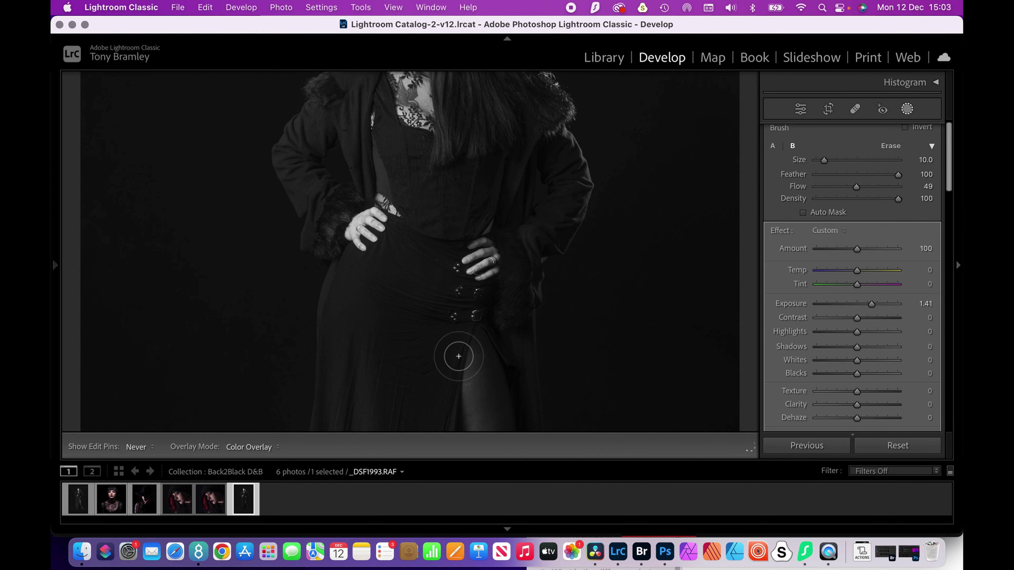
Examine the painted skirt, leg and boots up close and check the brush mask's coverage with the color overlay
{"action": "scroll", "coordinate": [459, 356], "scroll_direction": "up", "scroll_amount": 3}
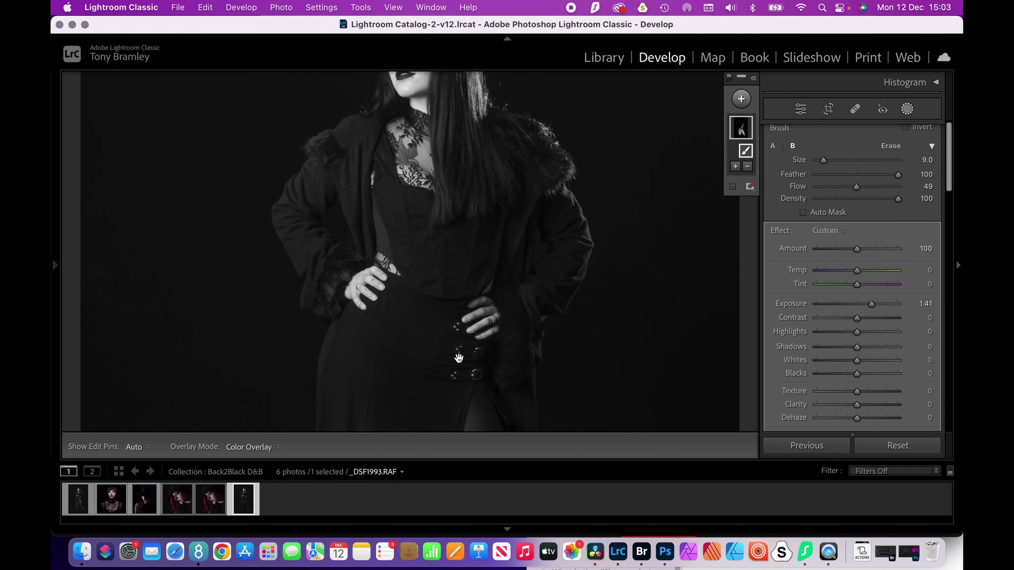
{"action": "scroll", "coordinate": [459, 357], "scroll_direction": "down", "scroll_amount": 10}
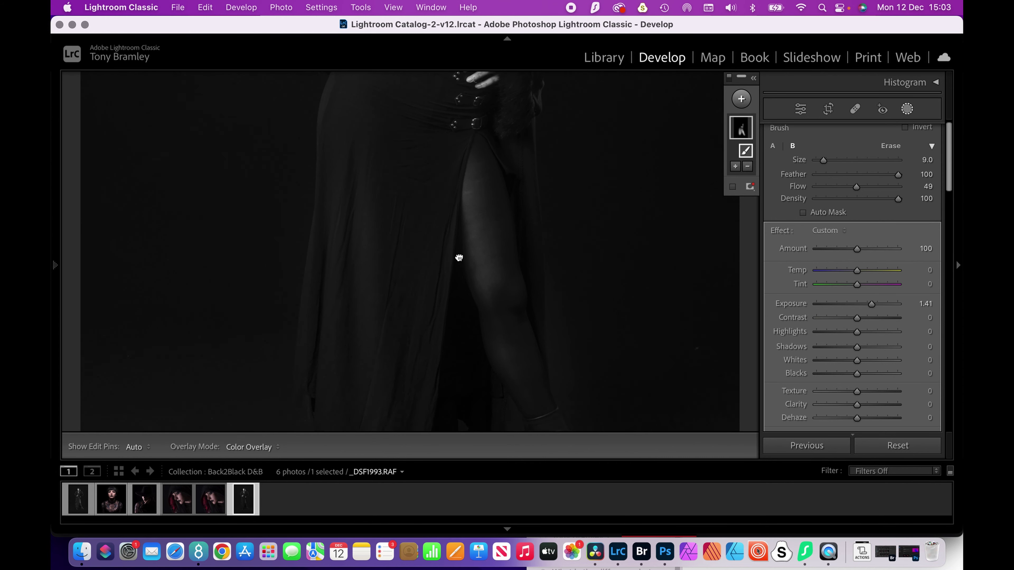
{"action": "scroll", "coordinate": [458, 258], "scroll_direction": "down", "scroll_amount": 10}
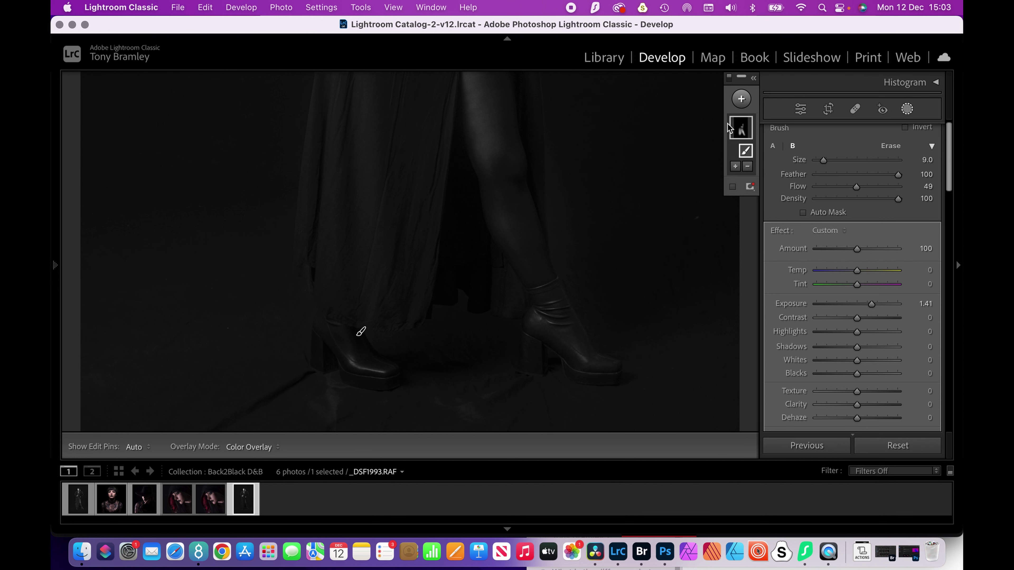
{"action": "key", "text": "o"}
{"action": "key", "text": "o"}
{"action": "mouse_move", "coordinate": [745, 152]}
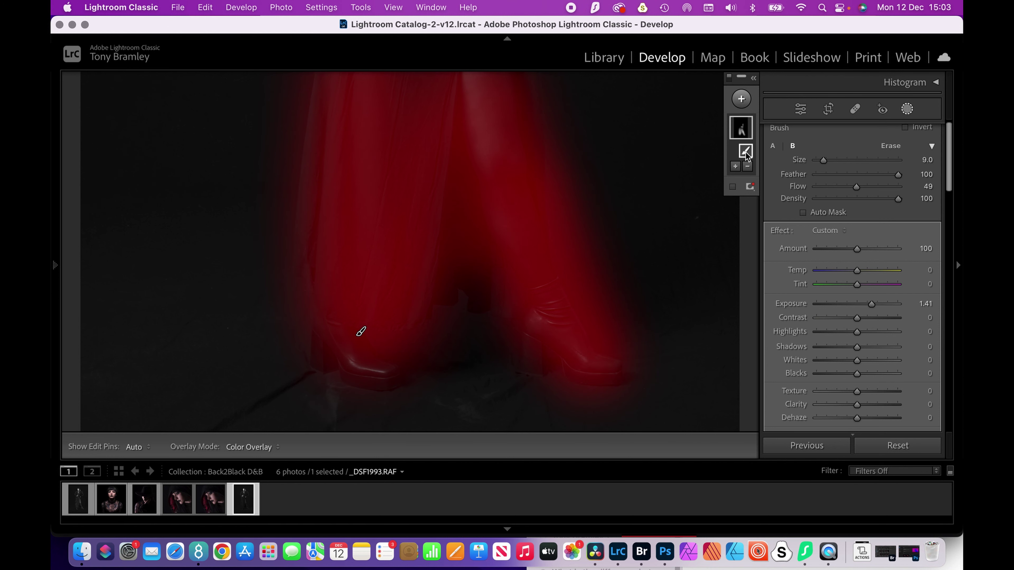
Add a second brush mask with Exposure 1.35 and paint the exposed leg's boot from ankle to toe
{"action": "left_click", "coordinate": [741, 100]}
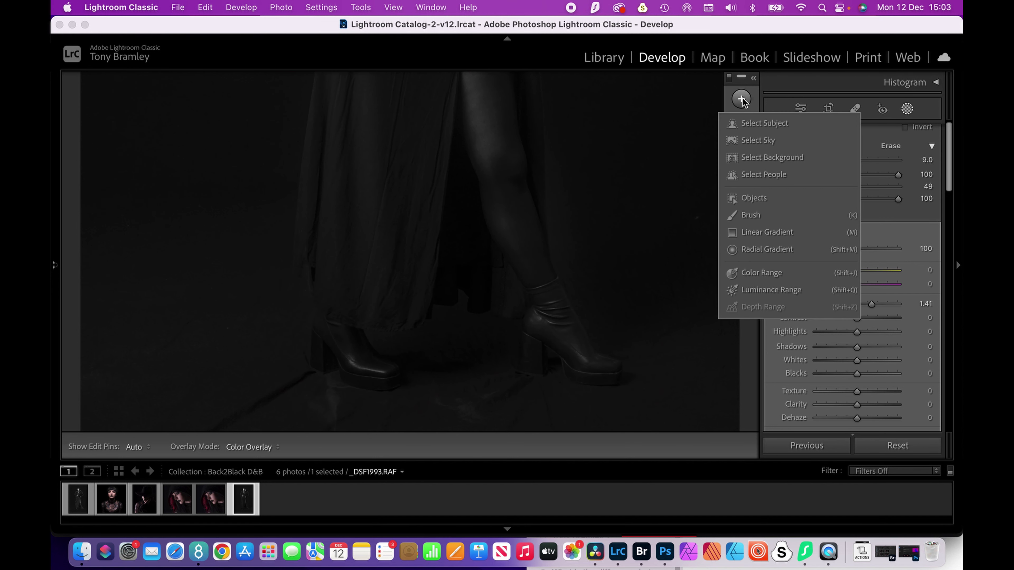
{"action": "left_click", "coordinate": [747, 216]}
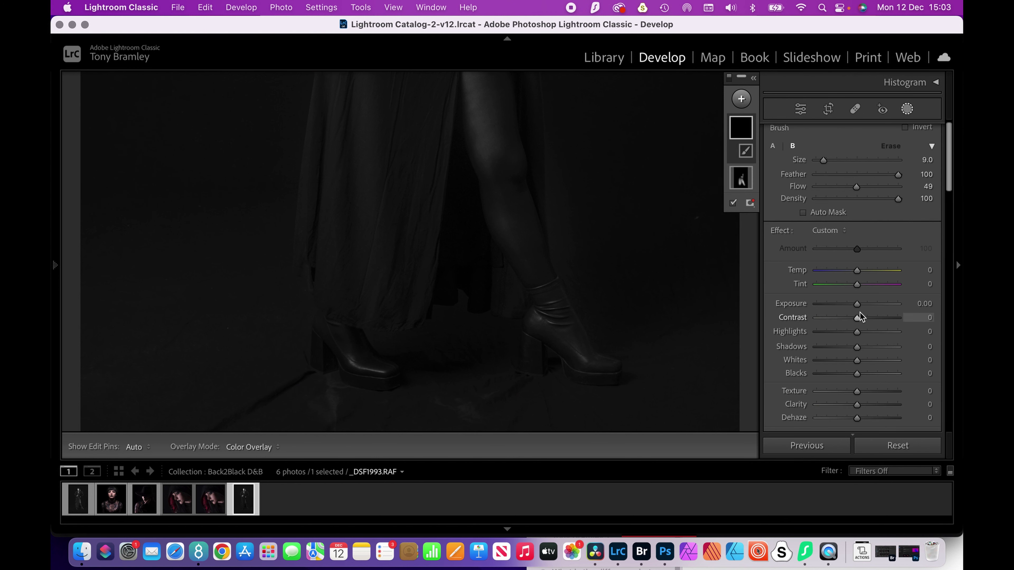
{"action": "left_click_drag", "start_coordinate": [857, 304], "coordinate": [870, 305]}
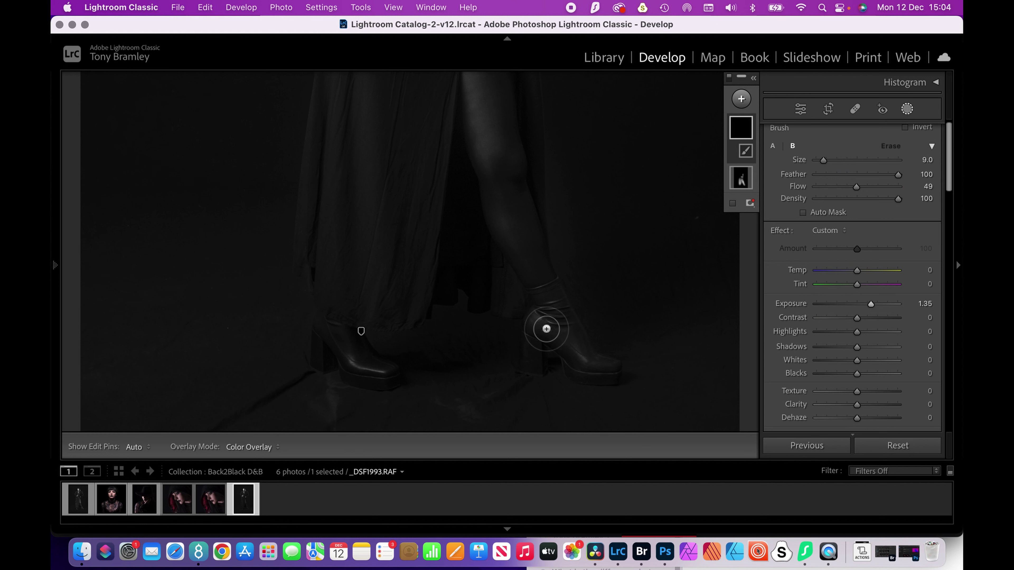
{"action": "key", "text": "h"}
{"action": "key", "text": "h"}
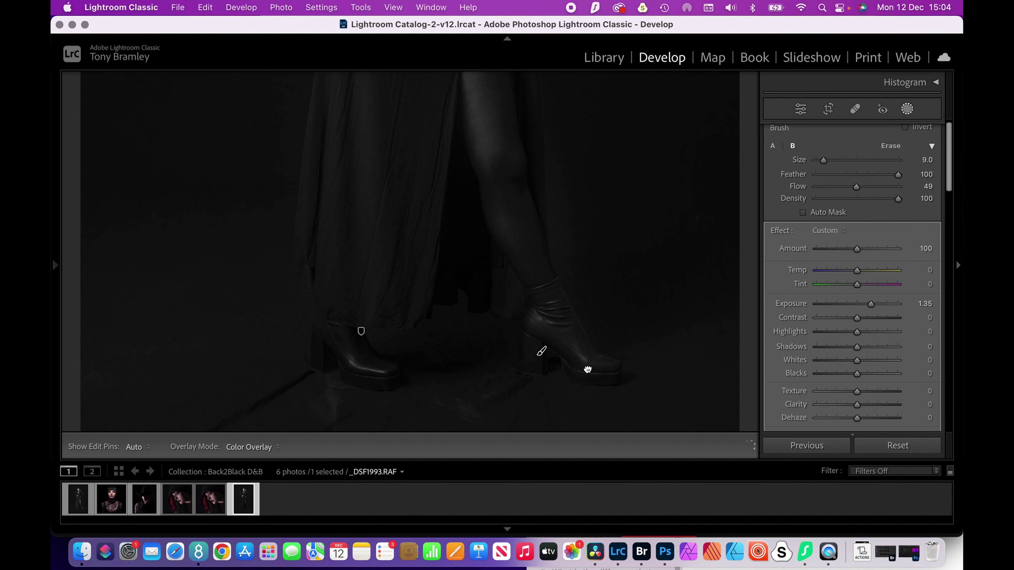
{"action": "key", "text": "k"}
{"action": "mouse_move", "coordinate": [552, 335]}
{"action": "left_mouse_down"}
{"action": "mouse_move", "coordinate": [536, 346]}
{"action": "mouse_move", "coordinate": [541, 300]}
{"action": "mouse_move", "coordinate": [596, 362]}
{"action": "left_mouse_up"}
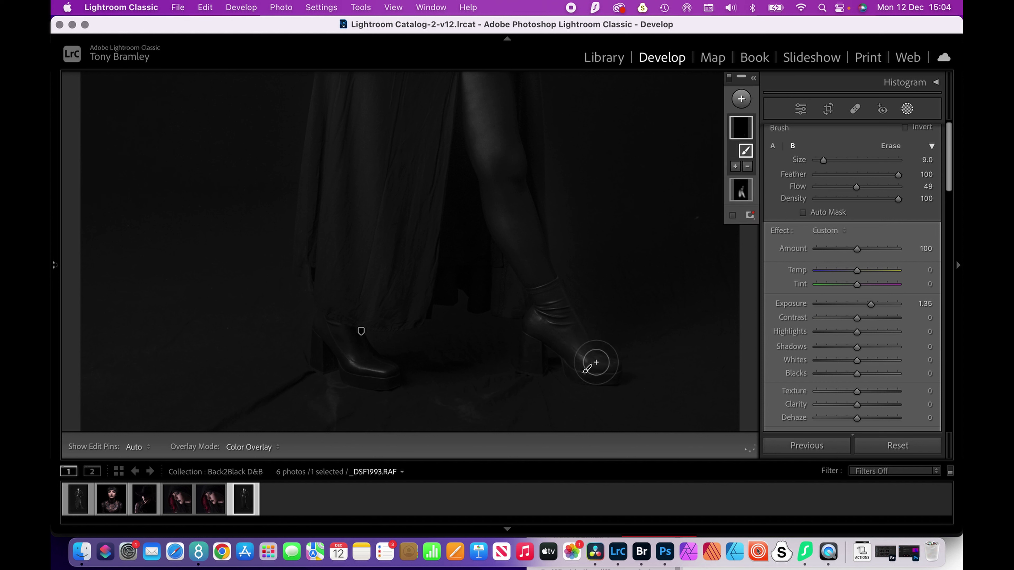
Brush the second mask along the exposed shin, knee and thigh, then over the skirt hem and the other boot
{"action": "left_click_drag", "start_coordinate": [519, 258], "coordinate": [486, 200]}
{"action": "left_click_drag", "start_coordinate": [519, 262], "coordinate": [529, 295]}
{"action": "mouse_move", "coordinate": [453, 134]}
{"action": "left_mouse_down"}
{"action": "mouse_move", "coordinate": [548, 197]}
{"action": "mouse_move", "coordinate": [515, 108]}
{"action": "left_mouse_up"}
{"action": "mouse_move", "coordinate": [539, 232]}
{"action": "left_mouse_down"}
{"action": "mouse_move", "coordinate": [549, 284]}
{"action": "mouse_move", "coordinate": [403, 328]}
{"action": "mouse_move", "coordinate": [411, 326]}
{"action": "left_mouse_up"}
{"action": "mouse_move", "coordinate": [448, 357]}
{"action": "left_mouse_down"}
{"action": "mouse_move", "coordinate": [367, 362]}
{"action": "mouse_move", "coordinate": [382, 378]}
{"action": "mouse_move", "coordinate": [324, 337]}
{"action": "mouse_move", "coordinate": [325, 365]}
{"action": "mouse_move", "coordinate": [325, 303]}
{"action": "mouse_move", "coordinate": [332, 340]}
{"action": "left_mouse_up"}
{"action": "left_click_drag", "start_coordinate": [403, 320], "coordinate": [402, 367]}
Brush the second mask over the folds in the middle of the skirt
{"action": "scroll", "coordinate": [406, 376], "scroll_direction": "up", "scroll_amount": 3}
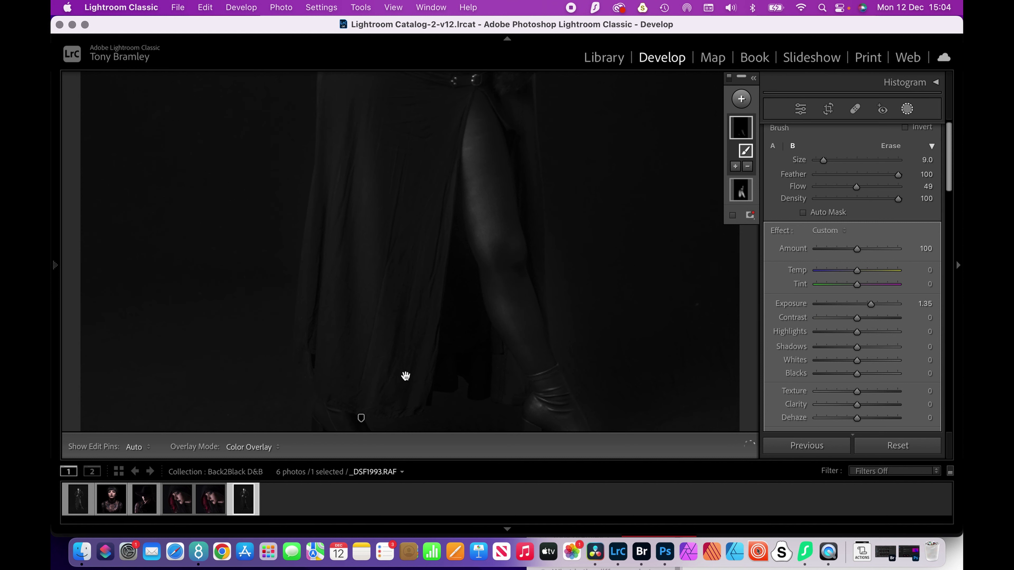
{"action": "key", "text": "h"}
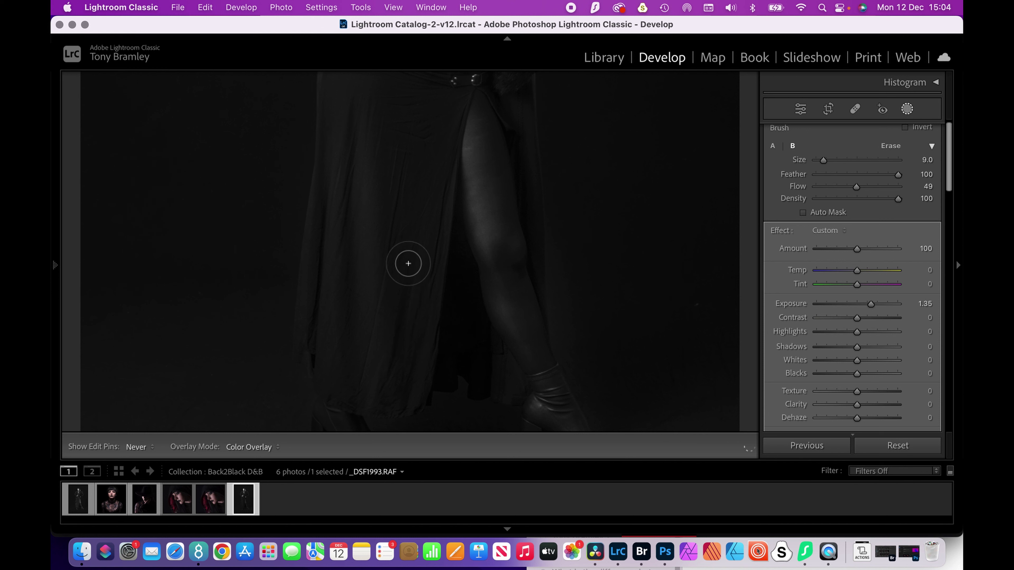
{"action": "key", "text": "h"}
{"action": "key", "text": "h"}
{"action": "key", "text": "h"}
{"action": "left_click_drag", "start_coordinate": [414, 242], "coordinate": [390, 275]}
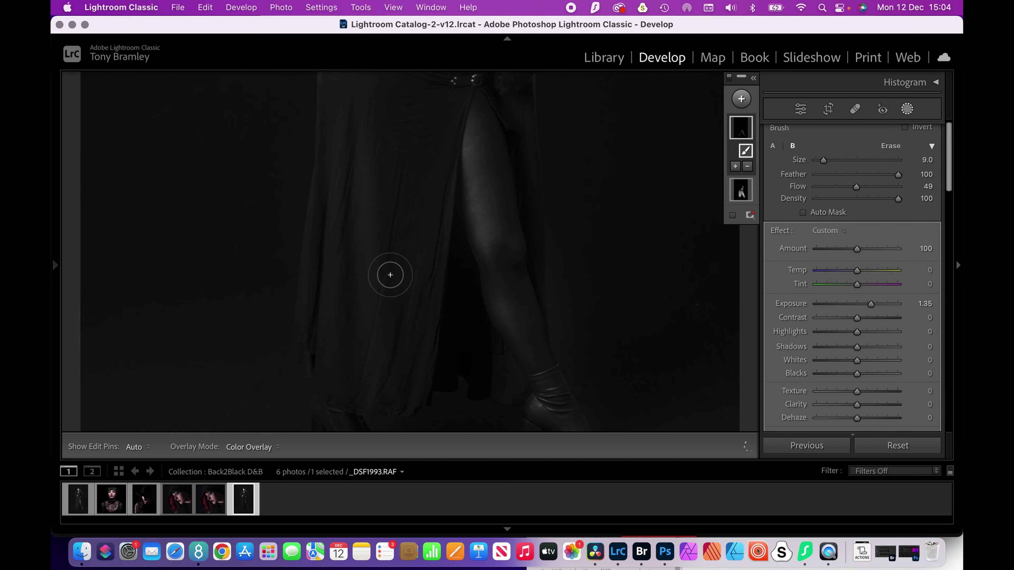
{"action": "key", "text": "z"}
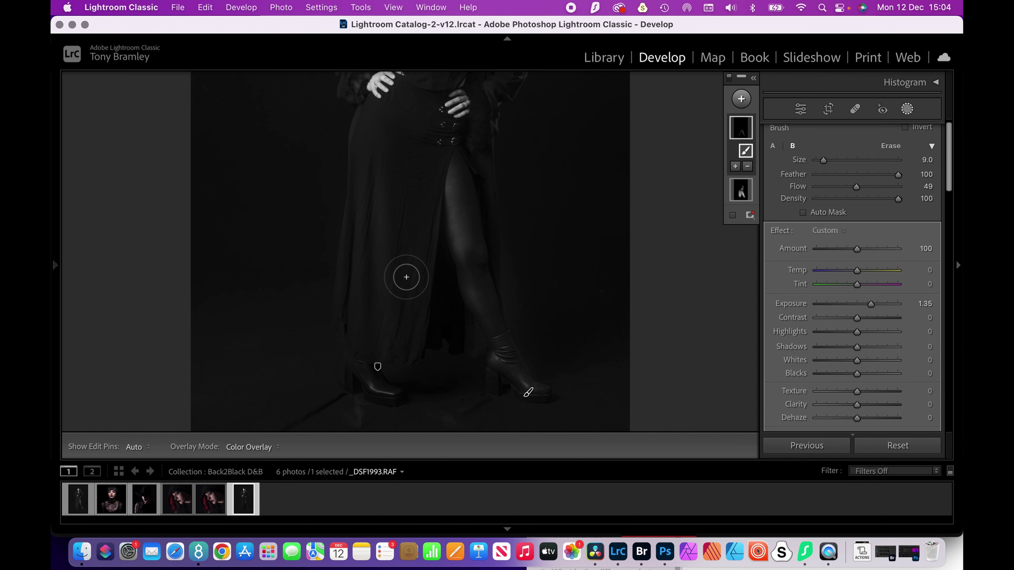
Set the second mask's Exposure to 2.52 and paint the skirt up to the hip and buckles with a size 16 brush
{"action": "mouse_move", "coordinate": [869, 305]}
{"action": "left_mouse_down"}
{"action": "mouse_move", "coordinate": [857, 305]}
{"action": "mouse_move", "coordinate": [882, 305]}
{"action": "left_mouse_up"}
{"action": "scroll", "coordinate": [402, 198], "scroll_direction": "up", "scroll_amount": 7}
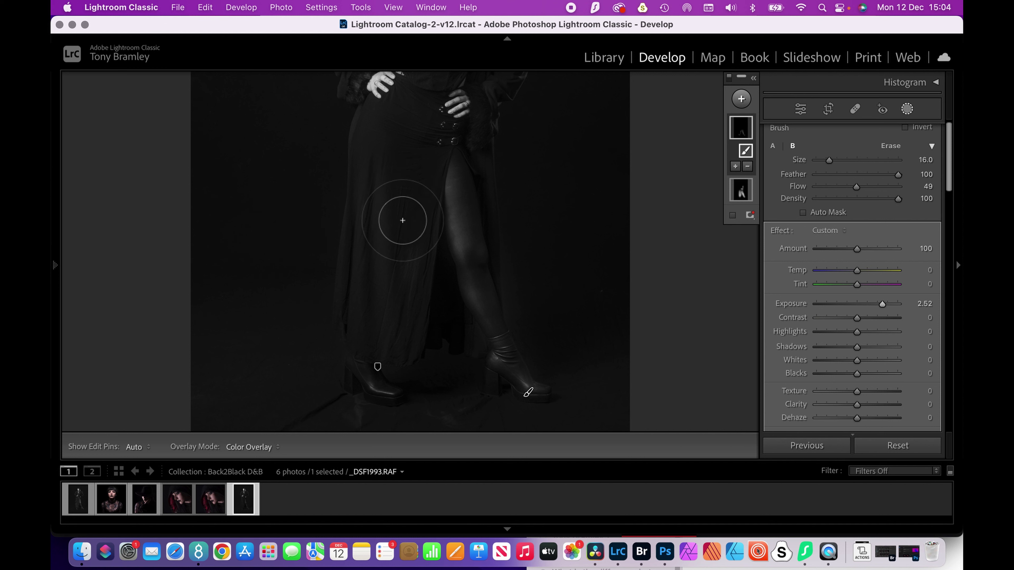
{"action": "mouse_move", "coordinate": [403, 219]}
{"action": "left_mouse_down"}
{"action": "mouse_move", "coordinate": [405, 179]}
{"action": "mouse_move", "coordinate": [414, 187]}
{"action": "left_mouse_up"}
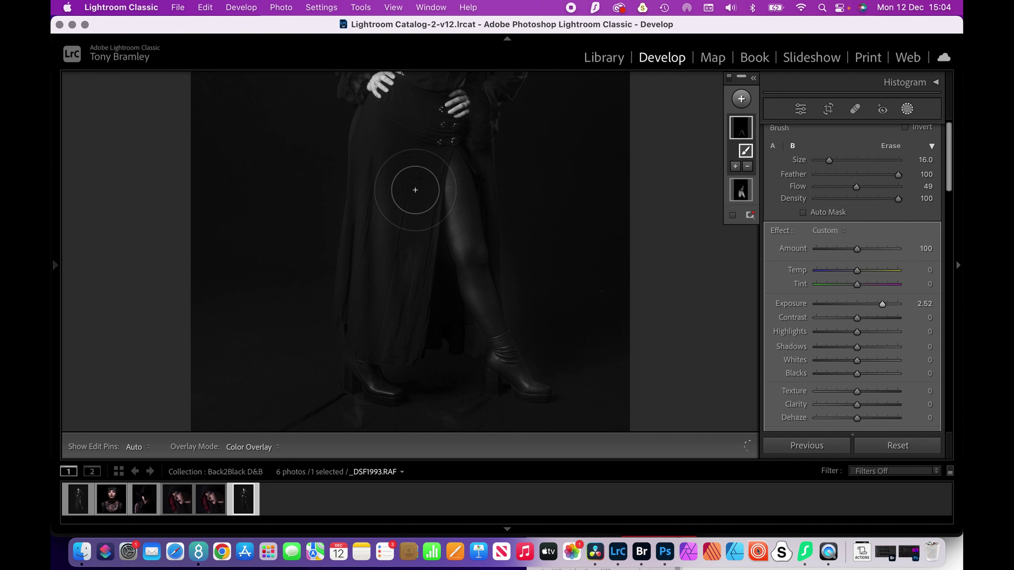
{"action": "left_click_drag", "start_coordinate": [423, 118], "coordinate": [450, 147]}
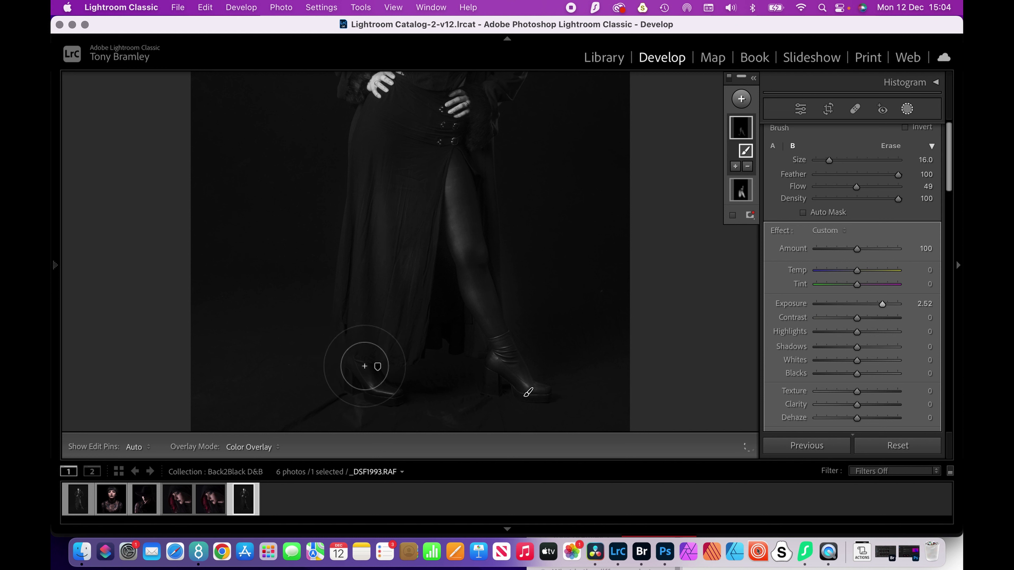
{"action": "key", "text": "h"}
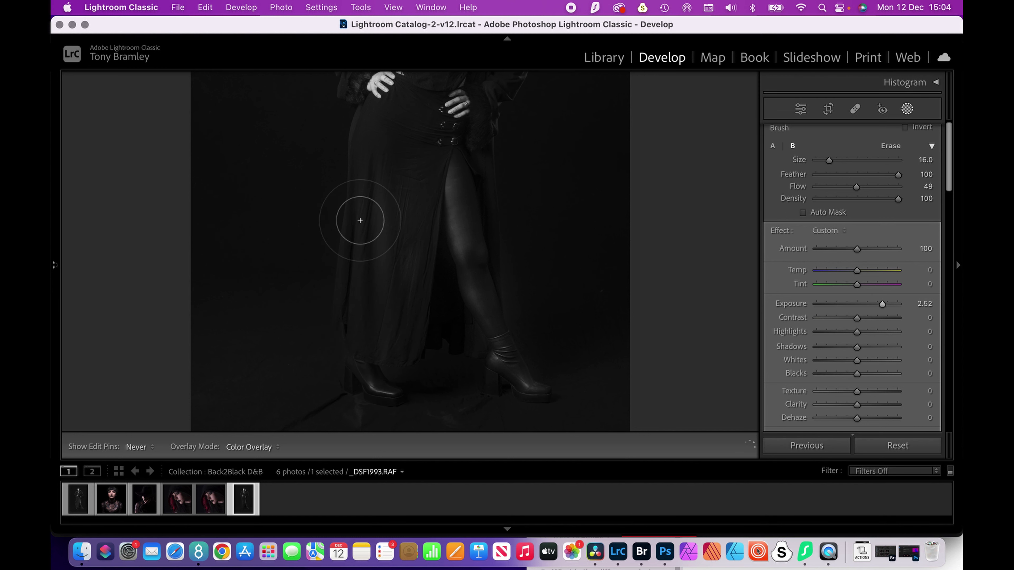
{"action": "key", "text": "h"}
Extend the second mask over the long hair, the fur collar and the coat on both sides of the torso
{"action": "left_click_drag", "start_coordinate": [482, 186], "coordinate": [474, 366]}
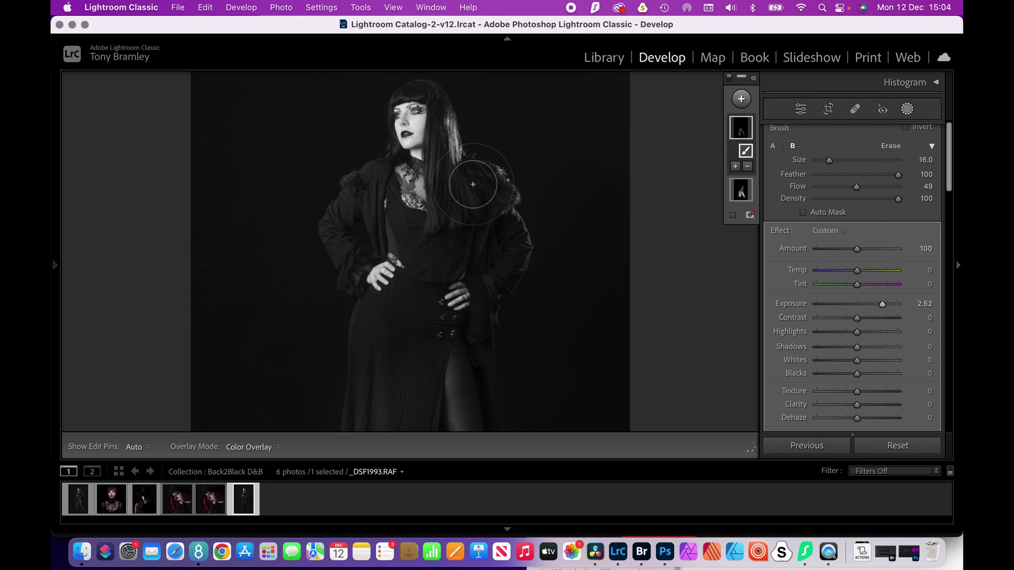
{"action": "mouse_move", "coordinate": [467, 181]}
{"action": "left_mouse_down"}
{"action": "mouse_move", "coordinate": [473, 243]}
{"action": "mouse_move", "coordinate": [438, 193]}
{"action": "left_mouse_up"}
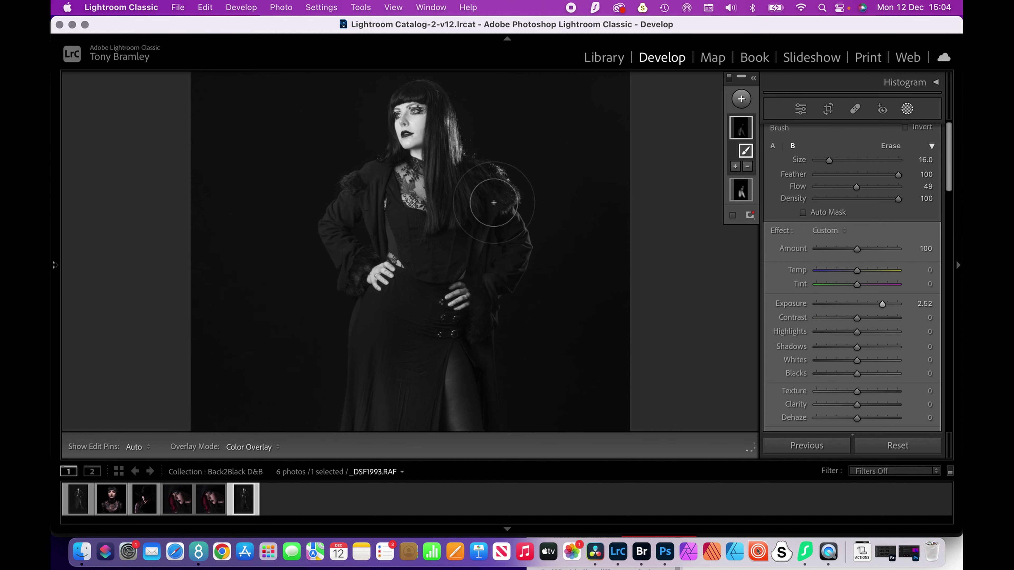
{"action": "left_click_drag", "start_coordinate": [488, 249], "coordinate": [495, 276]}
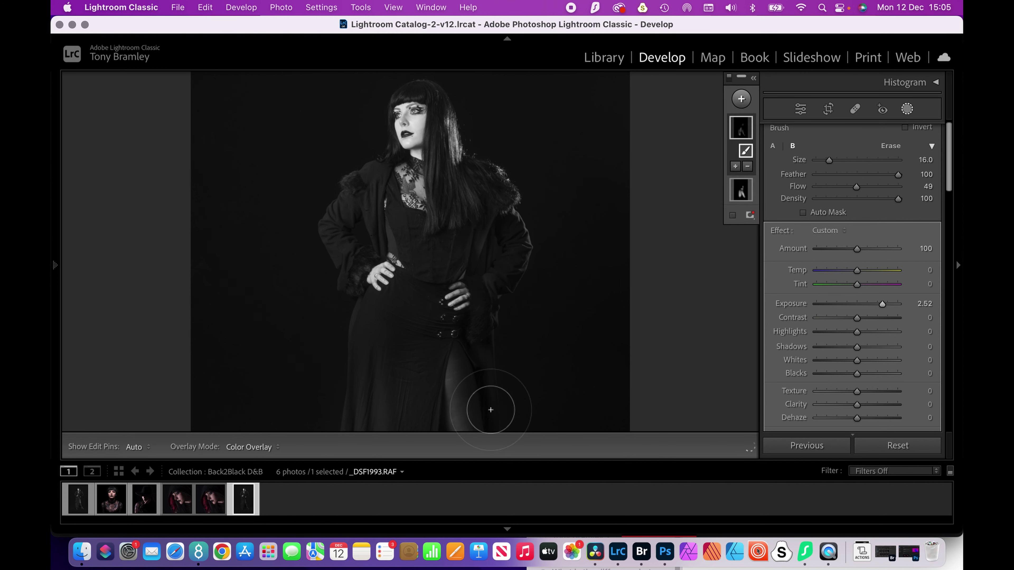
{"action": "mouse_move", "coordinate": [344, 305]}
{"action": "left_mouse_down"}
{"action": "mouse_move", "coordinate": [362, 189]}
{"action": "mouse_move", "coordinate": [397, 216]}
{"action": "left_mouse_up"}
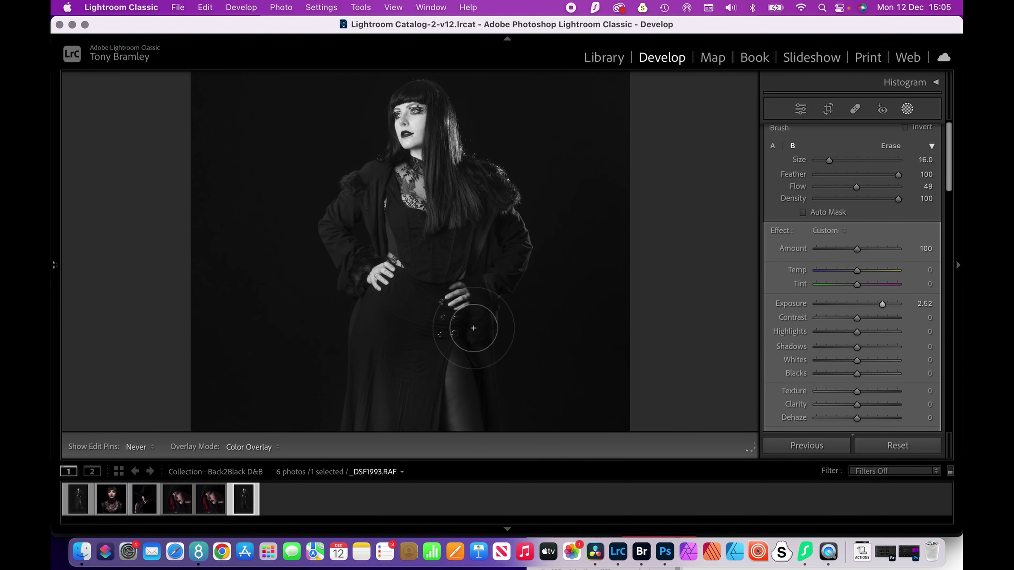
Brush the second mask over the skirt around the buckles and along the slit beside the thigh
{"action": "scroll", "coordinate": [450, 332], "scroll_direction": "down", "scroll_amount": 3}
{"action": "left_click_drag", "start_coordinate": [448, 331], "coordinate": [451, 389]}
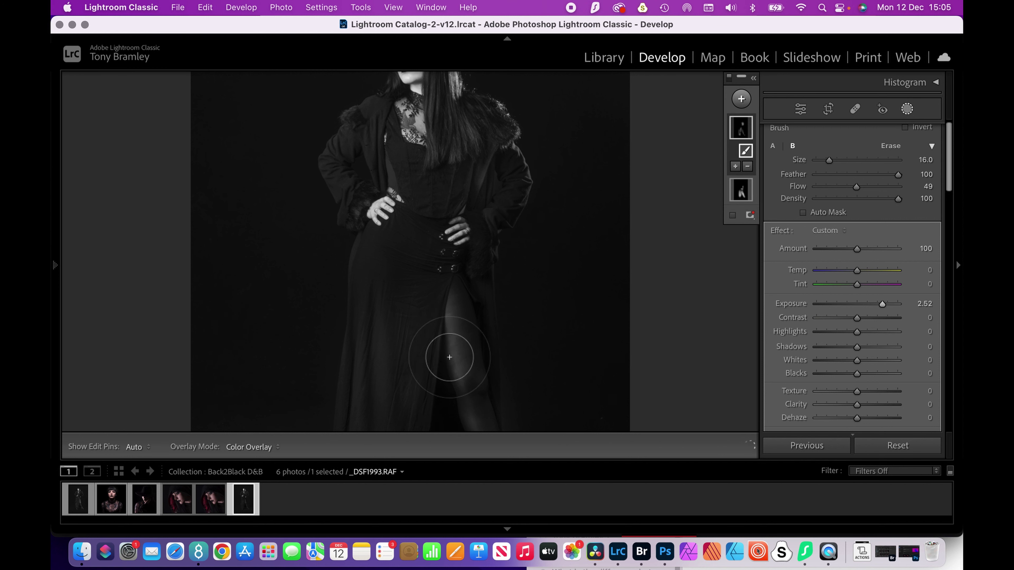
{"action": "mouse_move", "coordinate": [444, 277]}
{"action": "left_mouse_down"}
{"action": "mouse_move", "coordinate": [443, 263]}
{"action": "mouse_move", "coordinate": [421, 256]}
{"action": "mouse_move", "coordinate": [480, 267]}
{"action": "mouse_move", "coordinate": [437, 264]}
{"action": "mouse_move", "coordinate": [412, 199]}
{"action": "mouse_move", "coordinate": [442, 194]}
{"action": "mouse_move", "coordinate": [453, 170]}
{"action": "mouse_move", "coordinate": [443, 261]}
{"action": "left_mouse_up"}
{"action": "left_click", "coordinate": [443, 262]}
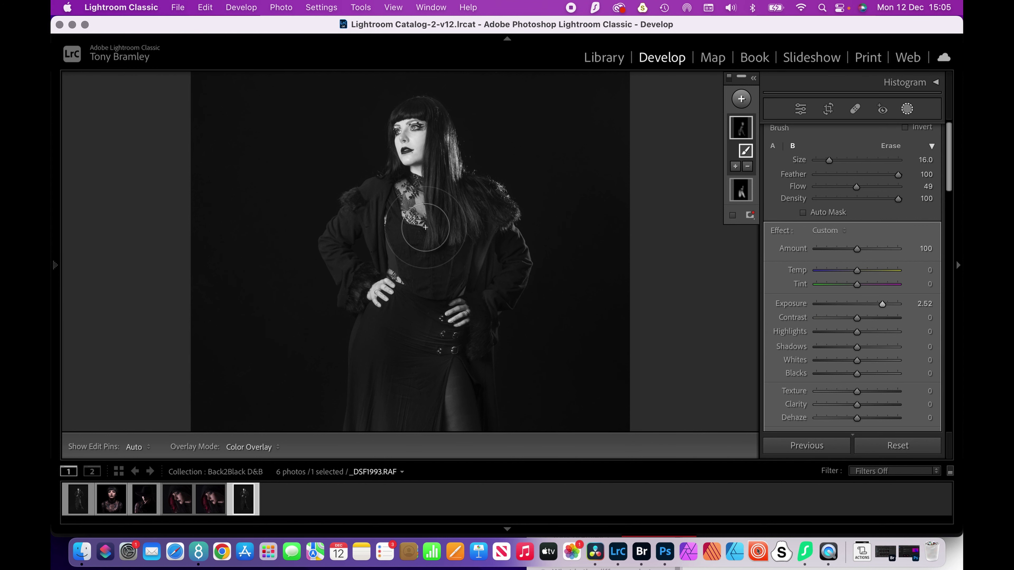
Add a third brush mask with Exposure 1.28 and reduce the brush size to 9 for painting the hair
{"action": "key", "text": "super+equal"}
{"action": "key", "text": "super+equal"}
{"action": "key", "text": "super+equal"}
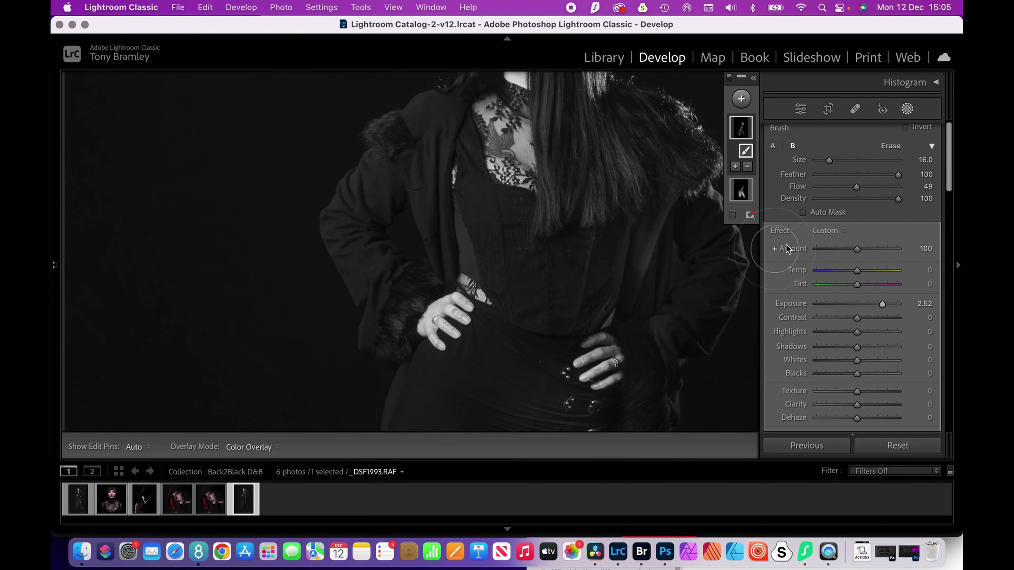
{"action": "left_click", "coordinate": [741, 99]}
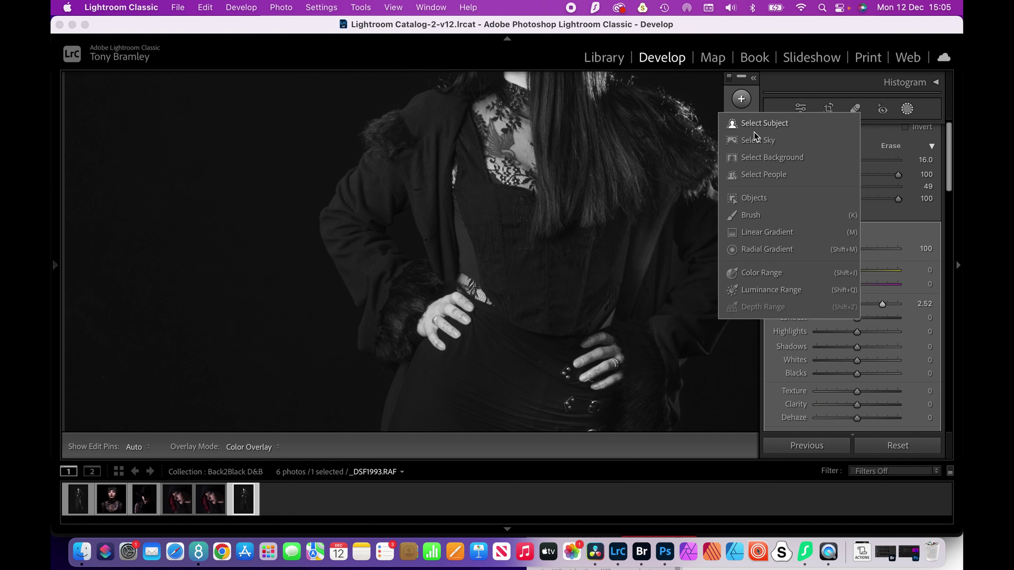
{"action": "left_click", "coordinate": [751, 215]}
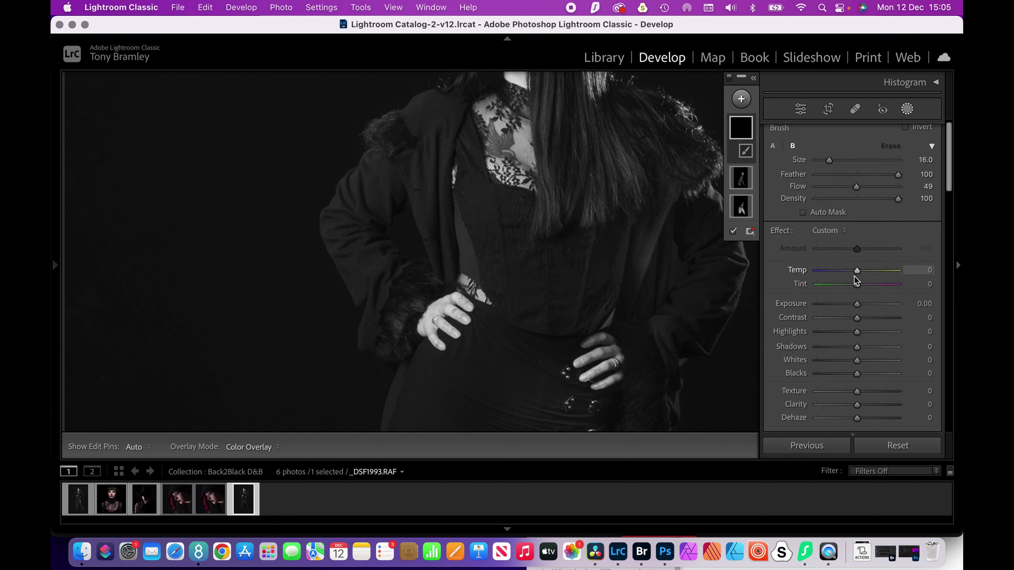
{"action": "left_click_drag", "start_coordinate": [858, 305], "coordinate": [869, 304]}
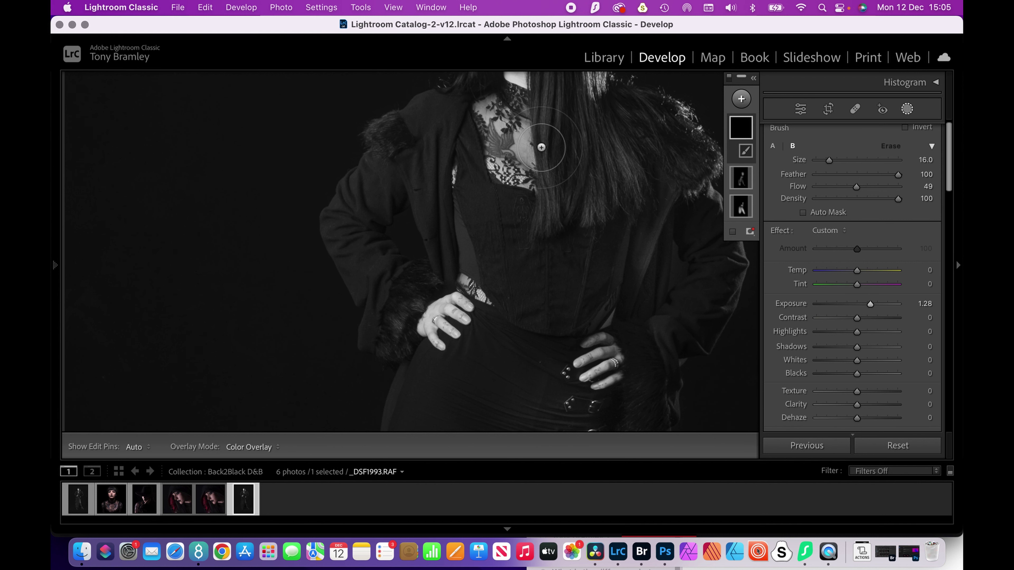
{"action": "left_click_drag", "start_coordinate": [541, 143], "coordinate": [461, 383]}
{"action": "scroll", "coordinate": [442, 199], "scroll_direction": "down", "scroll_amount": 7}
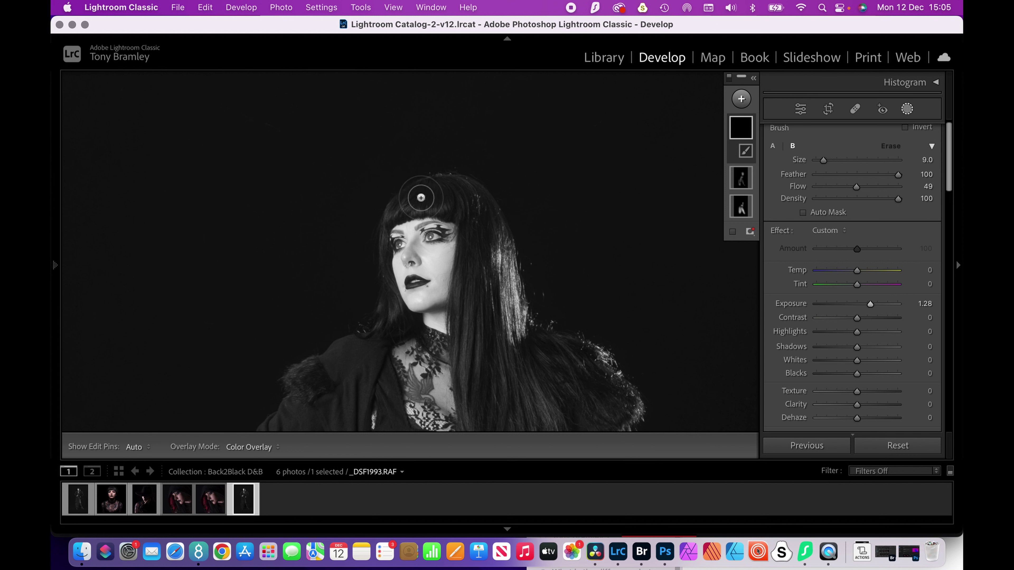
Brush the third mask over the crown of the hair and set its Exposure to 1.37
{"action": "key", "text": "h"}
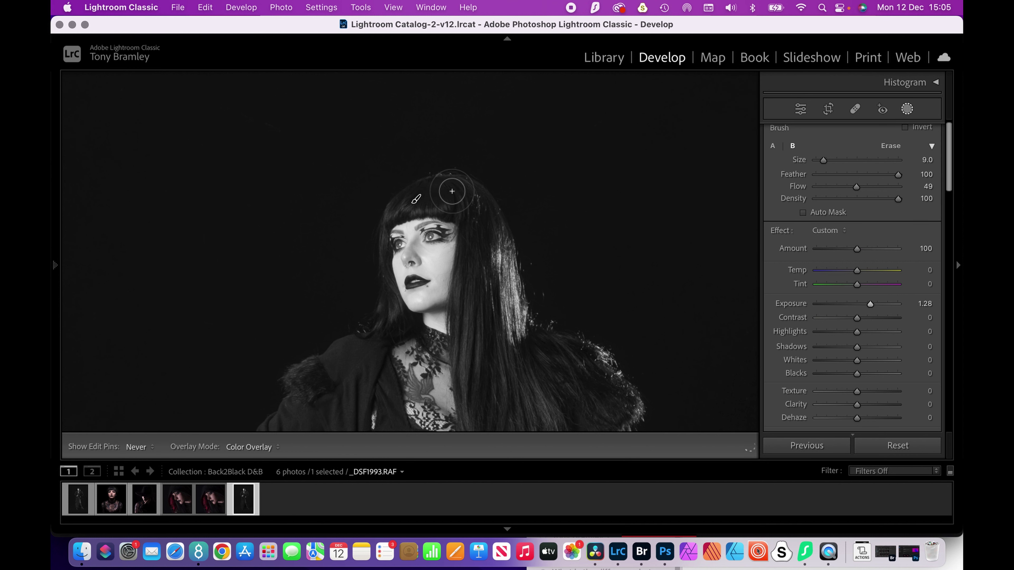
{"action": "key", "text": "h"}
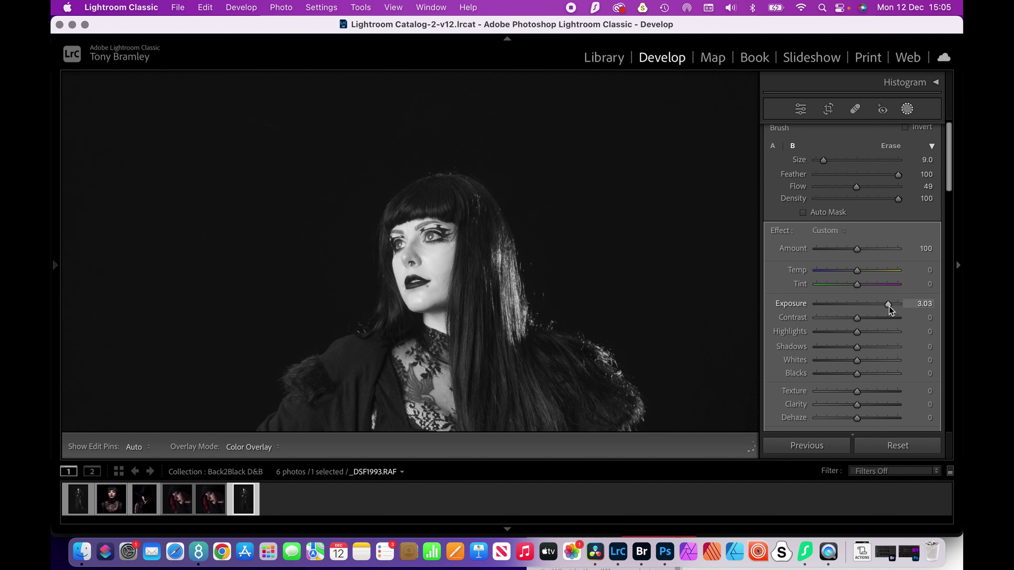
{"action": "left_click_drag", "start_coordinate": [889, 306], "coordinate": [889, 307]}
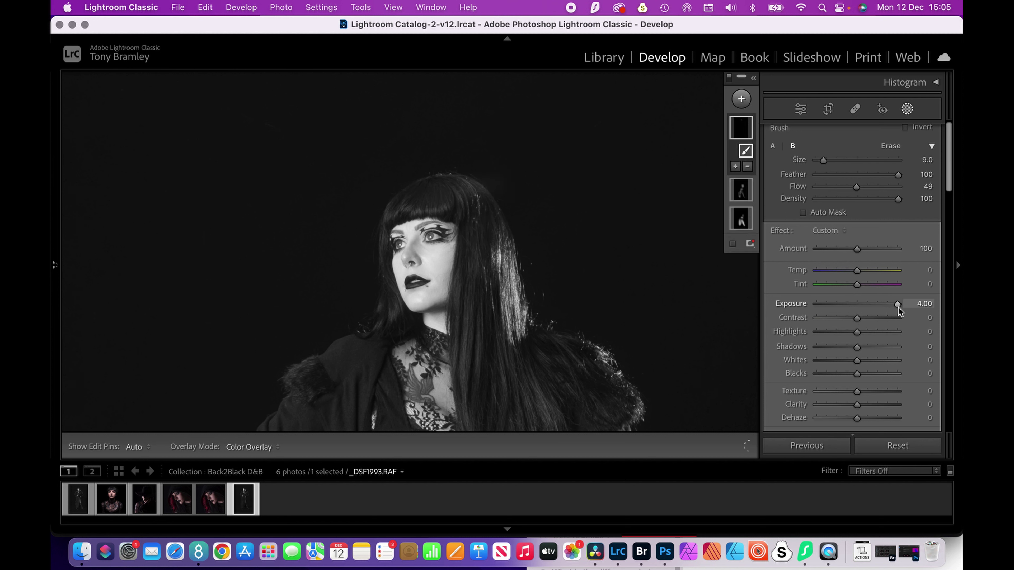
{"action": "left_click_drag", "start_coordinate": [896, 306], "coordinate": [870, 306]}
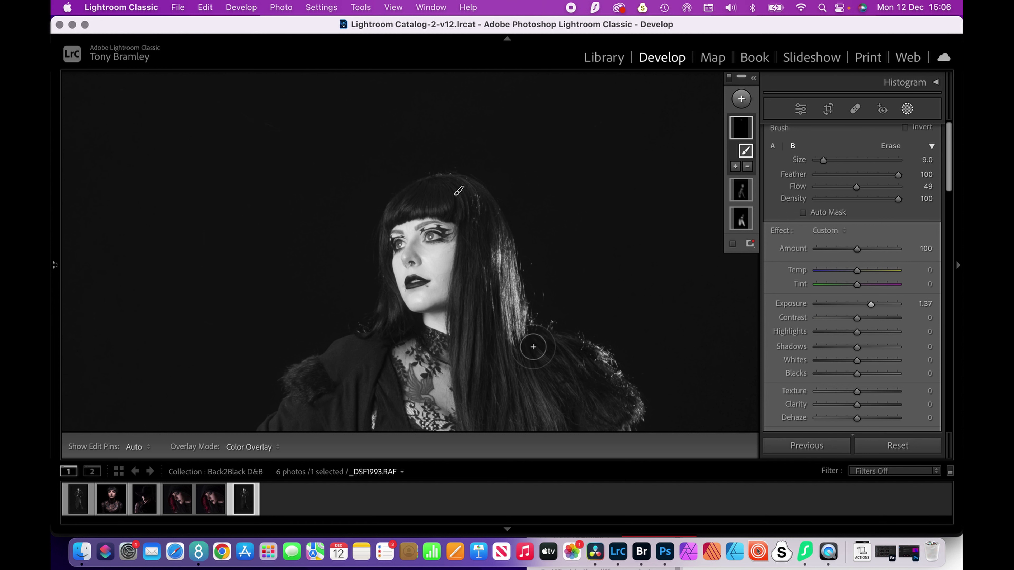
Examine the brightened figure up close from the coat and torso down the skirt and leg to the boots
{"action": "scroll", "coordinate": [506, 381], "scroll_direction": "down", "scroll_amount": 10}
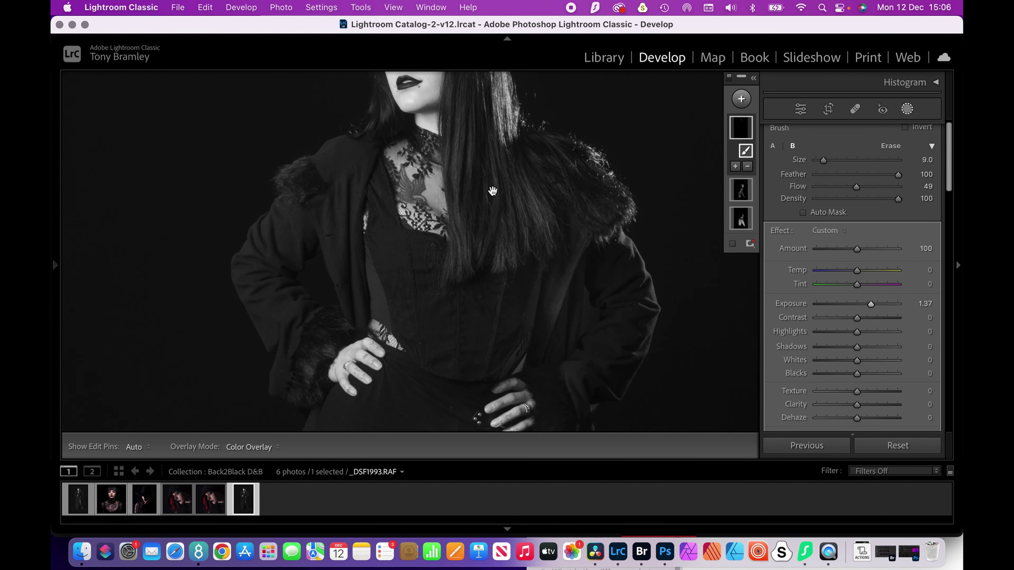
{"action": "left_click_drag", "start_coordinate": [465, 323], "coordinate": [464, 288]}
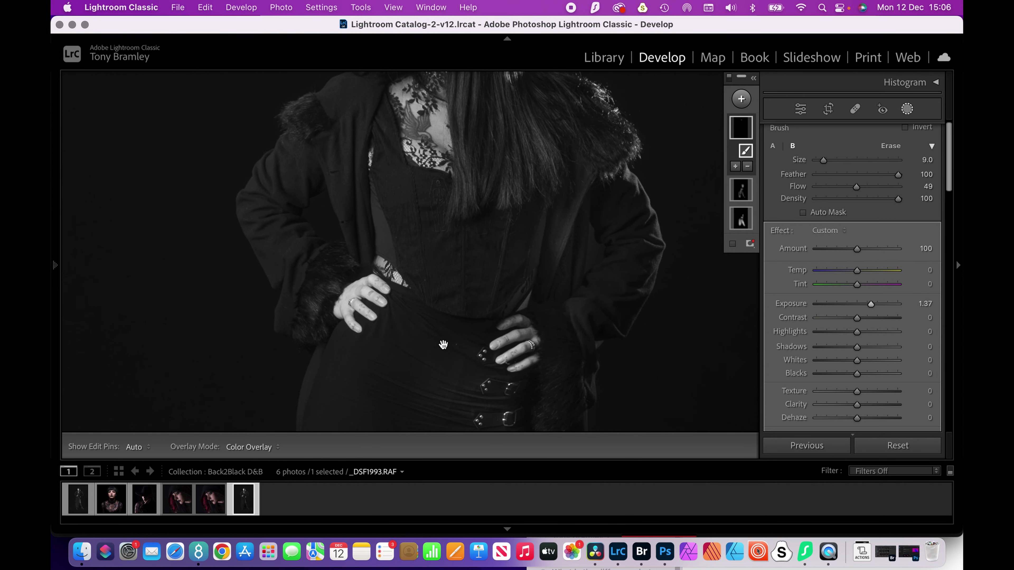
{"action": "scroll", "coordinate": [444, 343], "scroll_direction": "down", "scroll_amount": 9}
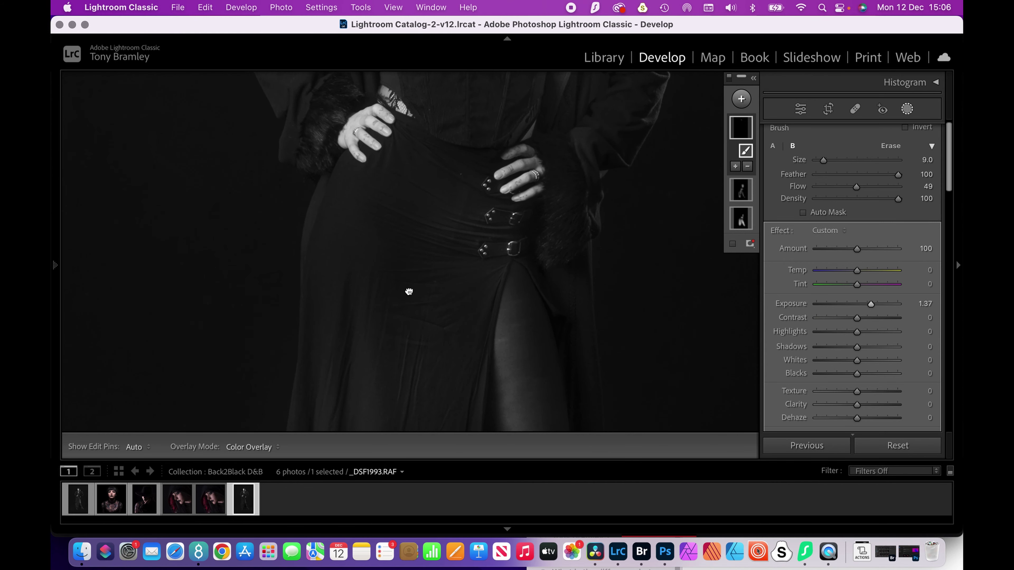
{"action": "scroll", "coordinate": [408, 292], "scroll_direction": "down", "scroll_amount": 14}
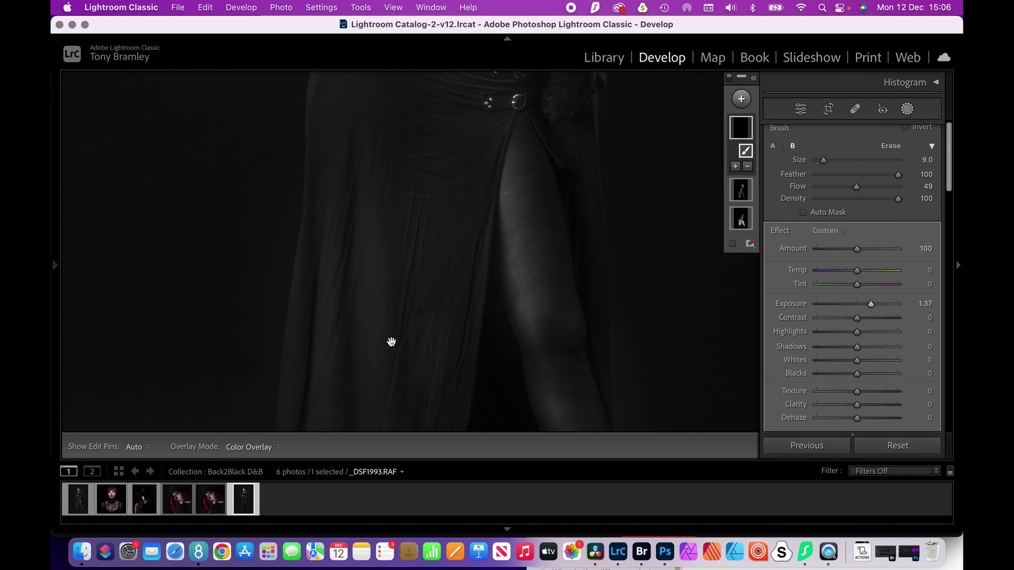
{"action": "scroll", "coordinate": [391, 342], "scroll_direction": "down", "scroll_amount": 12}
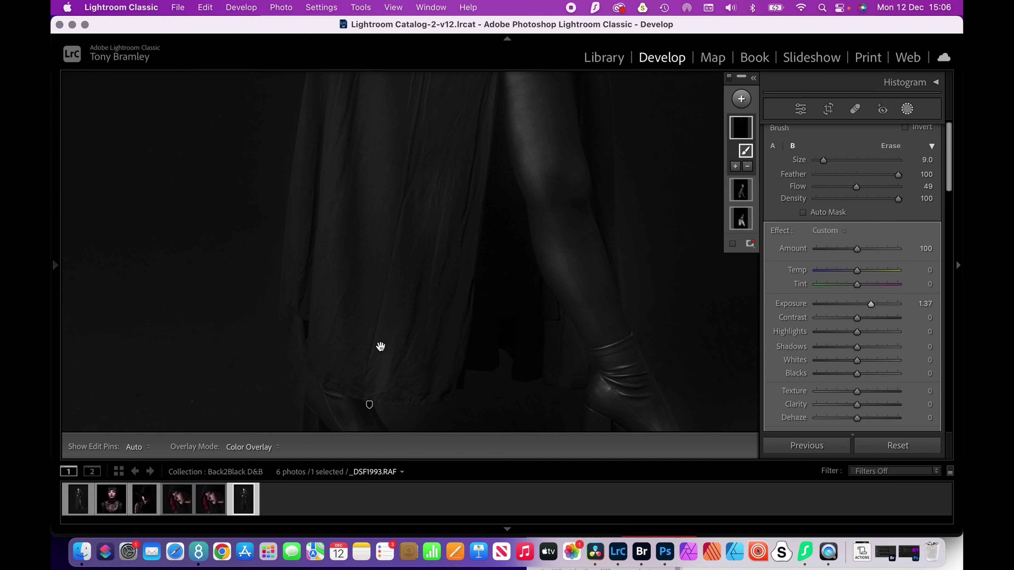
{"action": "scroll", "coordinate": [383, 359], "scroll_direction": "down", "scroll_amount": 4}
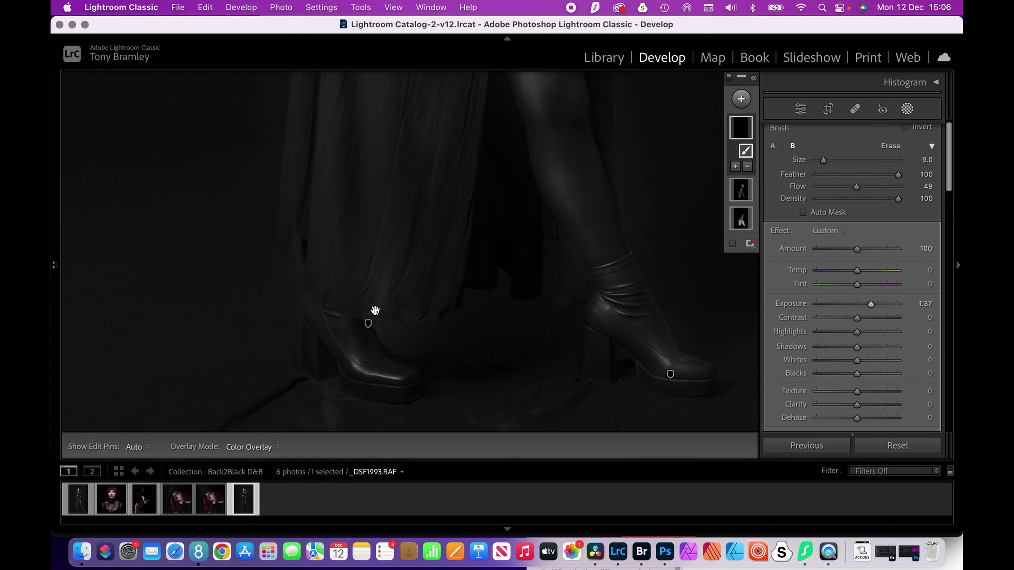
{"action": "key", "text": "super+minus"}
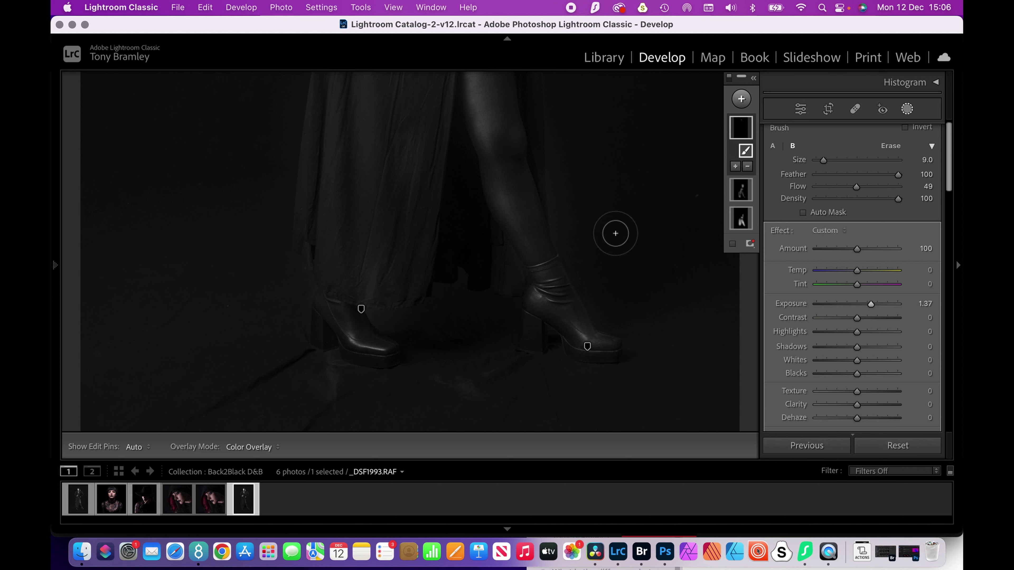
Add a subtracting brush to the first mask, the one covering the skirt and legs at Exposure 1.41
{"action": "mouse_move", "coordinate": [588, 198]}
{"action": "left_mouse_down"}
{"action": "mouse_move", "coordinate": [534, 268]}
{"action": "mouse_move", "coordinate": [527, 321]}
{"action": "mouse_move", "coordinate": [545, 344]}
{"action": "left_mouse_up"}
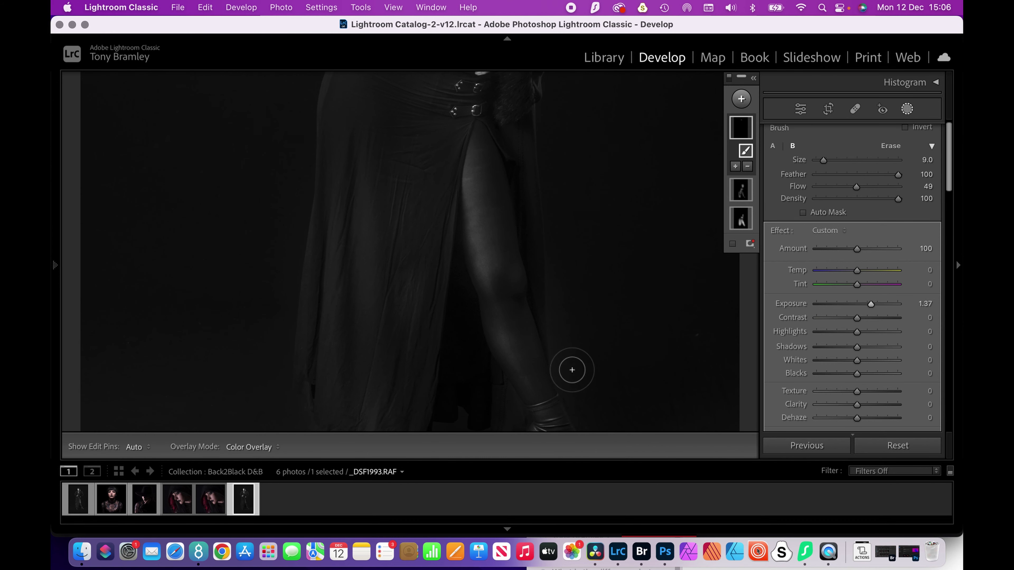
{"action": "left_click_drag", "start_coordinate": [608, 356], "coordinate": [593, 305]}
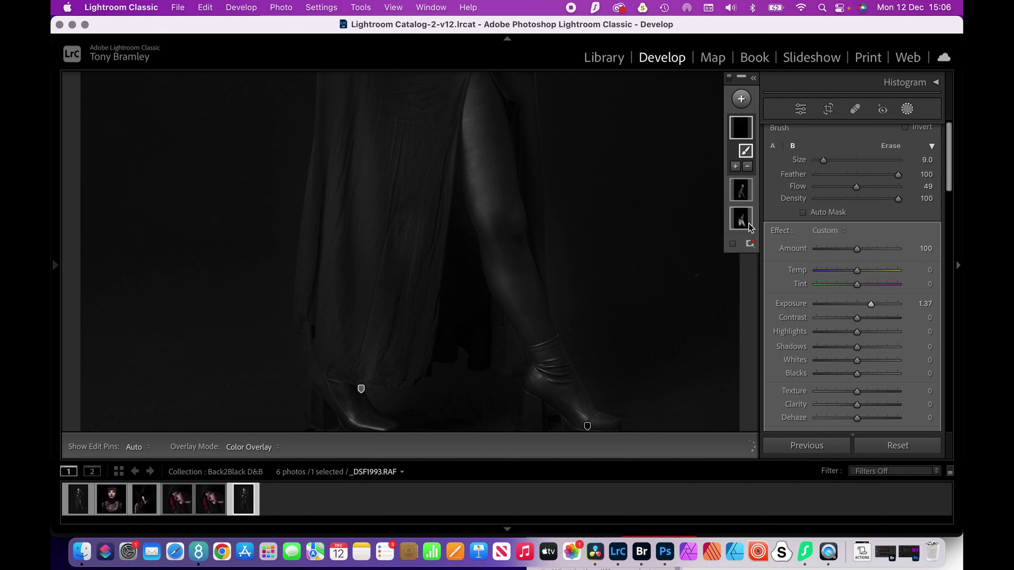
{"action": "left_click", "coordinate": [739, 223]}
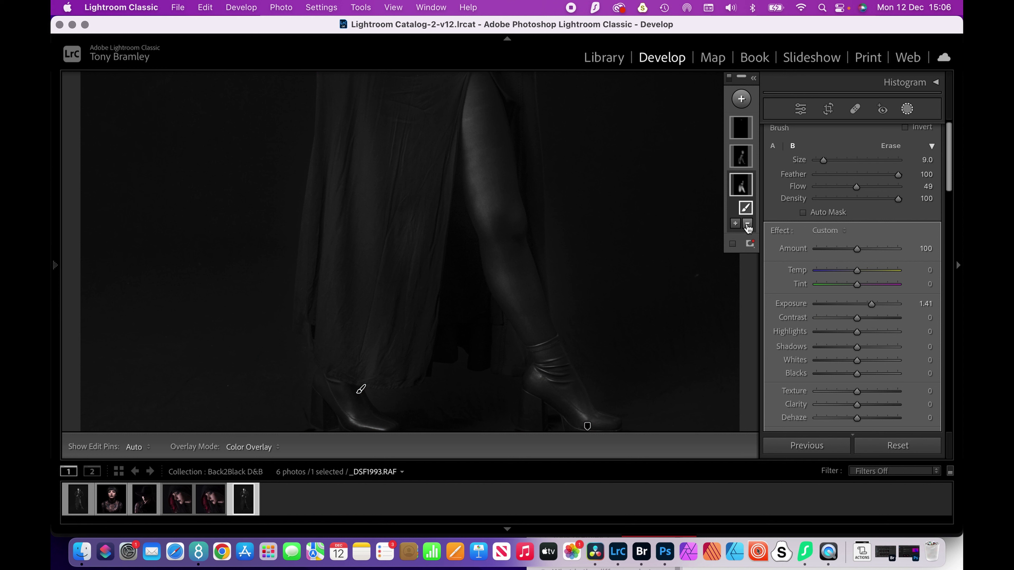
{"action": "left_click", "coordinate": [747, 224]}
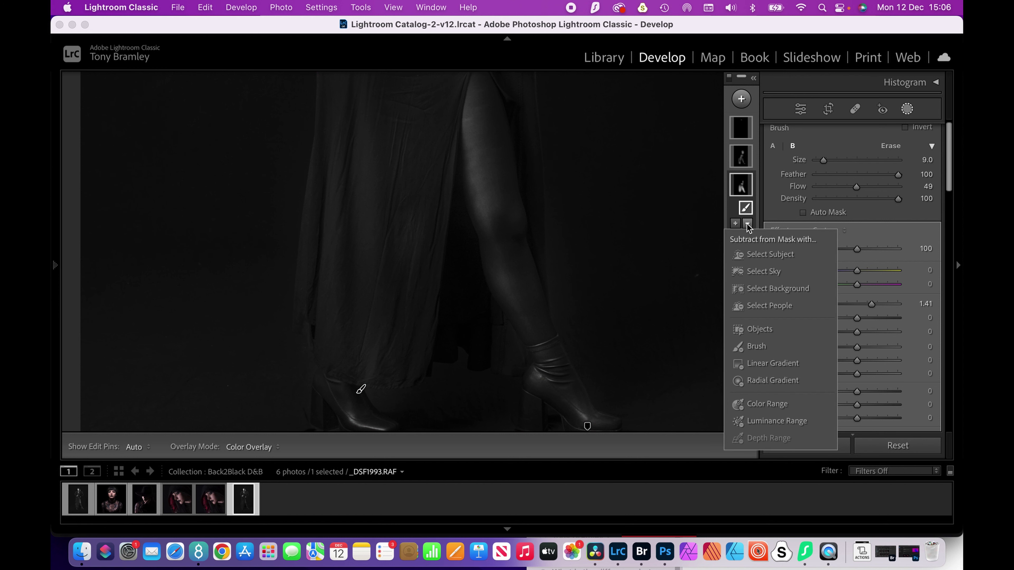
{"action": "left_click", "coordinate": [756, 346]}
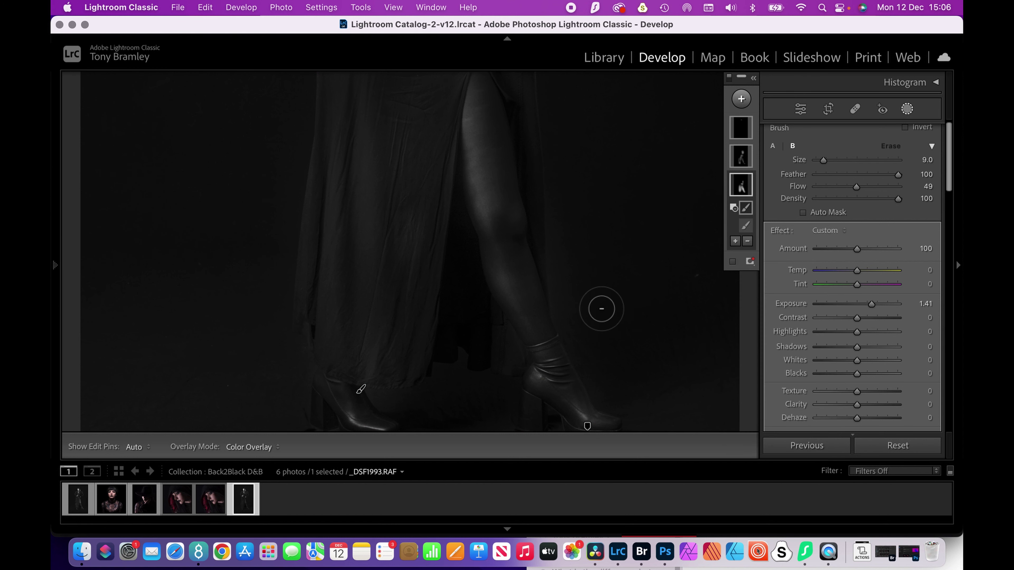
Brush the first mask's spill away from the background along the outer edge of the exposed calf and knee
{"action": "left_click_drag", "start_coordinate": [570, 308], "coordinate": [558, 226]}
{"action": "left_click_drag", "start_coordinate": [567, 323], "coordinate": [554, 224]}
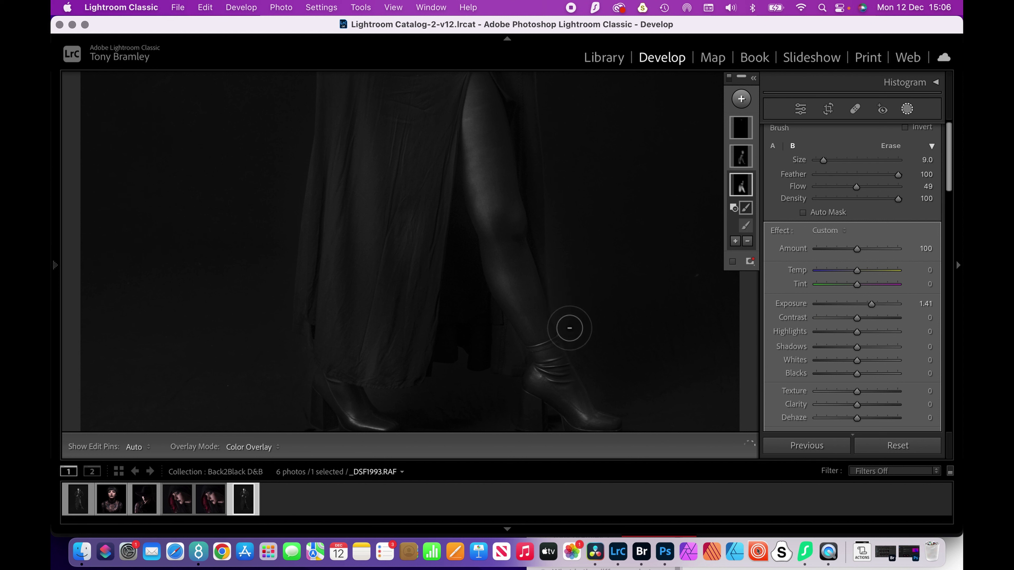
{"action": "left_click_drag", "start_coordinate": [568, 328], "coordinate": [548, 205]}
{"action": "left_click_drag", "start_coordinate": [588, 362], "coordinate": [550, 251]}
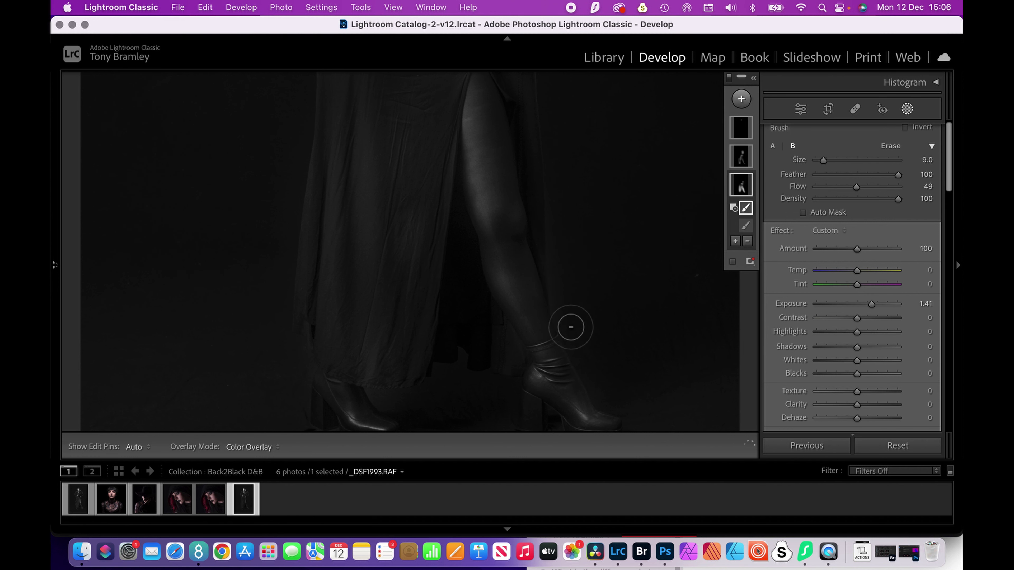
{"action": "key", "text": "h"}
{"action": "left_click_drag", "start_coordinate": [570, 328], "coordinate": [559, 250]}
{"action": "left_click_drag", "start_coordinate": [567, 319], "coordinate": [552, 229]}
{"action": "left_click_drag", "start_coordinate": [563, 325], "coordinate": [547, 175]}
{"action": "left_click_drag", "start_coordinate": [618, 190], "coordinate": [582, 167]}
{"action": "mouse_move", "coordinate": [524, 155]}
{"action": "left_mouse_down"}
{"action": "mouse_move", "coordinate": [574, 143]}
{"action": "mouse_move", "coordinate": [571, 260]}
{"action": "mouse_move", "coordinate": [561, 130]}
{"action": "left_mouse_up"}
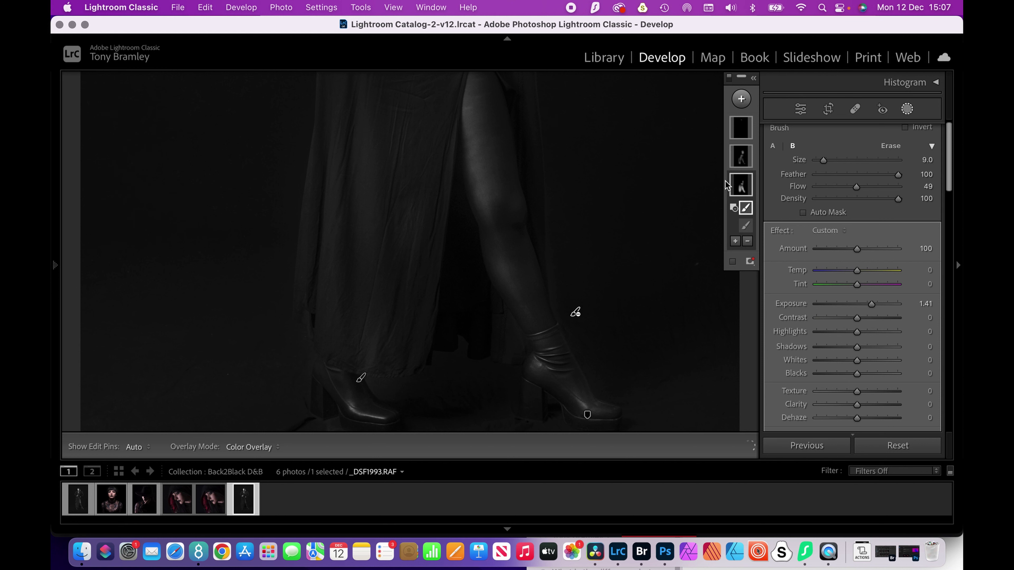
Add a fourth brush mask with Exposure -1.05 for darkening the background beside the leg
{"action": "left_click", "coordinate": [743, 157]}
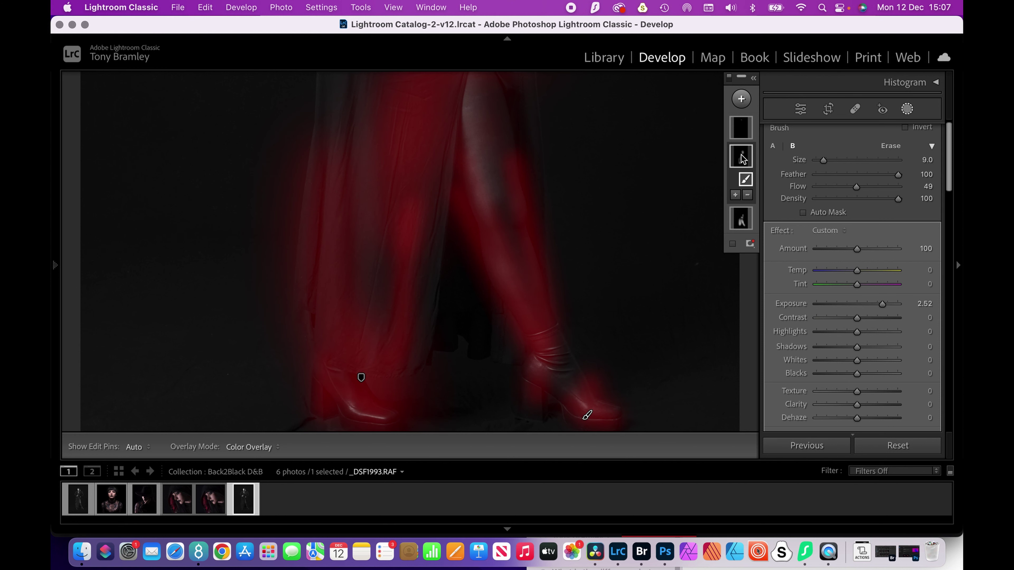
{"action": "left_click", "coordinate": [741, 100]}
{"action": "left_click", "coordinate": [749, 216]}
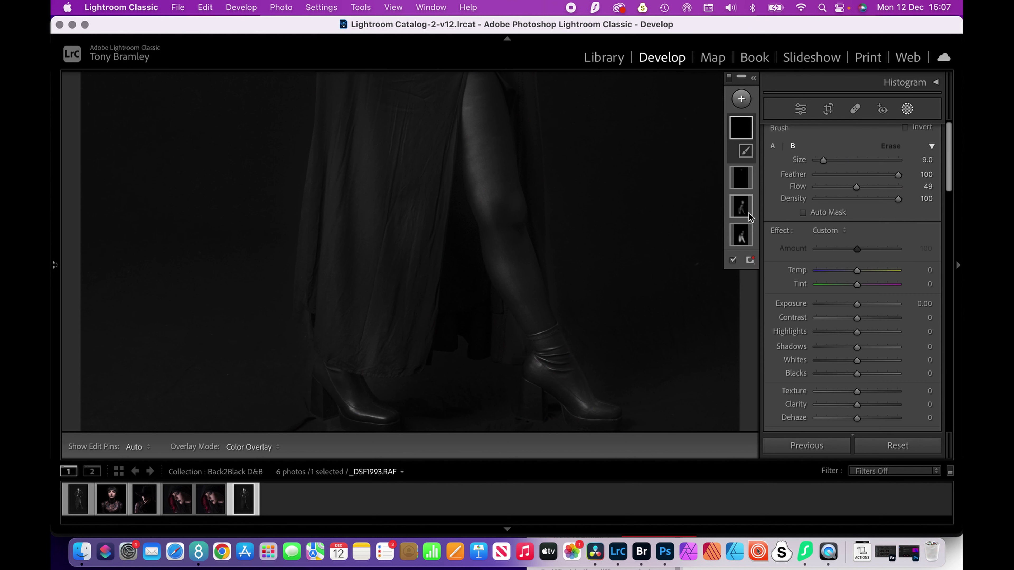
{"action": "left_click_drag", "start_coordinate": [855, 306], "coordinate": [846, 304]}
Brush the fourth mask over the background beside the calf from ankle to knee, undoing the accidental shift of its pin
{"action": "mouse_move", "coordinate": [570, 305]}
{"action": "left_mouse_down"}
{"action": "mouse_move", "coordinate": [566, 244]}
{"action": "mouse_move", "coordinate": [565, 300]}
{"action": "left_mouse_up"}
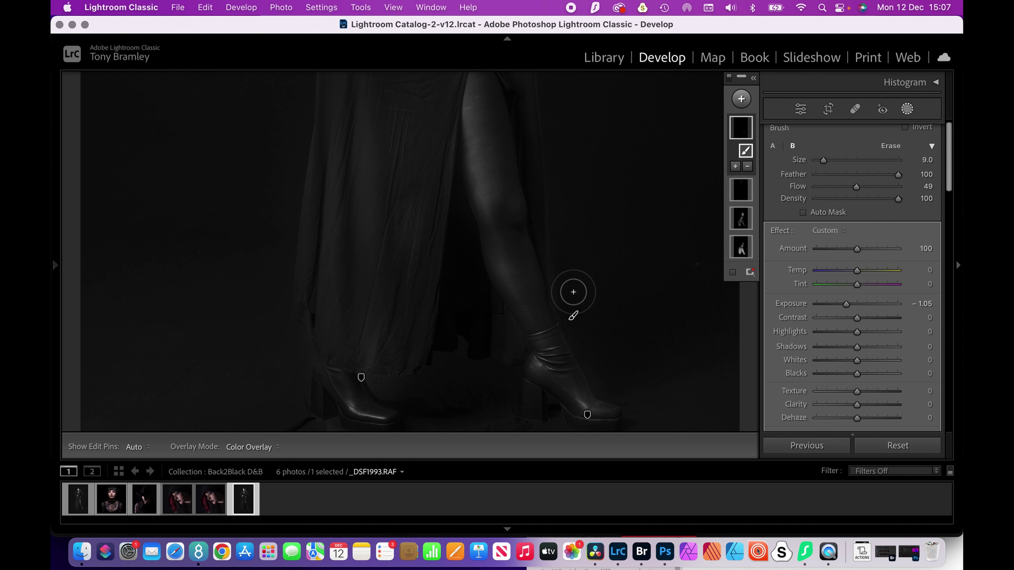
{"action": "mouse_move", "coordinate": [573, 299]}
{"action": "left_mouse_down"}
{"action": "mouse_move", "coordinate": [559, 220]}
{"action": "mouse_move", "coordinate": [564, 255]}
{"action": "left_mouse_up"}
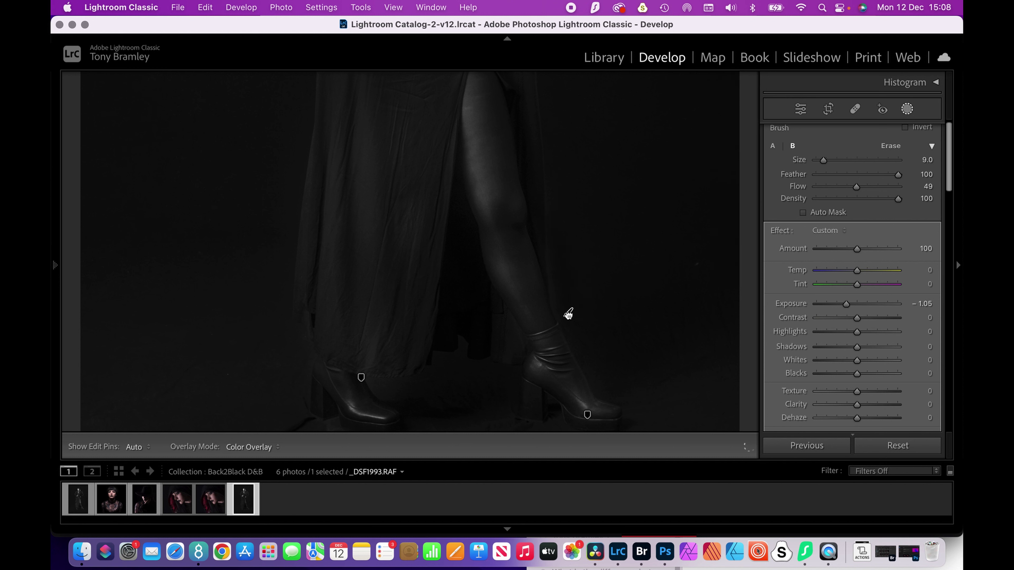
{"action": "left_click_drag", "start_coordinate": [568, 314], "coordinate": [568, 315]}
{"action": "key", "text": "super+z"}
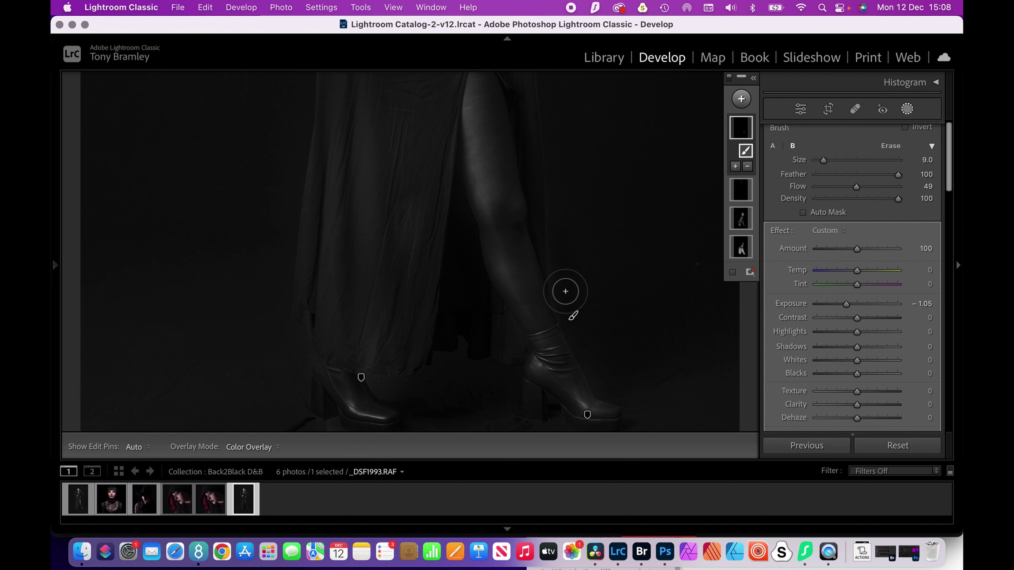
{"action": "left_click_drag", "start_coordinate": [565, 291], "coordinate": [559, 214]}
{"action": "mouse_move", "coordinate": [560, 250]}
{"action": "left_mouse_down"}
{"action": "mouse_move", "coordinate": [570, 315]}
{"action": "mouse_move", "coordinate": [554, 140]}
{"action": "left_mouse_up"}
{"action": "mouse_move", "coordinate": [587, 336]}
{"action": "left_mouse_down"}
{"action": "mouse_move", "coordinate": [557, 282]}
{"action": "mouse_move", "coordinate": [554, 150]}
{"action": "left_mouse_up"}
{"action": "key", "text": "z"}
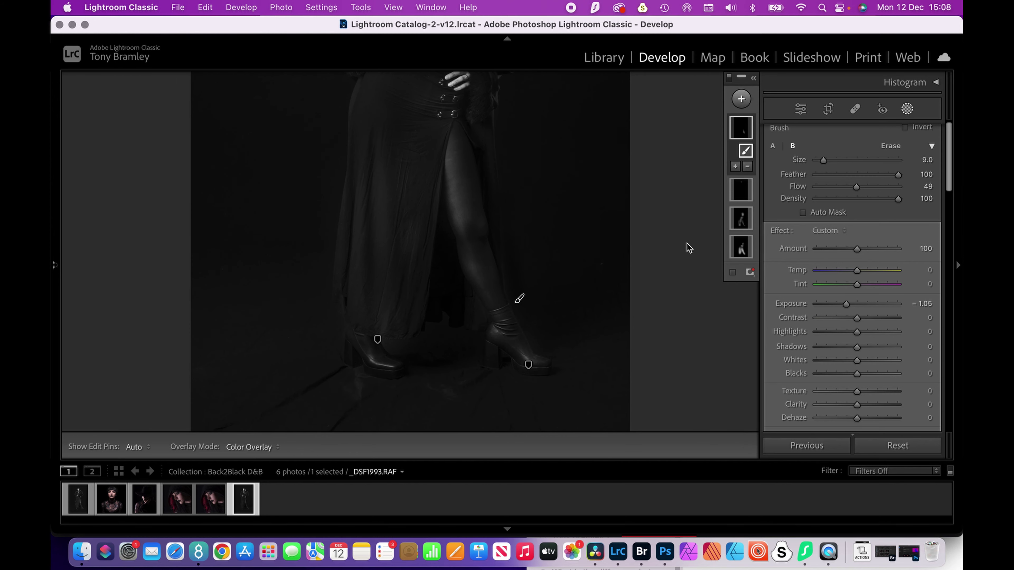
Add a fifth brush mask with Exposure -1.33, Shadows -44 and Blacks -33
{"action": "left_click", "coordinate": [741, 100]}
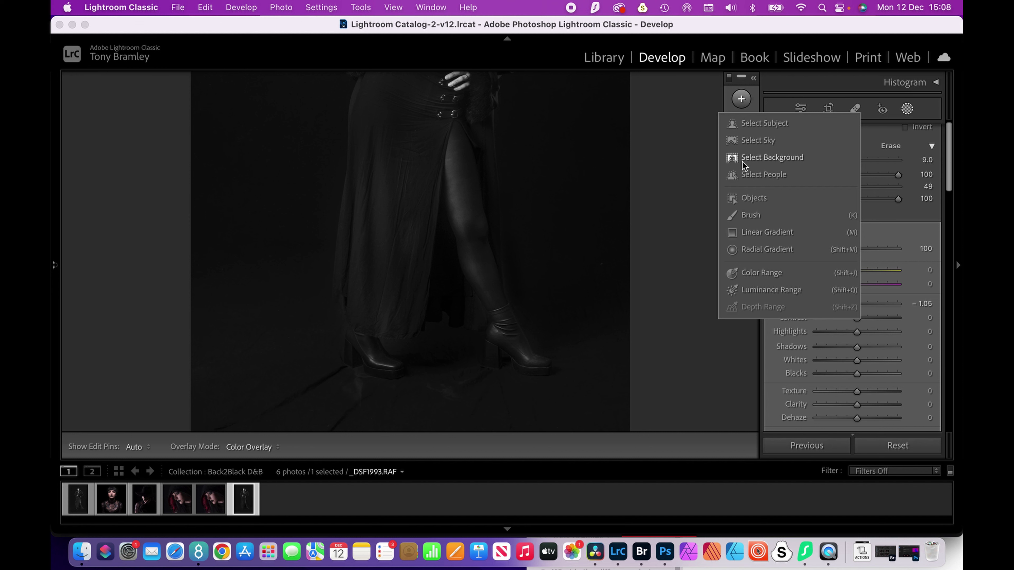
{"action": "left_click", "coordinate": [746, 215]}
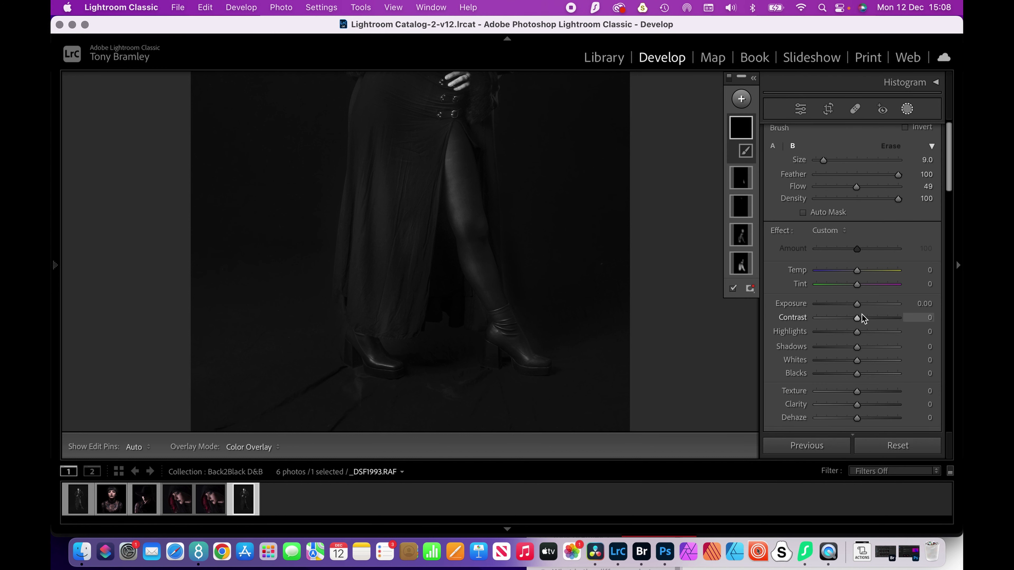
{"action": "mouse_move", "coordinate": [857, 304]}
{"action": "left_mouse_down"}
{"action": "mouse_move", "coordinate": [866, 305]}
{"action": "mouse_move", "coordinate": [842, 303]}
{"action": "left_mouse_up"}
{"action": "scroll", "coordinate": [846, 316], "scroll_direction": "down", "scroll_amount": 3}
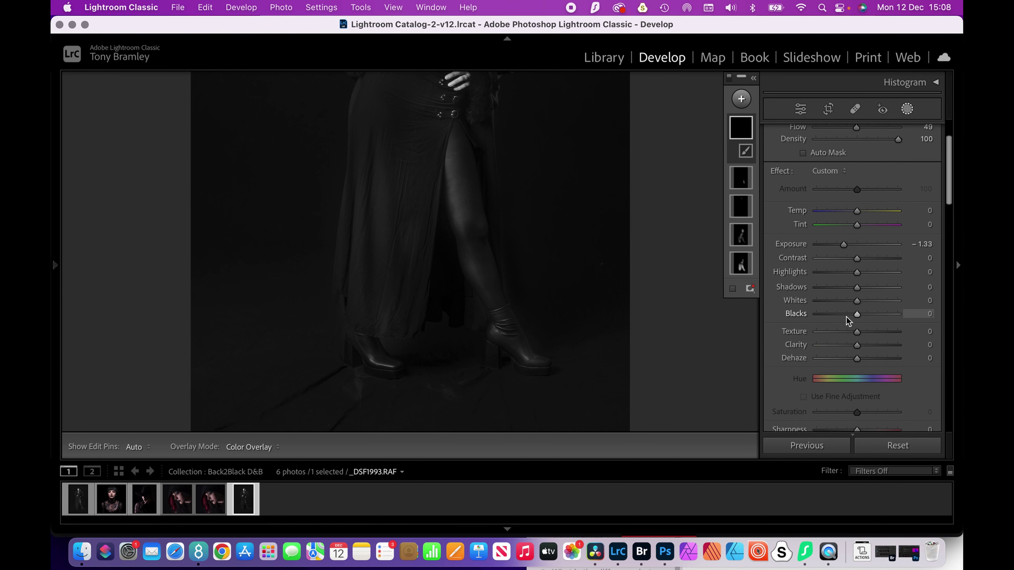
{"action": "left_click", "coordinate": [843, 315]}
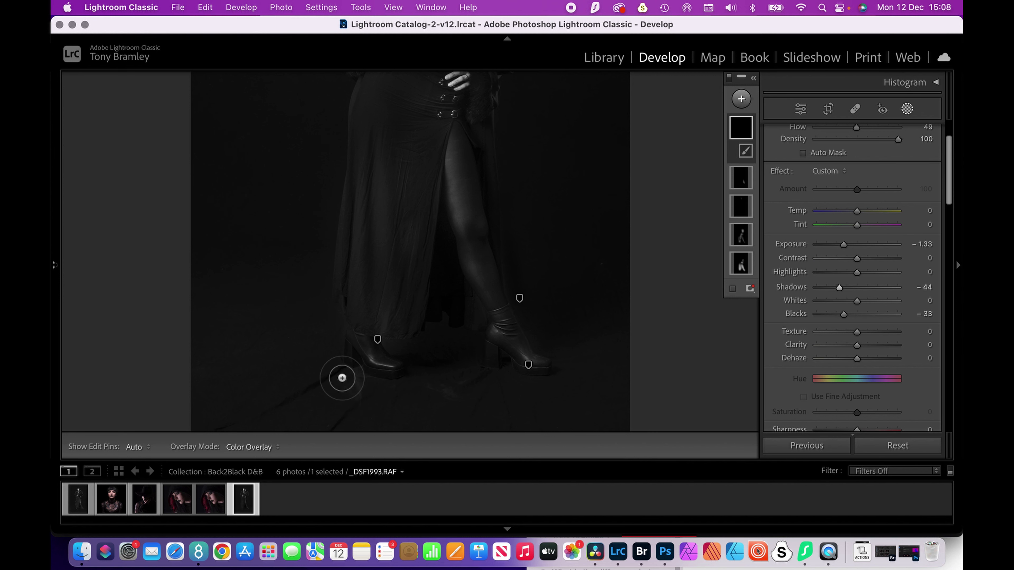
Enlarge the brush and paint the fifth mask over the backdrop and floor to the left of the rear boot
{"action": "scroll", "coordinate": [343, 378], "scroll_direction": "up", "scroll_amount": 3}
{"action": "scroll", "coordinate": [371, 394], "scroll_direction": "down", "scroll_amount": 5}
{"action": "mouse_move", "coordinate": [328, 301]}
{"action": "left_mouse_down"}
{"action": "mouse_move", "coordinate": [265, 340]}
{"action": "mouse_move", "coordinate": [304, 308]}
{"action": "left_mouse_up"}
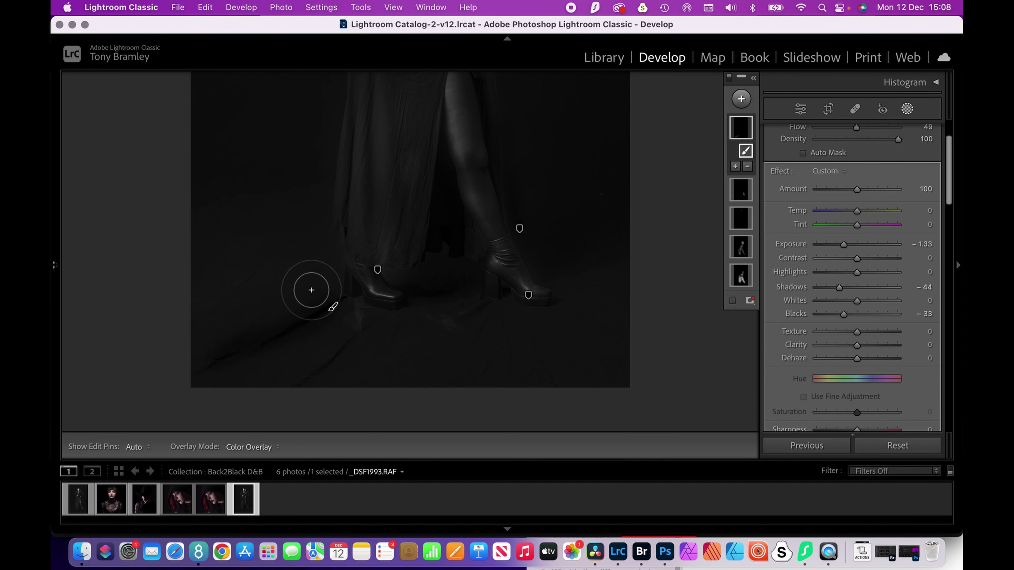
{"action": "scroll", "coordinate": [311, 290], "scroll_direction": "up", "scroll_amount": 5}
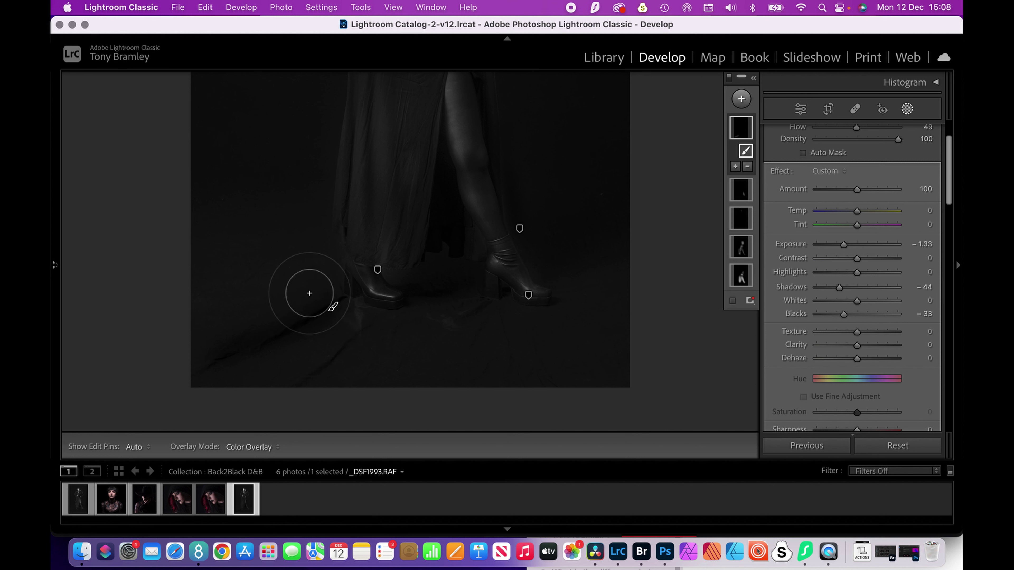
{"action": "left_click_drag", "start_coordinate": [311, 290], "coordinate": [191, 327]}
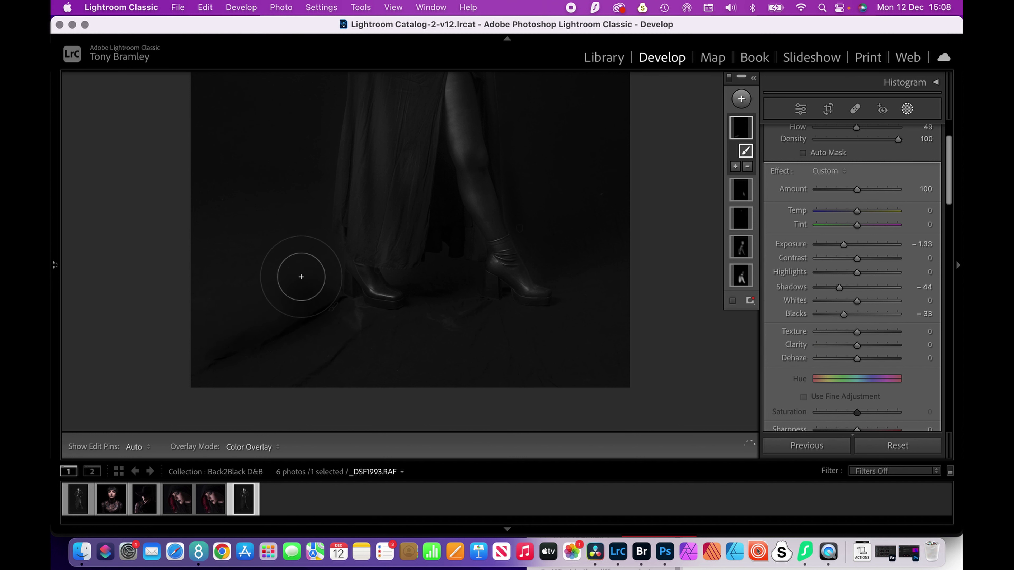
{"action": "key", "text": "h"}
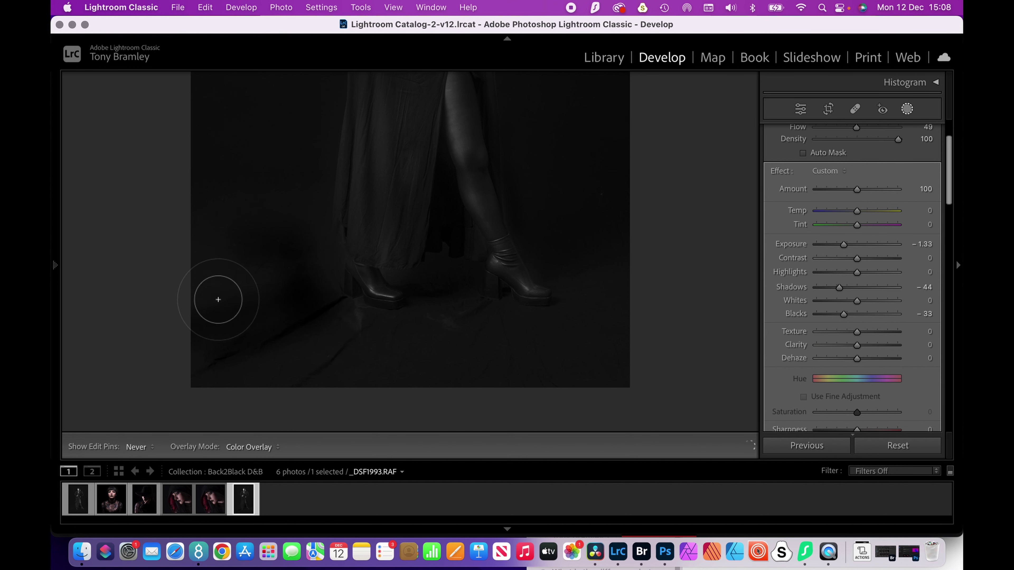
{"action": "key", "text": "h"}
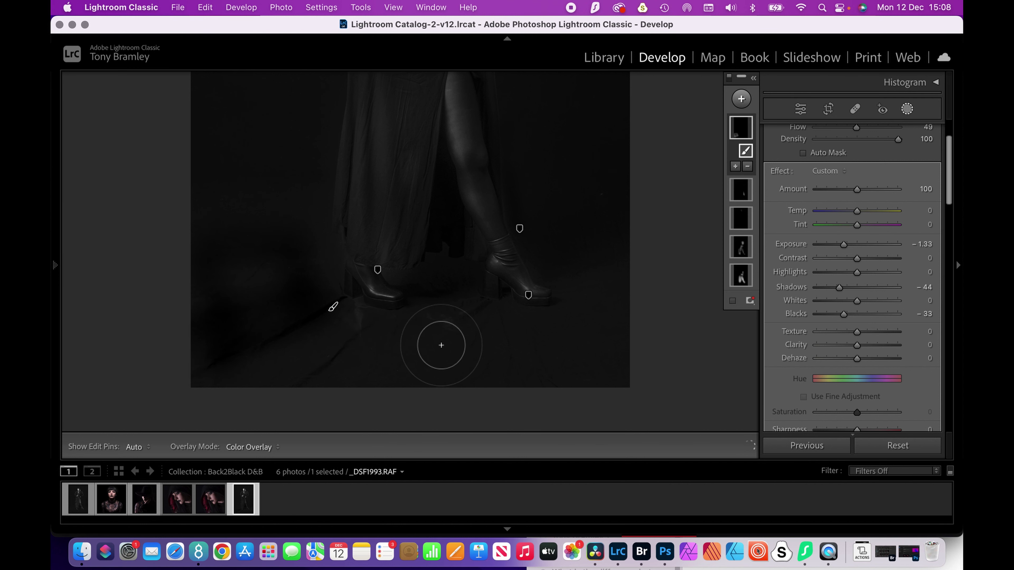
Brush the fifth mask across the floor in front of the boots and out to the photo's left edge
{"action": "key", "text": "h"}
{"action": "mouse_move", "coordinate": [593, 351]}
{"action": "left_mouse_down"}
{"action": "mouse_move", "coordinate": [631, 364]}
{"action": "mouse_move", "coordinate": [312, 353]}
{"action": "mouse_move", "coordinate": [216, 370]}
{"action": "mouse_move", "coordinate": [316, 392]}
{"action": "mouse_move", "coordinate": [551, 388]}
{"action": "mouse_move", "coordinate": [673, 367]}
{"action": "left_mouse_up"}
{"action": "key", "text": "h"}
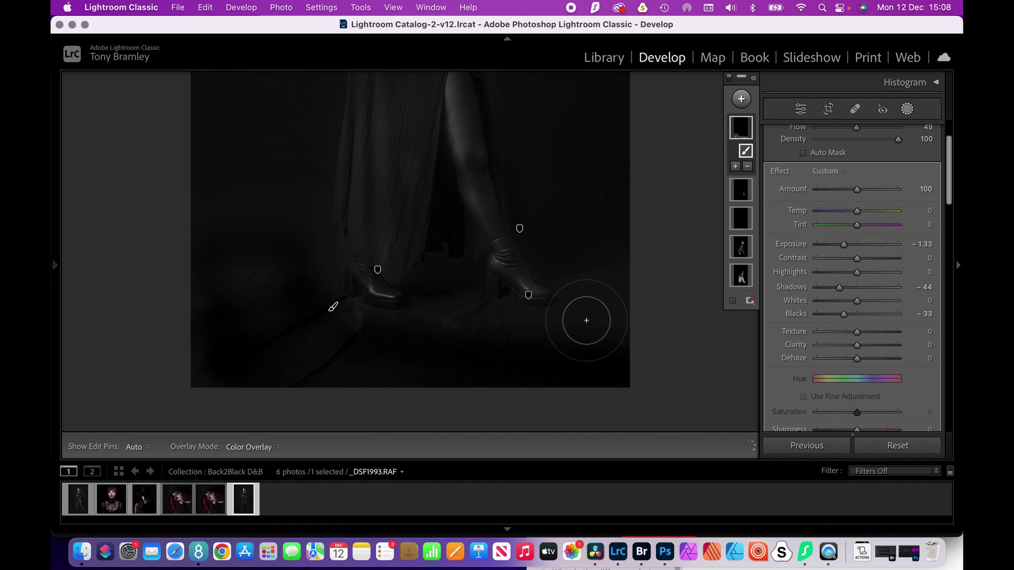
{"action": "mouse_move", "coordinate": [585, 319]}
{"action": "left_mouse_down"}
{"action": "mouse_move", "coordinate": [525, 346]}
{"action": "mouse_move", "coordinate": [449, 320]}
{"action": "left_mouse_up"}
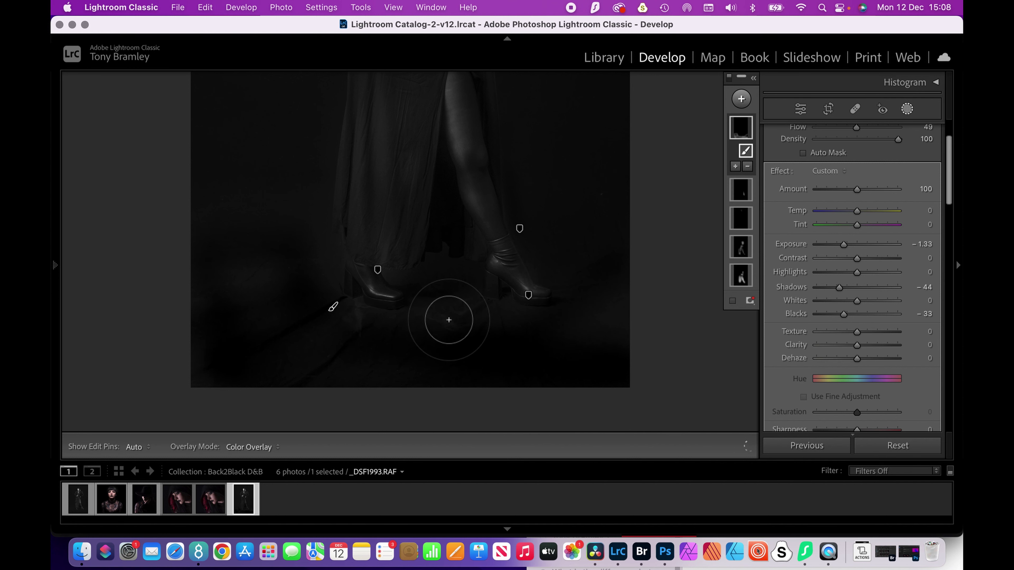
{"action": "left_click_drag", "start_coordinate": [595, 328], "coordinate": [310, 339]}
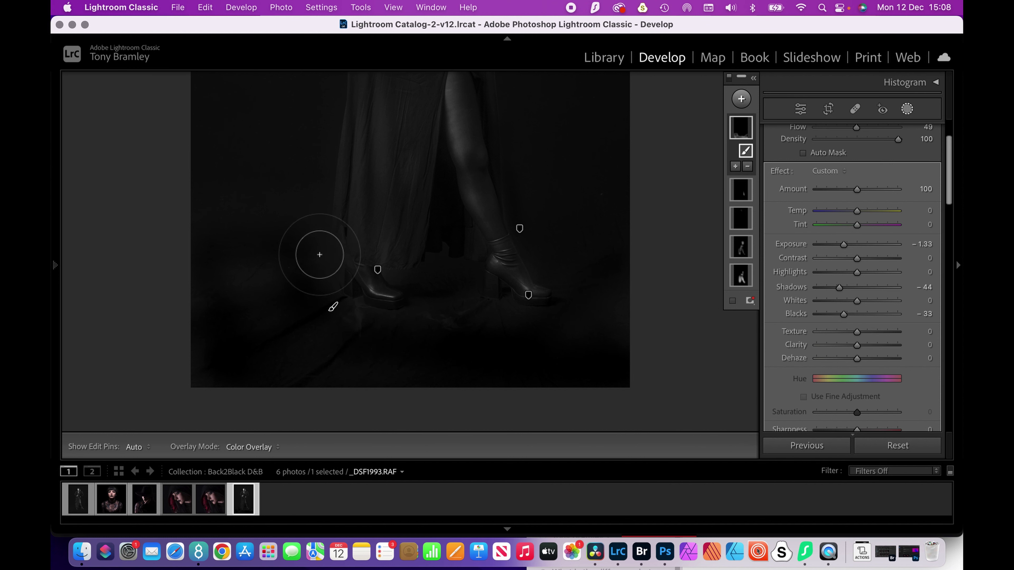
{"action": "left_click", "coordinate": [181, 285]}
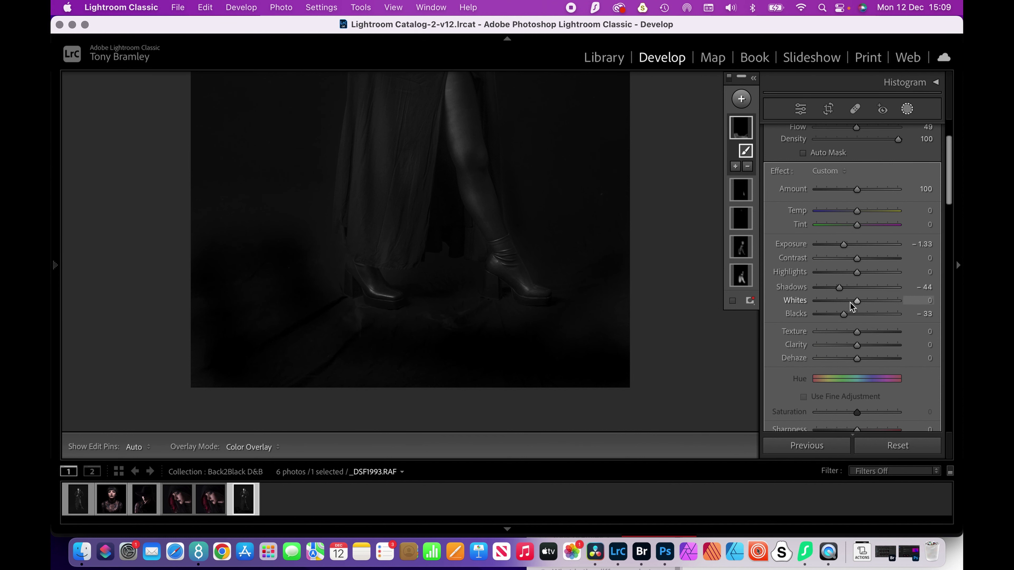
Set the fifth mask's Blacks to -13, Shadows to -100 and Exposure to -2.48
{"action": "double_click", "coordinate": [843, 314]}
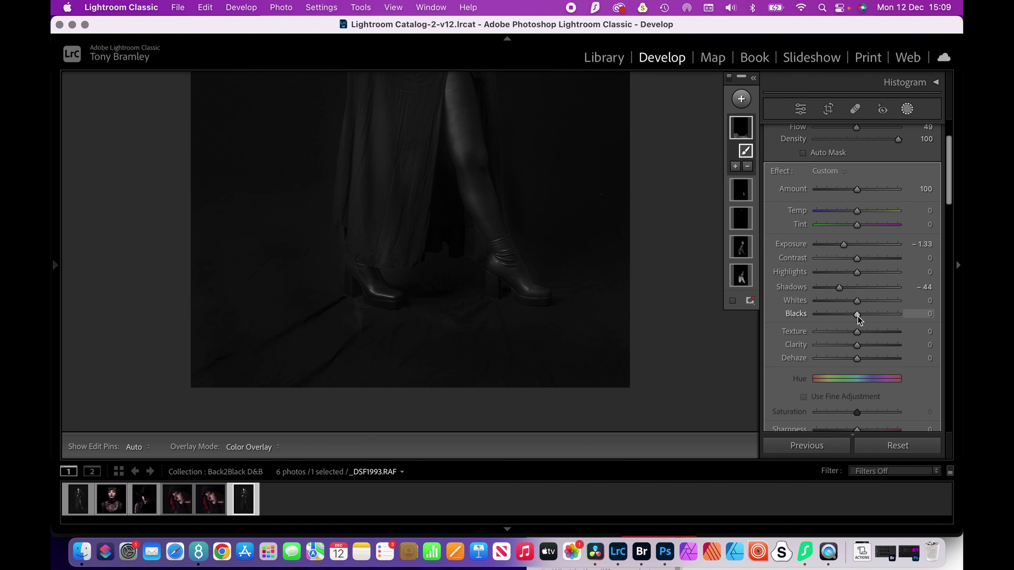
{"action": "mouse_move", "coordinate": [857, 316]}
{"action": "left_mouse_down"}
{"action": "mouse_move", "coordinate": [843, 313]}
{"action": "mouse_move", "coordinate": [852, 314]}
{"action": "left_mouse_up"}
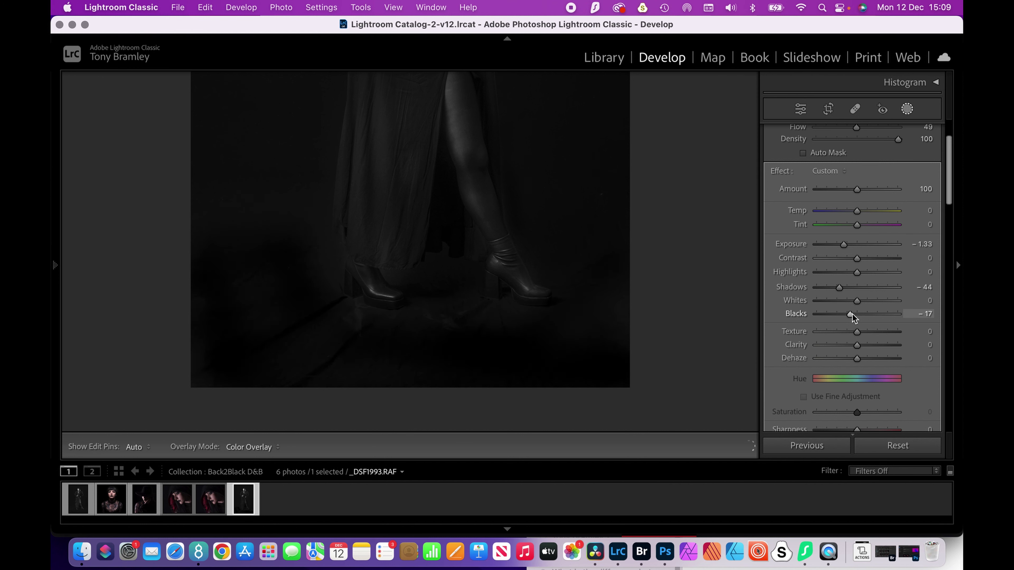
{"action": "double_click", "coordinate": [838, 287]}
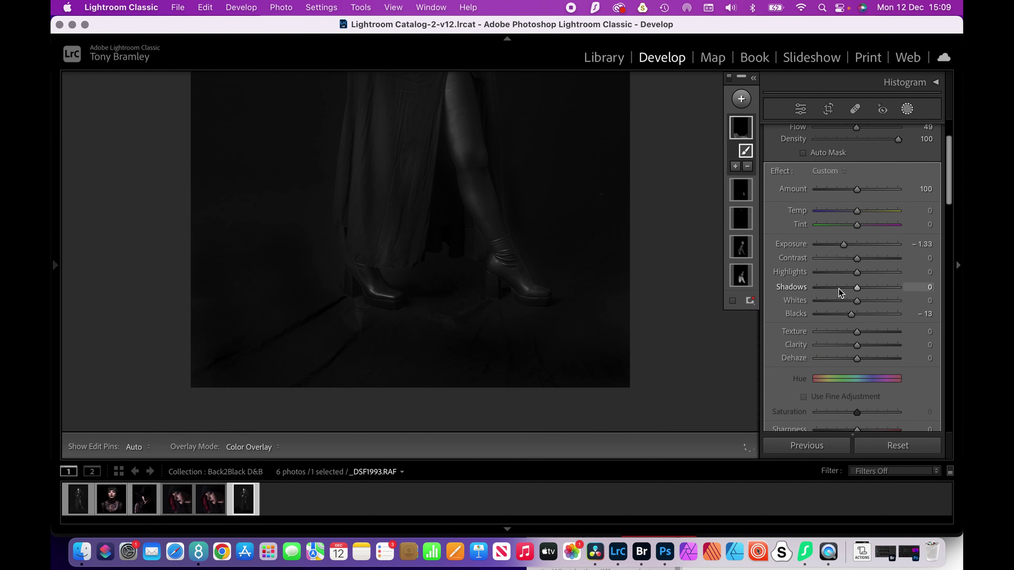
{"action": "left_click_drag", "start_coordinate": [856, 287], "coordinate": [811, 288]}
{"action": "double_click", "coordinate": [843, 244]}
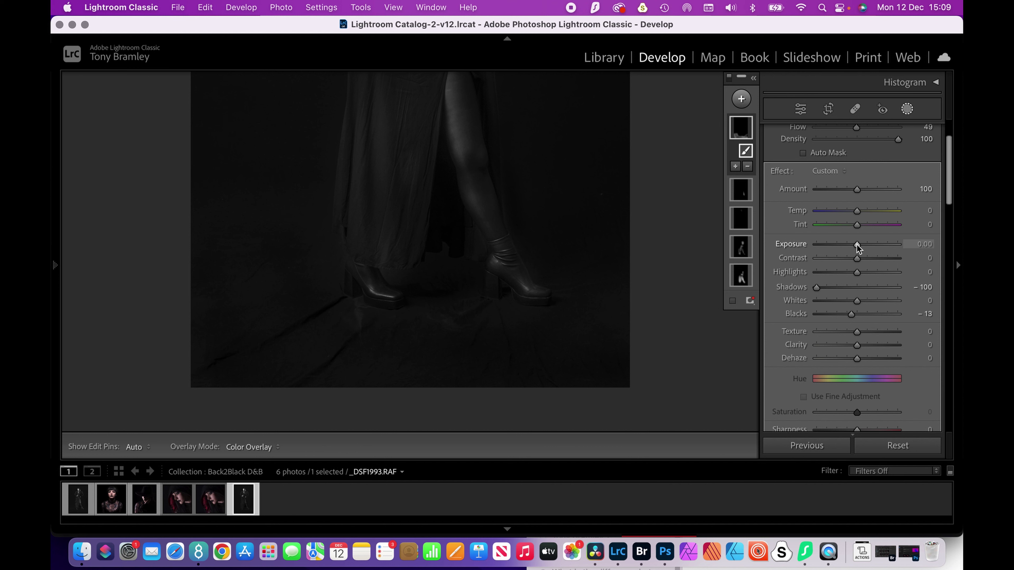
{"action": "left_click_drag", "start_coordinate": [857, 248], "coordinate": [832, 246]}
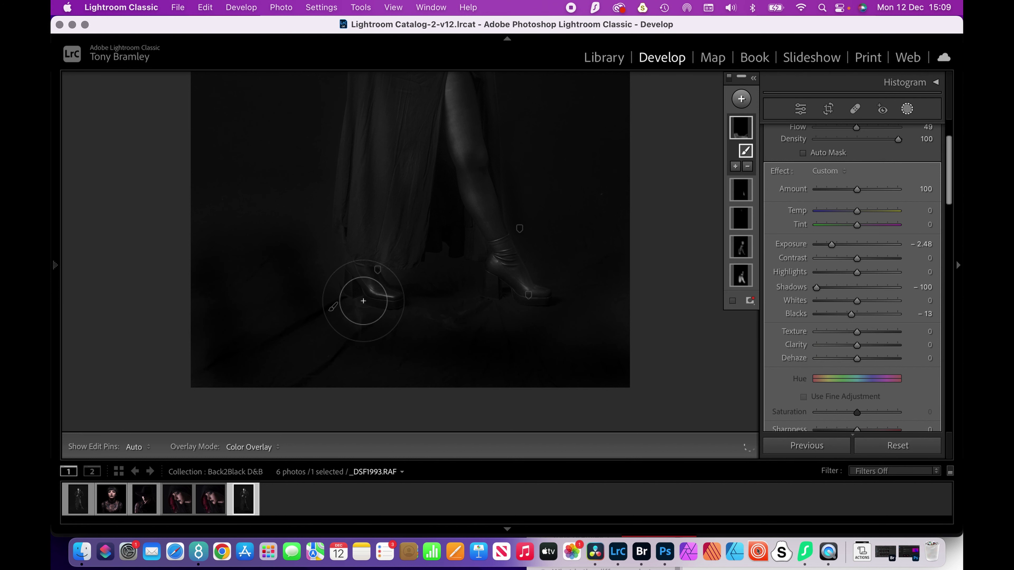
Add a sixth brush mask with Exposure -0.91 and shrink the brush for work around the boots
{"action": "key", "text": "z"}
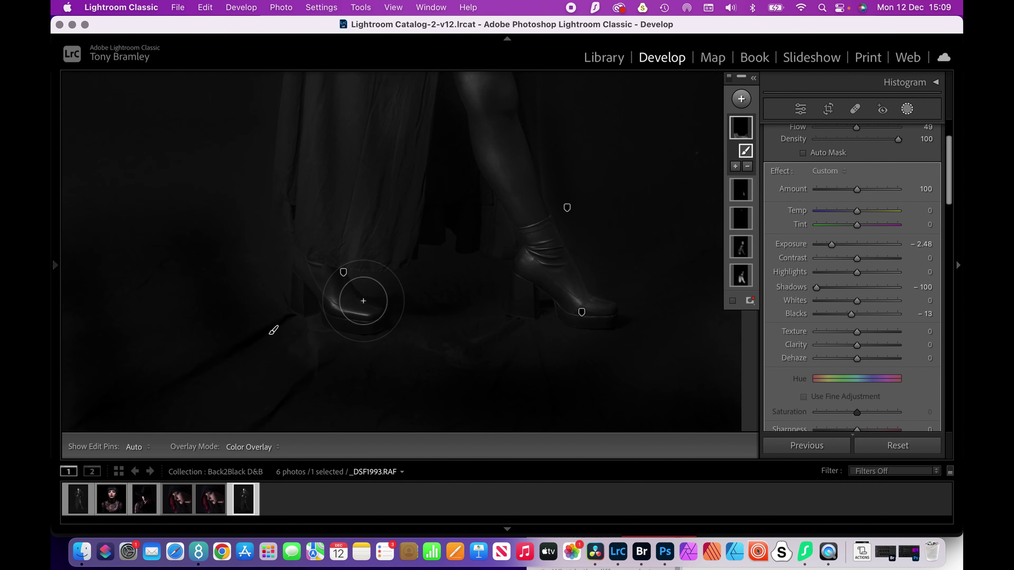
{"action": "scroll", "coordinate": [473, 352], "scroll_direction": "left", "scroll_amount": 5}
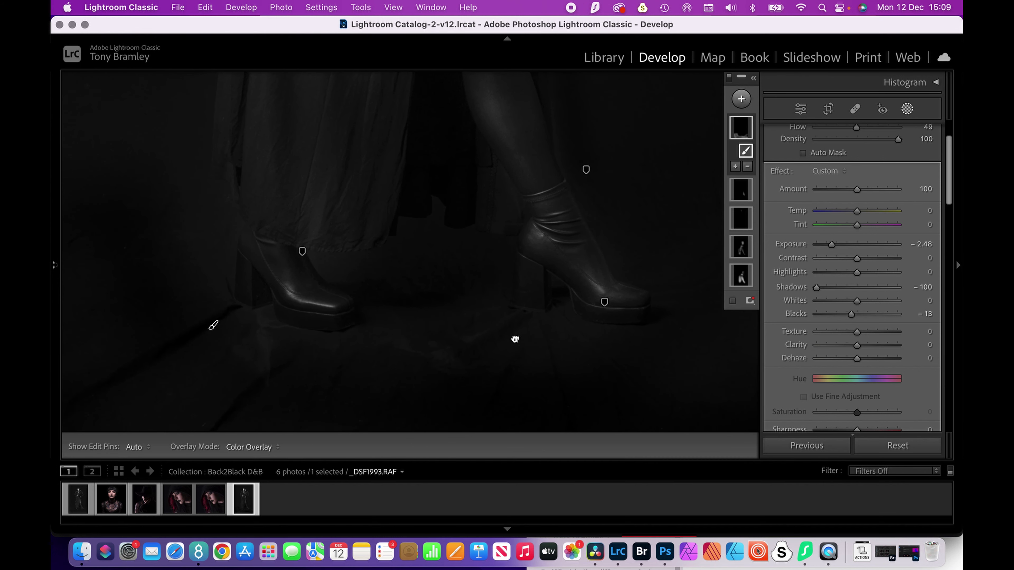
{"action": "left_click", "coordinate": [741, 100]}
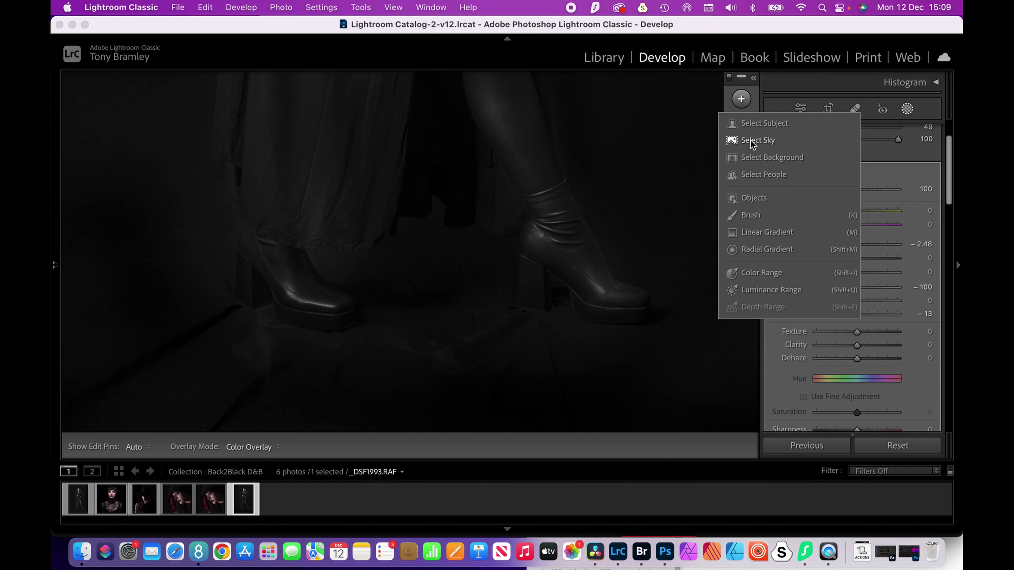
{"action": "left_click", "coordinate": [735, 216]}
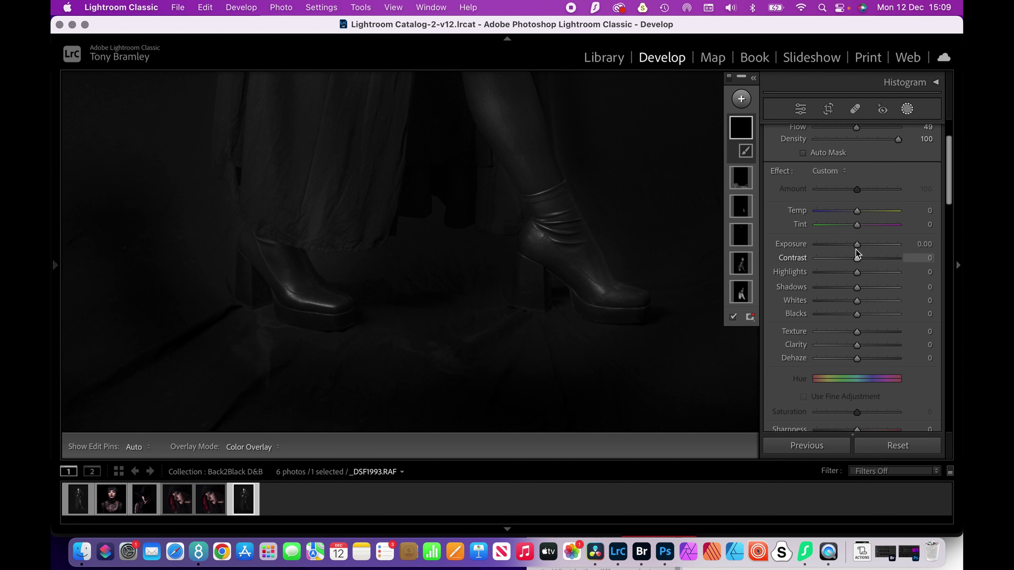
{"action": "left_click_drag", "start_coordinate": [856, 244], "coordinate": [846, 246]}
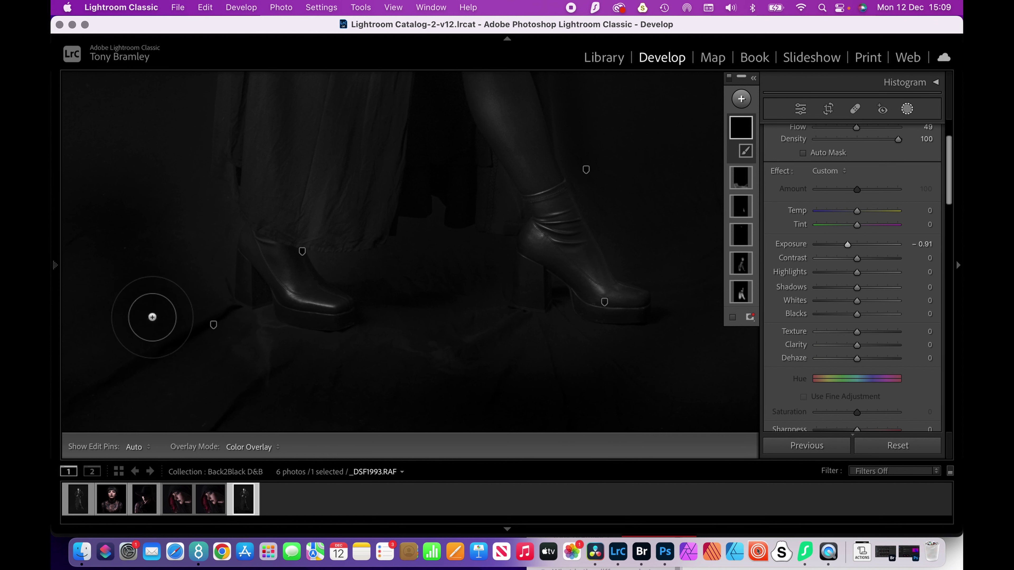
{"action": "scroll", "coordinate": [252, 354], "scroll_direction": "down", "scroll_amount": 5}
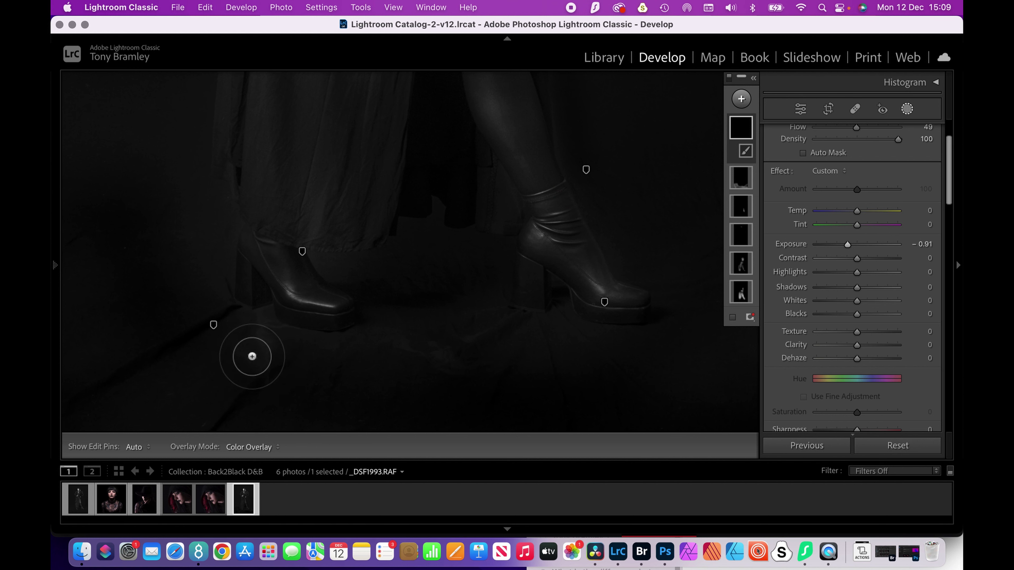
Paint the sixth mask over the floor beside the rear boot's sole and across the gap toward the front boot's heel
{"action": "mouse_move", "coordinate": [258, 319]}
{"action": "left_mouse_down"}
{"action": "mouse_move", "coordinate": [297, 342]}
{"action": "mouse_move", "coordinate": [261, 326]}
{"action": "left_mouse_up"}
{"action": "key", "text": "h"}
{"action": "key", "text": "h"}
{"action": "key", "text": "h"}
{"action": "key", "text": "h"}
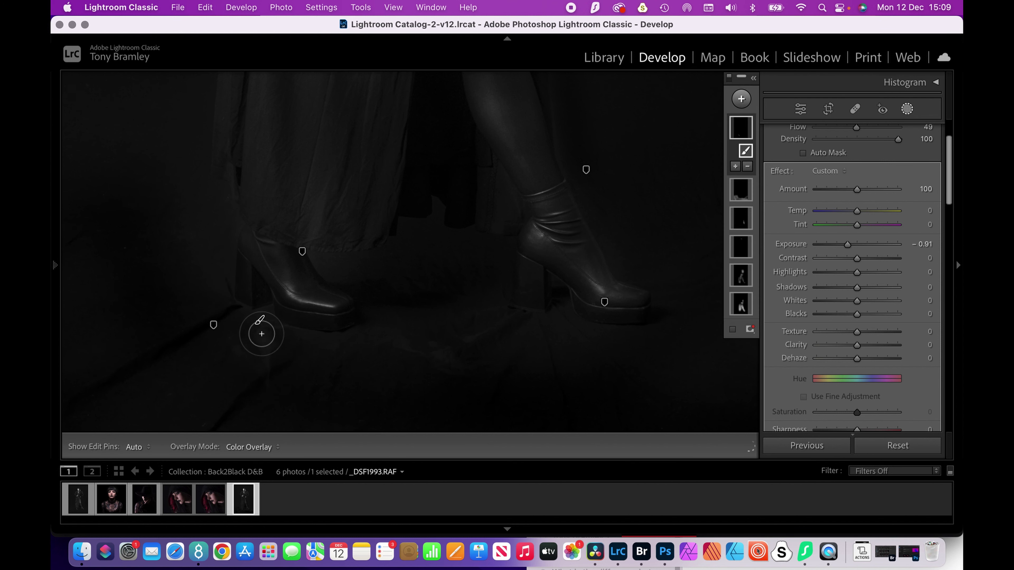
{"action": "key", "text": "h"}
{"action": "key", "text": "h"}
{"action": "key", "text": "h"}
{"action": "key", "text": "h"}
{"action": "key", "text": "h"}
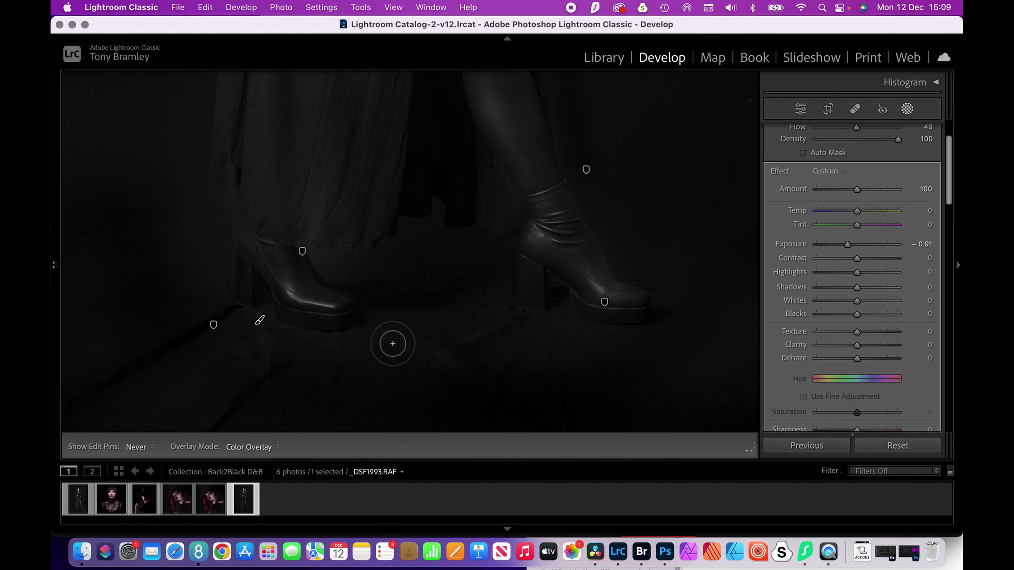
{"action": "key", "text": "h"}
{"action": "key", "text": "h"}
{"action": "key", "text": "h"}
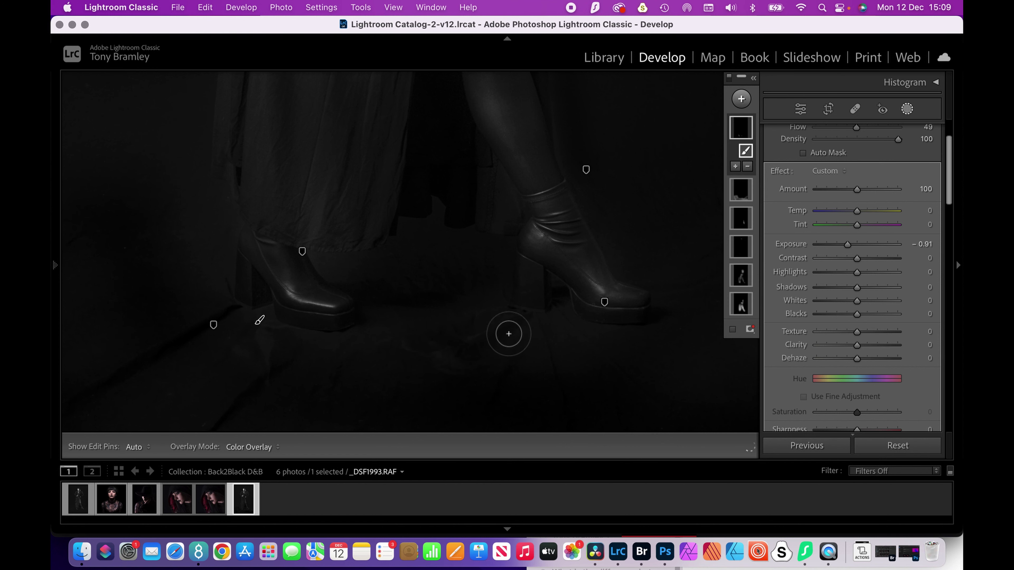
Brush the sixth mask over the lighter floor patches in front of both boots and back below the rear boot
{"action": "key", "text": "h"}
{"action": "key", "text": "h"}
{"action": "key", "text": "h"}
{"action": "key", "text": "h"}
{"action": "key", "text": "h"}
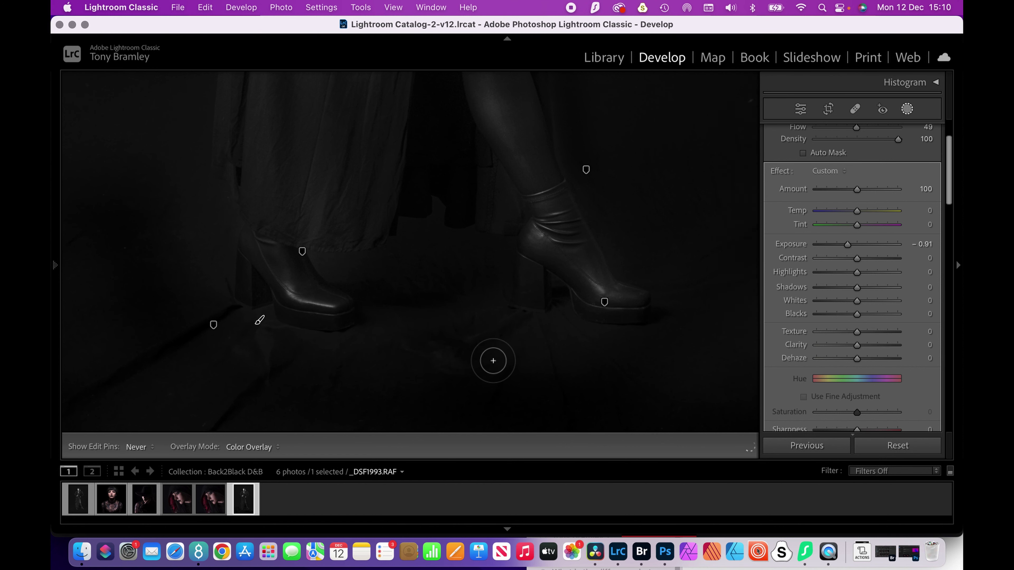
{"action": "key", "text": "h"}
{"action": "key", "text": "h"}
{"action": "key", "text": "h"}
{"action": "key", "text": "h"}
{"action": "key", "text": "h"}
{"action": "key", "text": "h"}
{"action": "key", "text": "h"}
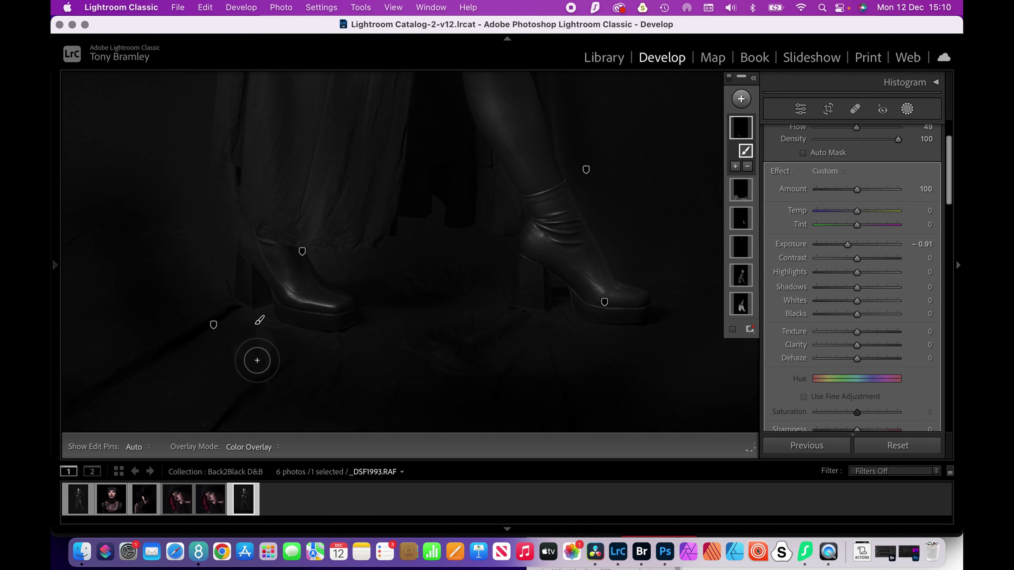
Set the sixth mask's Exposure to -1.61 and paint the floor at the rear boot's heel
{"action": "key", "text": "h"}
{"action": "key", "text": "h"}
{"action": "key", "text": "h"}
{"action": "key", "text": "h"}
{"action": "key", "text": "h"}
{"action": "key", "text": "h"}
{"action": "key", "text": "h"}
{"action": "key", "text": "h"}
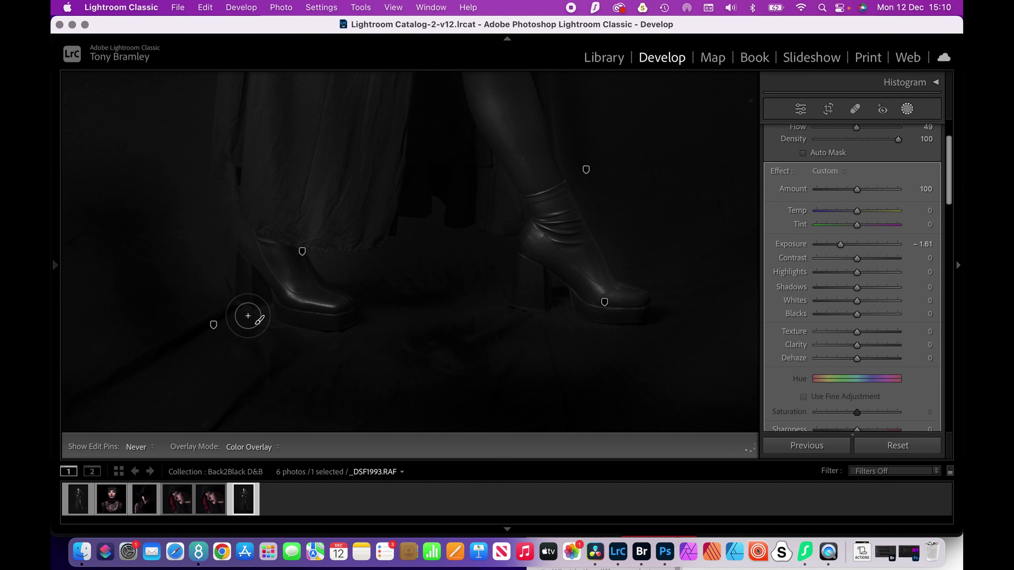
Brush the sixth mask over the backdrop to the left of the rear boot and dress hem
{"action": "key", "text": "h"}
{"action": "key", "text": "h"}
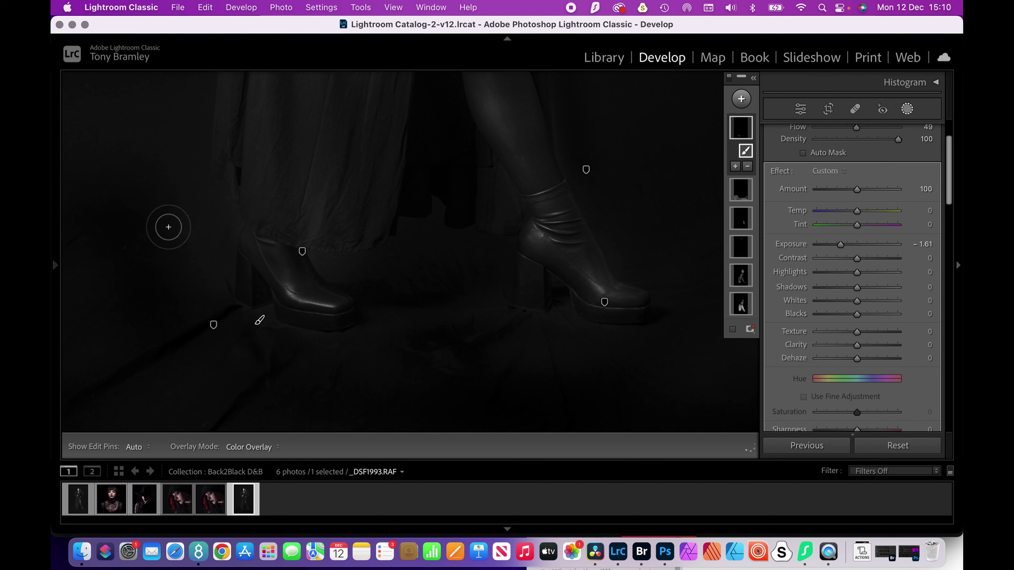
{"action": "key", "text": "h"}
{"action": "key", "text": "h"}
{"action": "key", "text": "h"}
{"action": "key", "text": "h"}
Enlarge the brush to size 12 and paint the sixth mask over the floor just below the rear boot
{"action": "scroll", "coordinate": [854, 132], "scroll_direction": "up", "scroll_amount": 3}
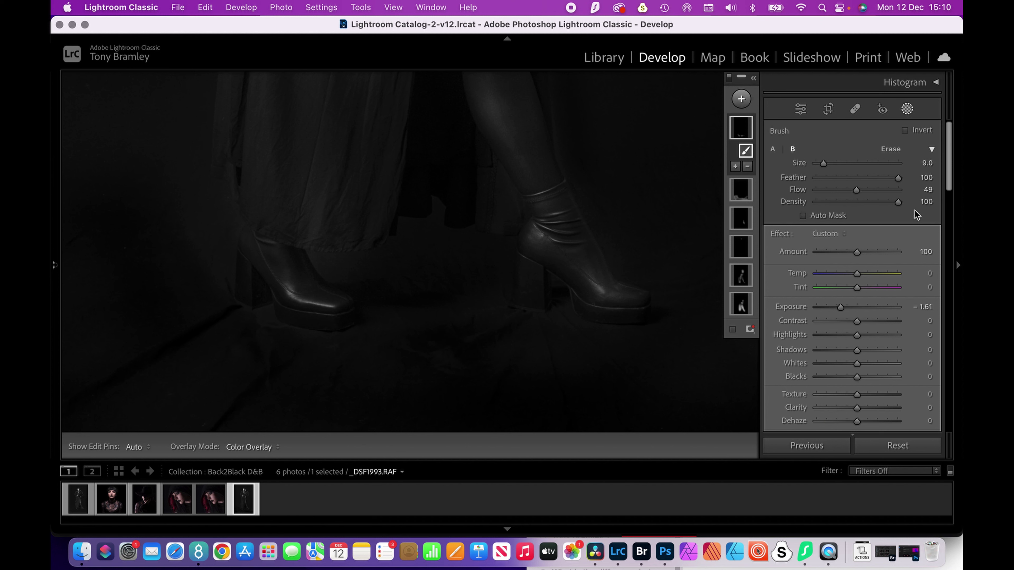
{"action": "key", "text": "h"}
{"action": "key", "text": "h"}
{"action": "key", "text": "h"}
{"action": "key", "text": "h"}
{"action": "scroll", "coordinate": [326, 344], "scroll_direction": "up", "scroll_amount": 3}
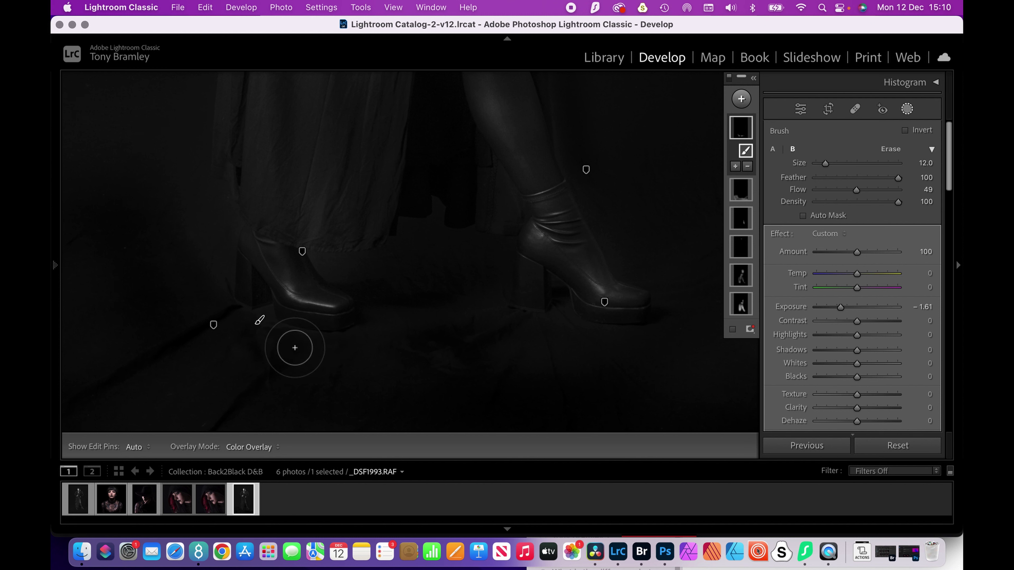
{"action": "left_click_drag", "start_coordinate": [285, 346], "coordinate": [326, 346]}
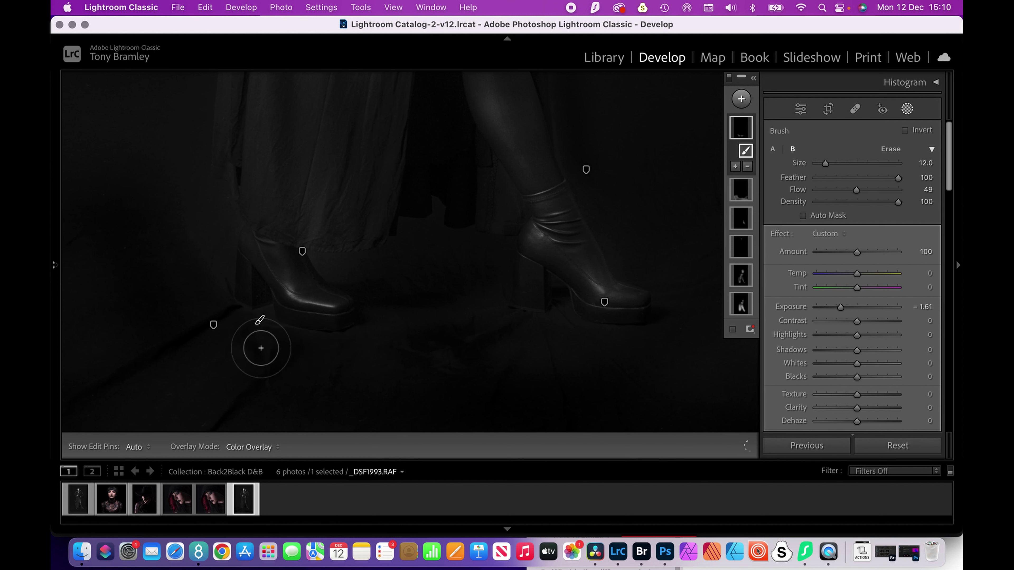
Paint the sixth mask with the larger brush over the backdrop to the left of the dress
{"action": "key", "text": "h"}
{"action": "key", "text": "h"}
{"action": "key", "text": "h"}
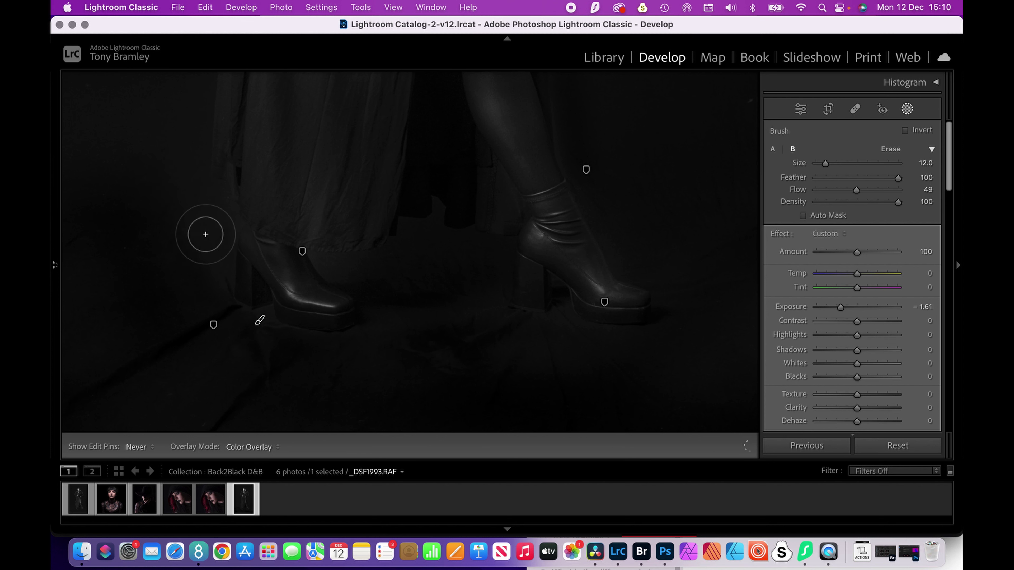
{"action": "key", "text": "h"}
{"action": "key", "text": "h"}
{"action": "key", "text": "h"}
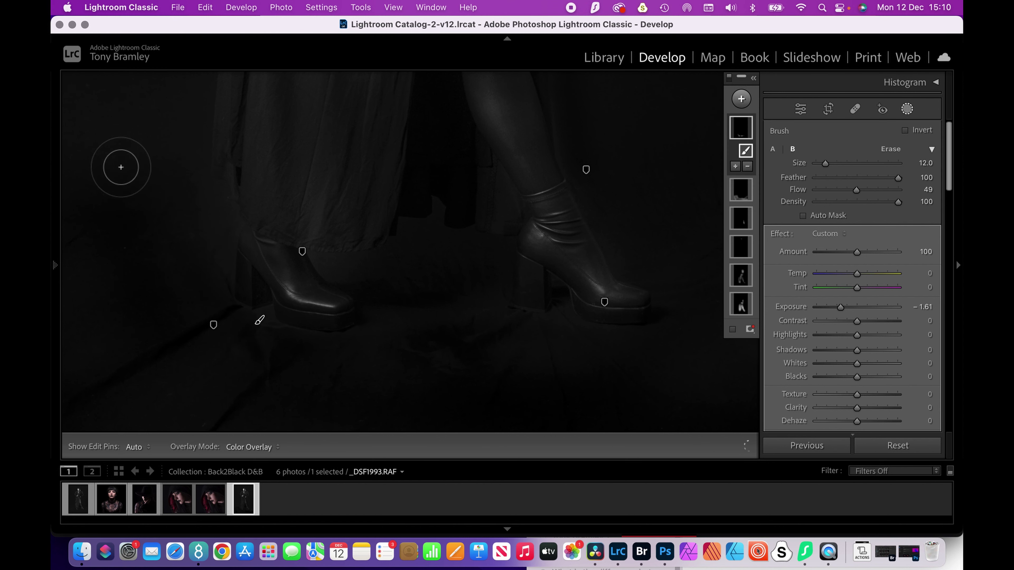
Brush the sixth mask over the floor by the front boot's heel and back toward the rear boot's sole
{"action": "key", "text": "h"}
{"action": "key", "text": "h"}
{"action": "key", "text": "h"}
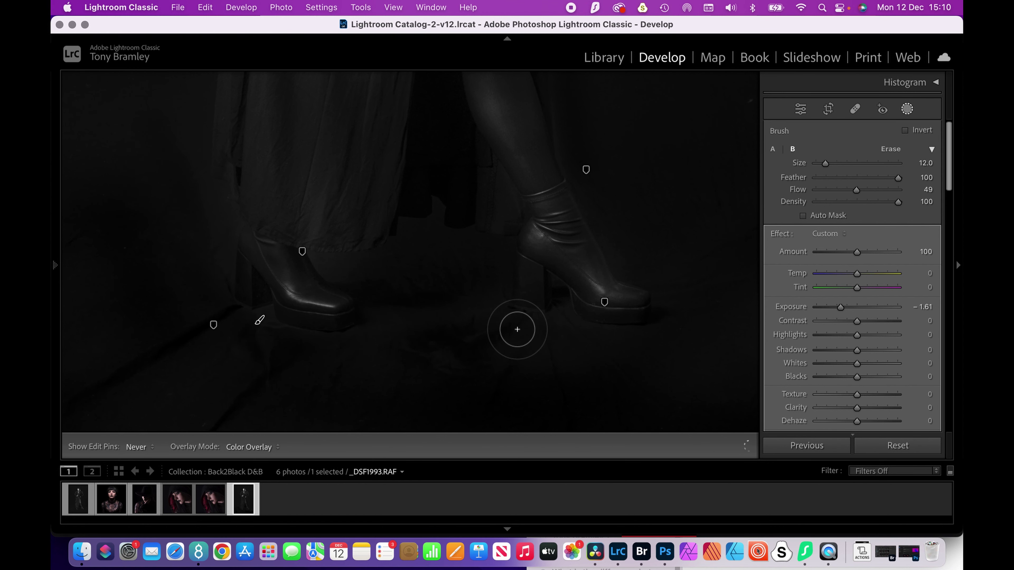
{"action": "key", "text": "h"}
{"action": "key", "text": "h"}
{"action": "key", "text": "h"}
{"action": "key", "text": "h"}
{"action": "key", "text": "h"}
{"action": "key", "text": "h"}
{"action": "key", "text": "h"}
{"action": "key", "text": "h"}
{"action": "key", "text": "h"}
{"action": "key", "text": "h"}
{"action": "key", "text": "h"}
{"action": "key", "text": "h"}
{"action": "key", "text": "h"}
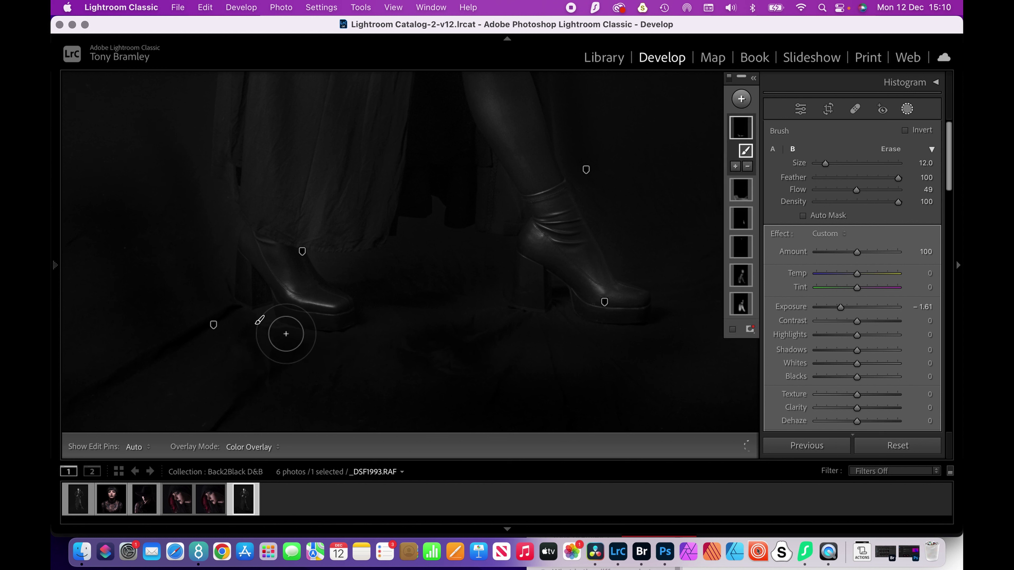
Reduce the brush to size 6 and paint the sixth mask close around the rear boot's heel and the adjoining floor
{"action": "key", "text": "h"}
{"action": "key", "text": "h"}
{"action": "scroll", "coordinate": [285, 334], "scroll_direction": "down", "scroll_amount": 3}
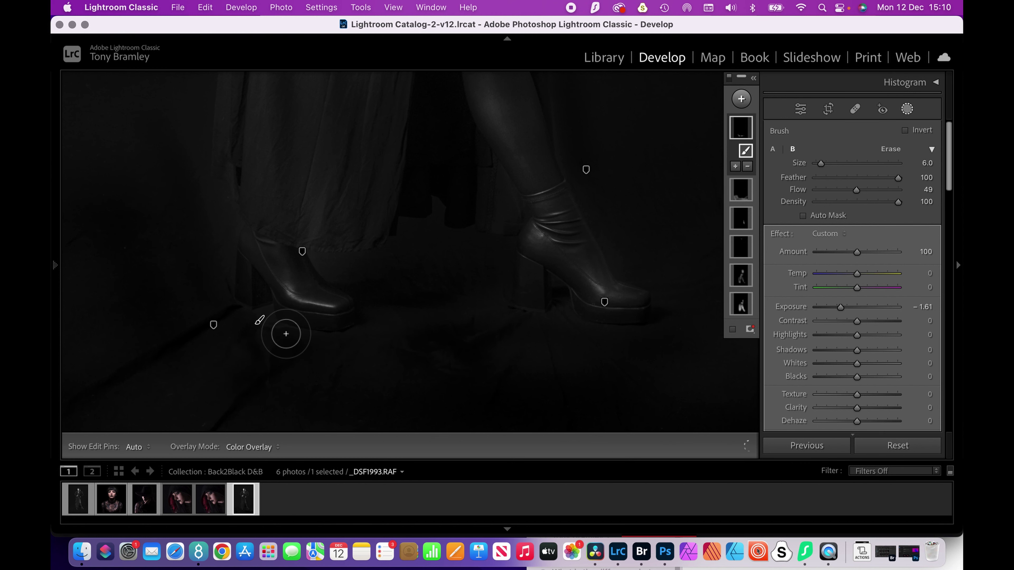
{"action": "scroll", "coordinate": [285, 333], "scroll_direction": "down", "scroll_amount": 1}
{"action": "left_click", "coordinate": [285, 334]}
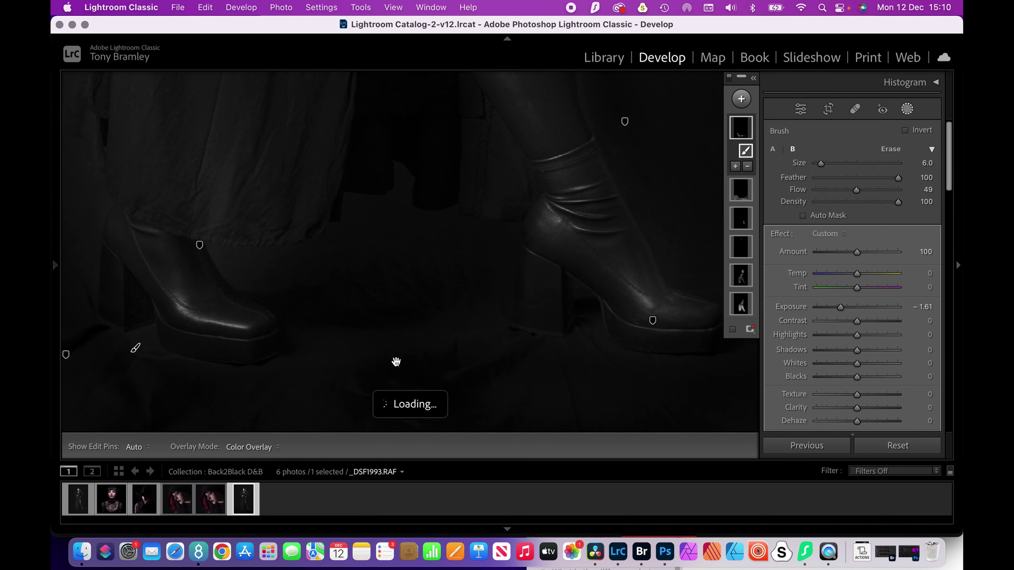
{"action": "left_click_drag", "start_coordinate": [396, 361], "coordinate": [606, 321]}
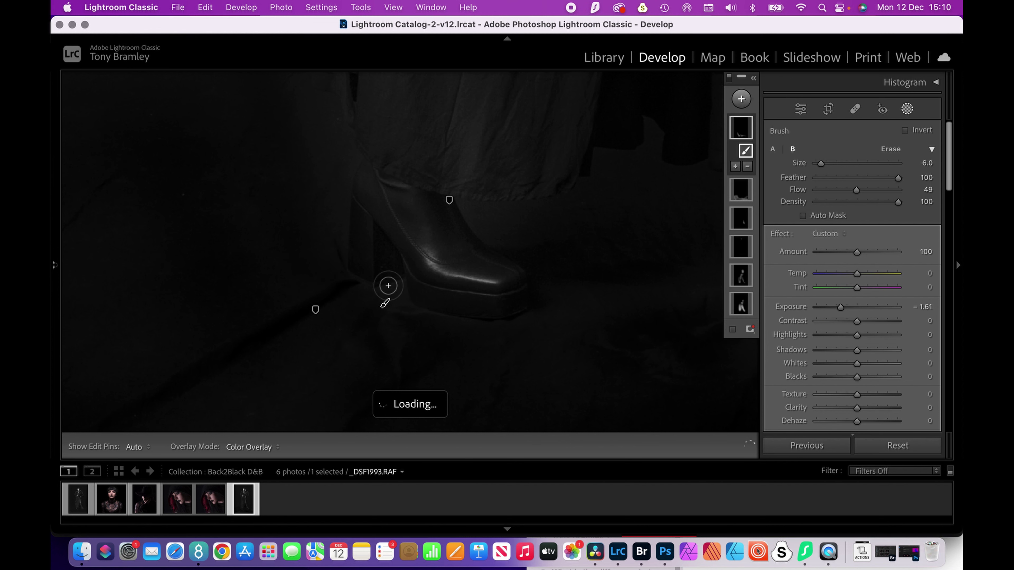
{"action": "key", "text": "h"}
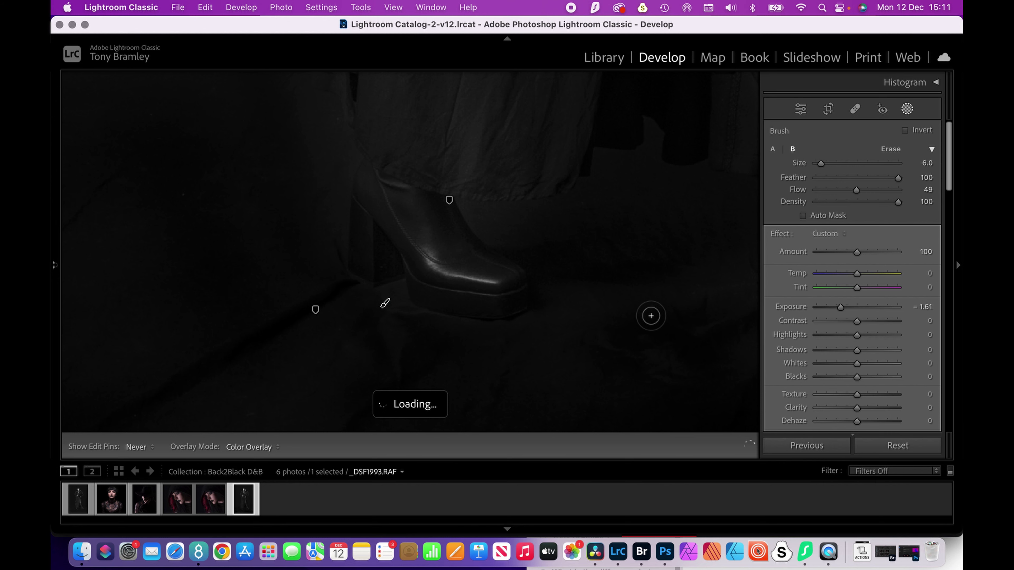
{"action": "key", "text": "h"}
Add a seventh brush mask for the upper body with brush size 11, Exposure -1.12 and Highlights -61
{"action": "key", "text": "z"}
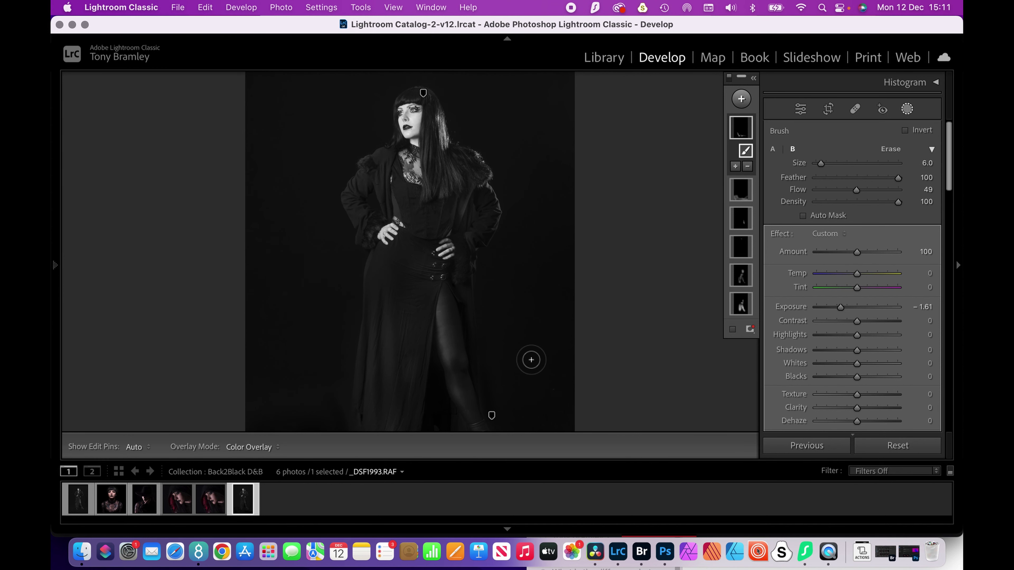
{"action": "key", "text": "super+equal"}
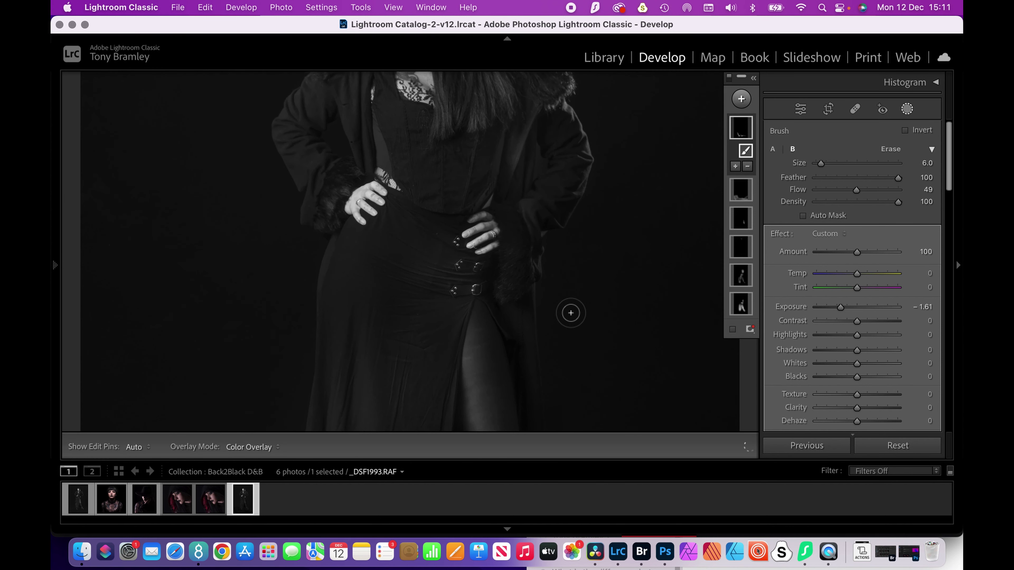
{"action": "left_click_drag", "start_coordinate": [555, 259], "coordinate": [587, 373]}
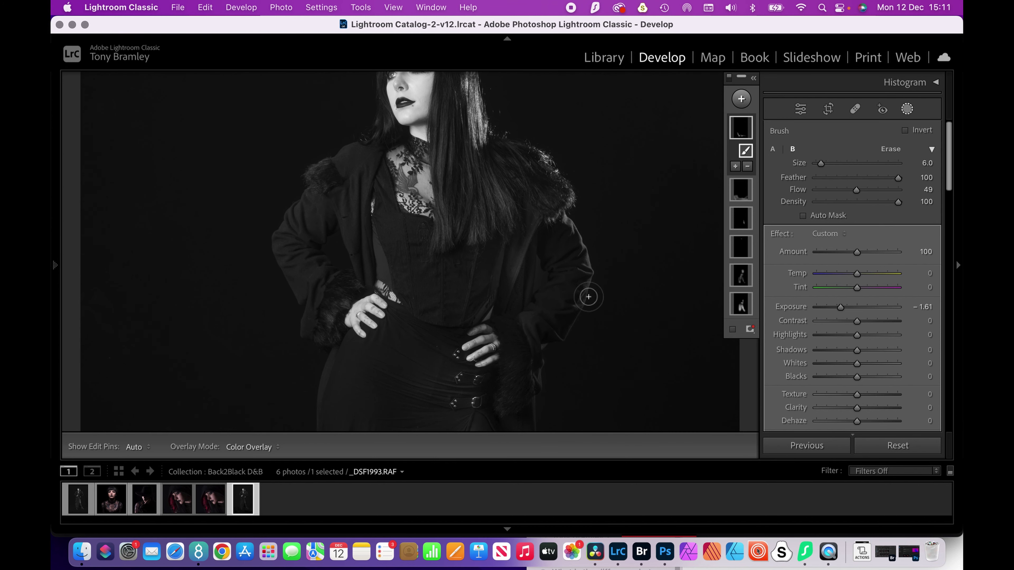
{"action": "left_click_drag", "start_coordinate": [566, 278], "coordinate": [602, 317]}
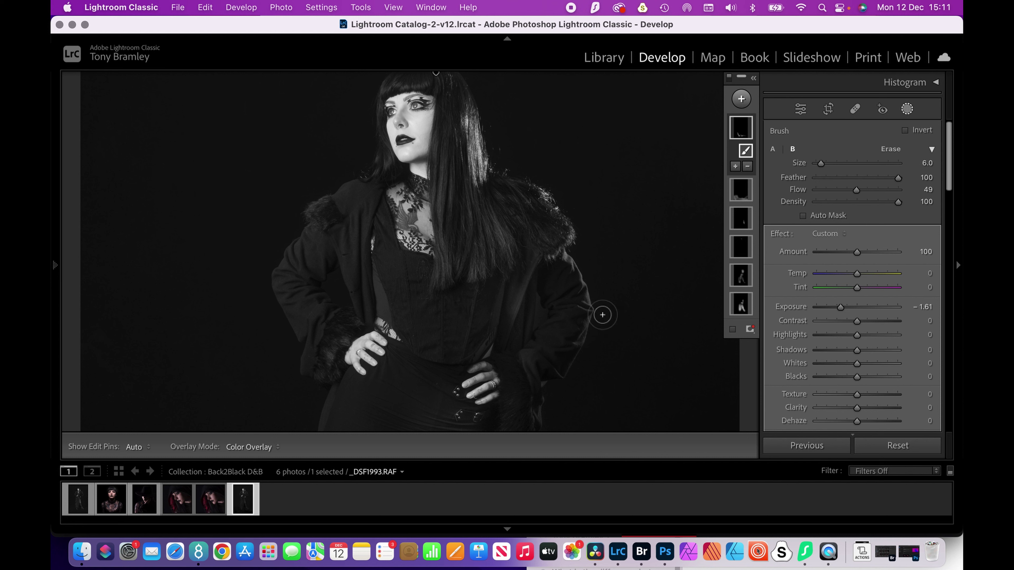
{"action": "left_click", "coordinate": [741, 100]}
{"action": "left_click", "coordinate": [751, 216]}
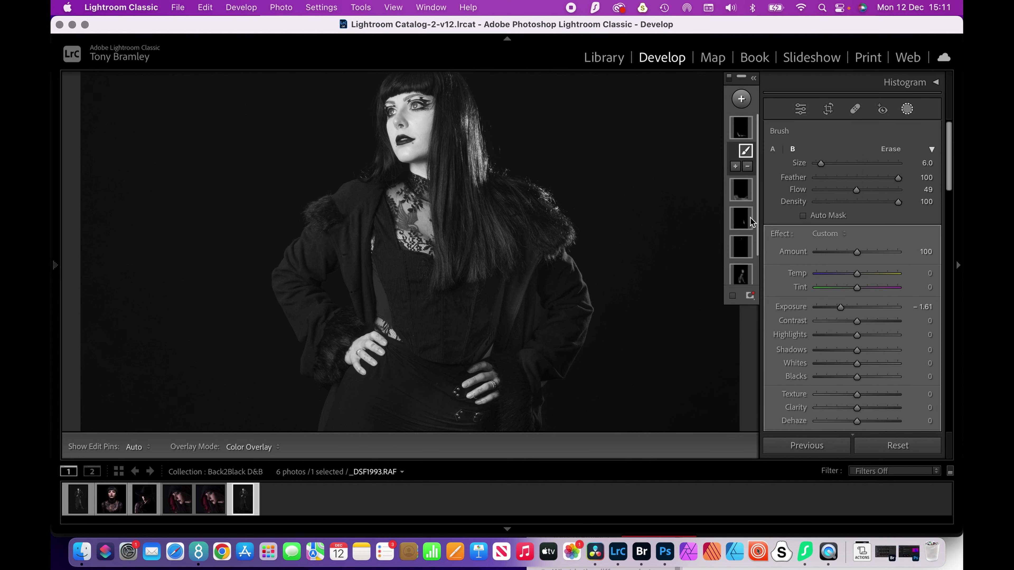
{"action": "left_click_drag", "start_coordinate": [857, 307], "coordinate": [850, 306]}
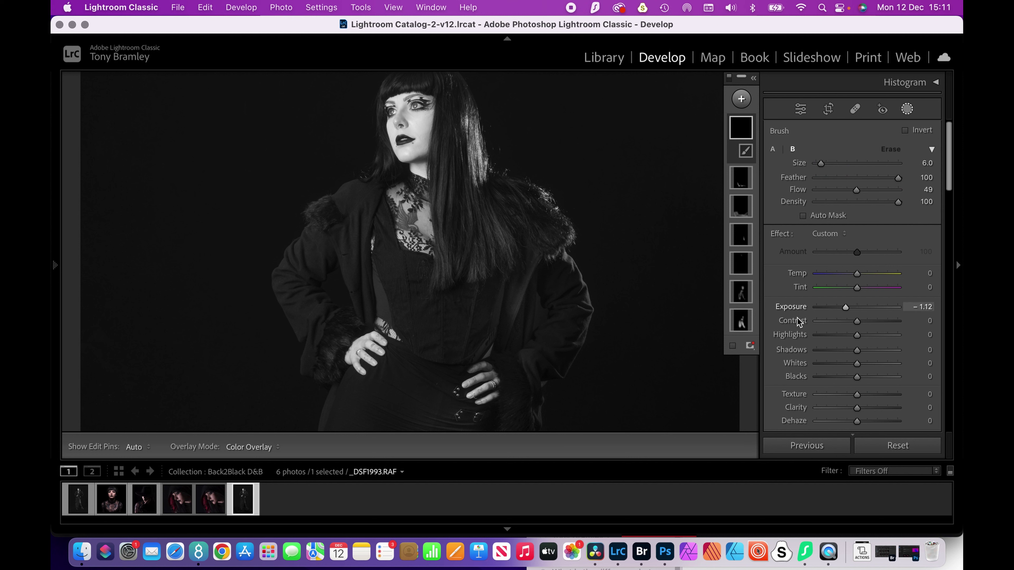
{"action": "scroll", "coordinate": [353, 349], "scroll_direction": "up", "scroll_amount": 4}
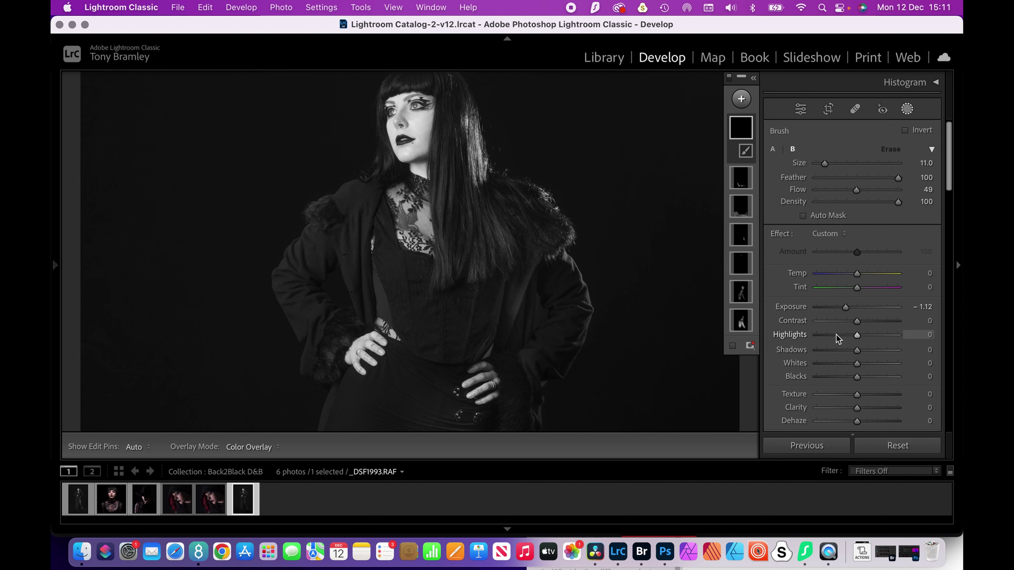
{"action": "left_click_drag", "start_coordinate": [836, 334], "coordinate": [832, 335]}
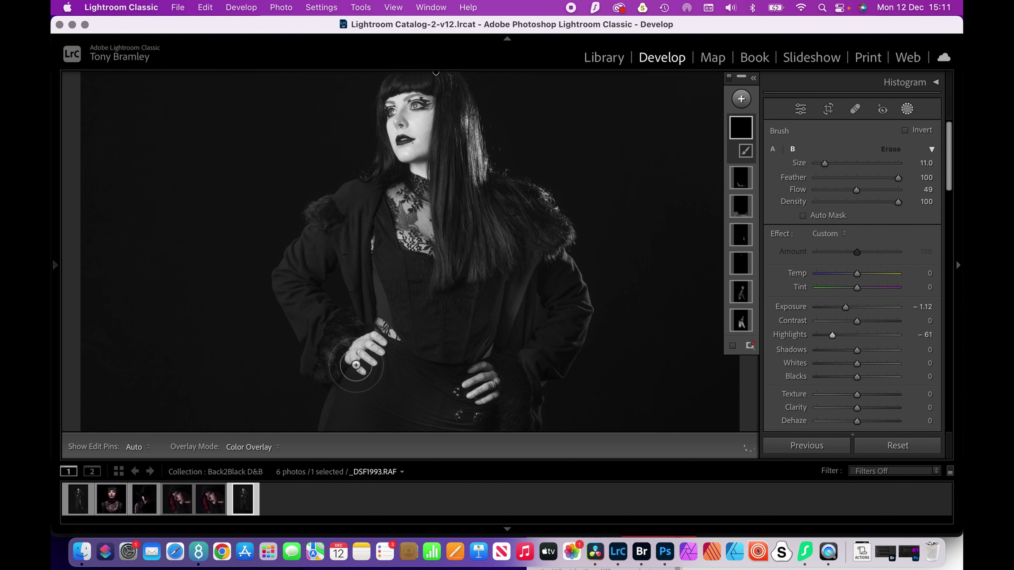
Paint the seventh mask over the bright hand on the left hip and the opposite coat sleeve, then undo the last stroke
{"action": "mouse_move", "coordinate": [361, 347]}
{"action": "left_mouse_down"}
{"action": "mouse_move", "coordinate": [383, 337]}
{"action": "mouse_move", "coordinate": [344, 365]}
{"action": "mouse_move", "coordinate": [358, 375]}
{"action": "mouse_move", "coordinate": [382, 338]}
{"action": "mouse_move", "coordinate": [359, 351]}
{"action": "left_mouse_up"}
{"action": "key", "text": "h"}
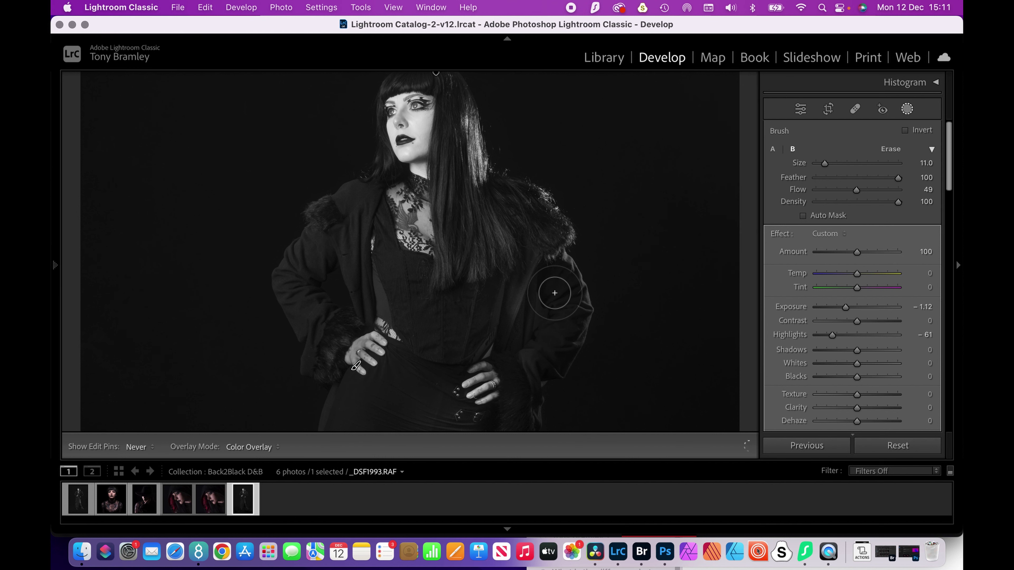
{"action": "key", "text": "h"}
{"action": "key", "text": "h"}
{"action": "key", "text": "h"}
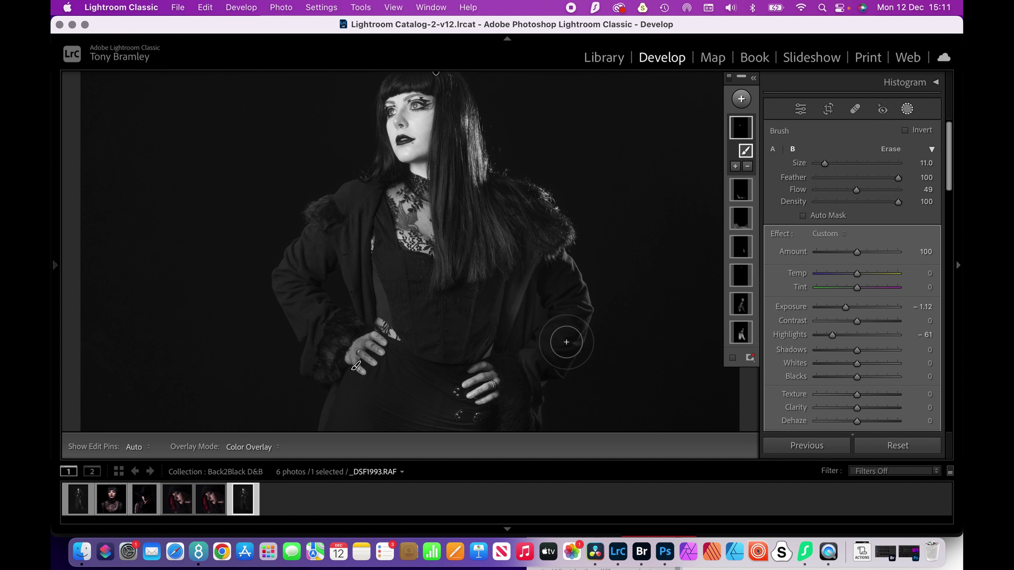
{"action": "key", "text": "super+z"}
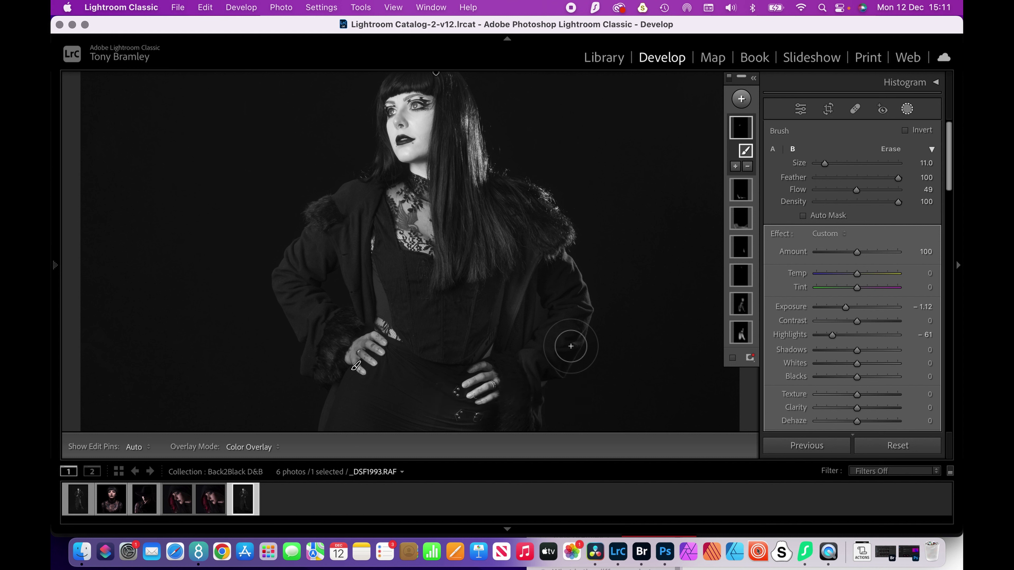
Undo the last stroke of the seventh mask and brush it over the bright fingers of the hand resting on the opposite hip
{"action": "key", "text": "super+z"}
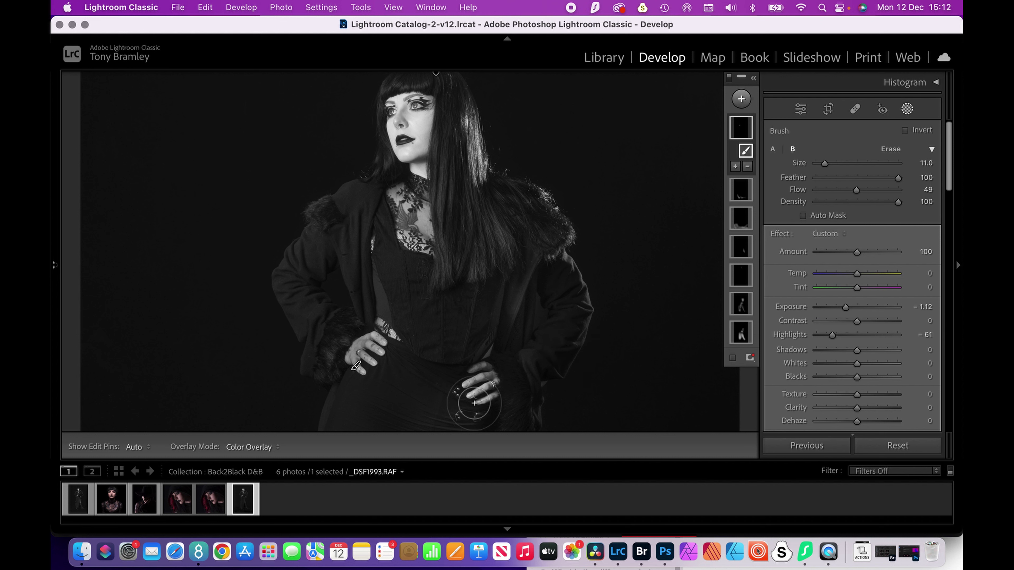
{"action": "key", "text": "h"}
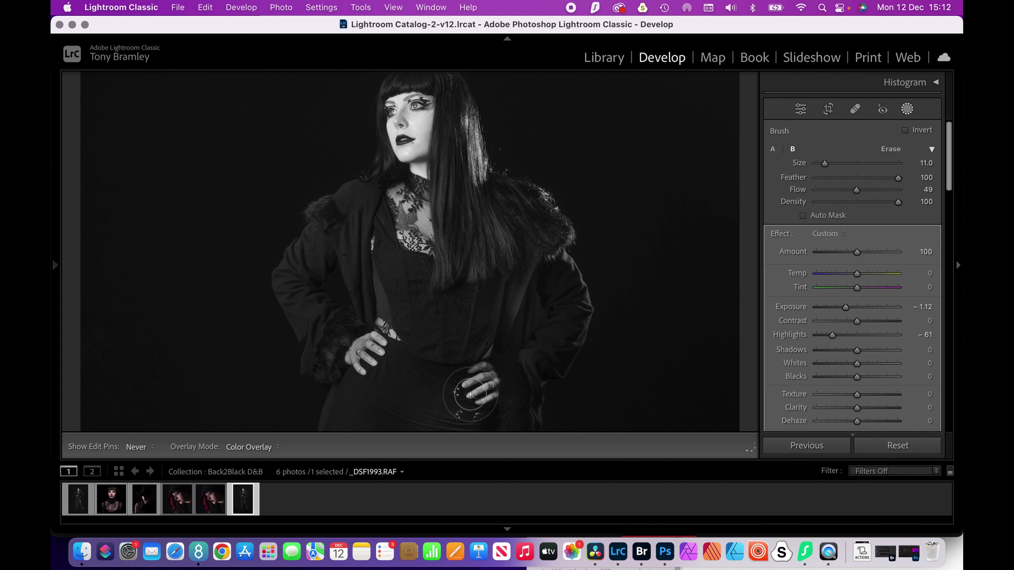
{"action": "key", "text": "h"}
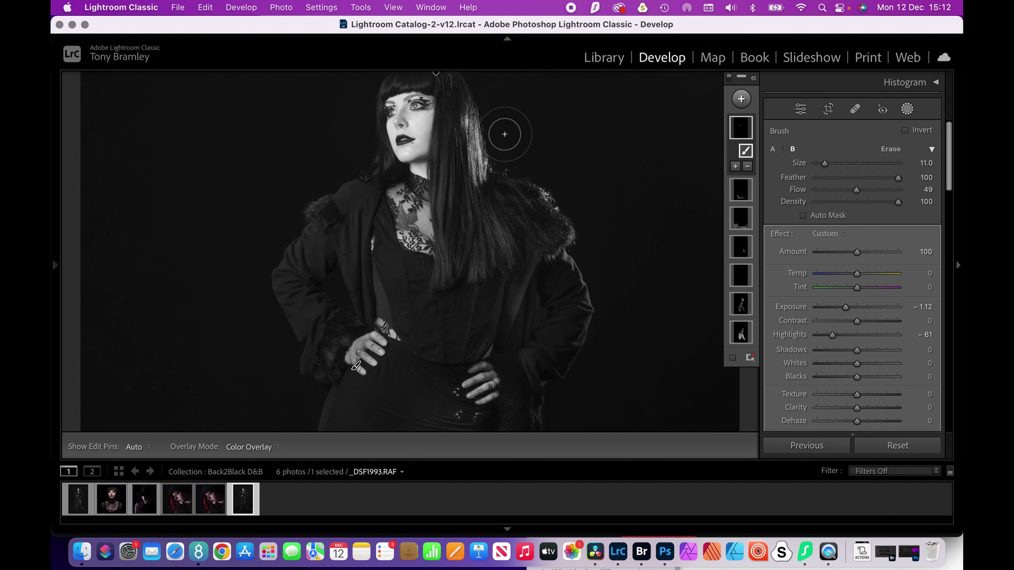
Add an eighth brush mask with Highlights -33 and brush size 17, and paint it over the face
{"action": "left_click", "coordinate": [742, 99]}
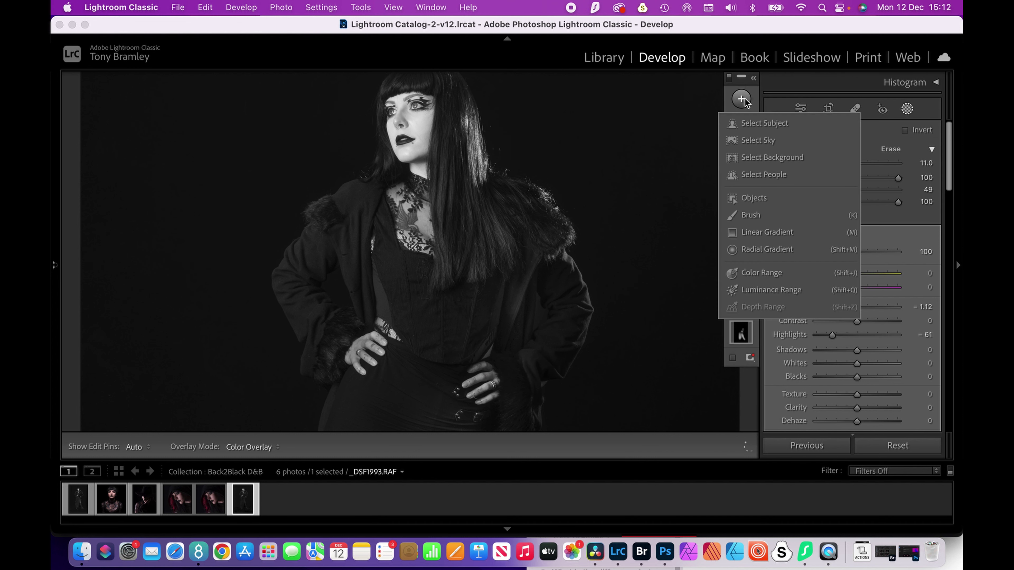
{"action": "left_click", "coordinate": [750, 215]}
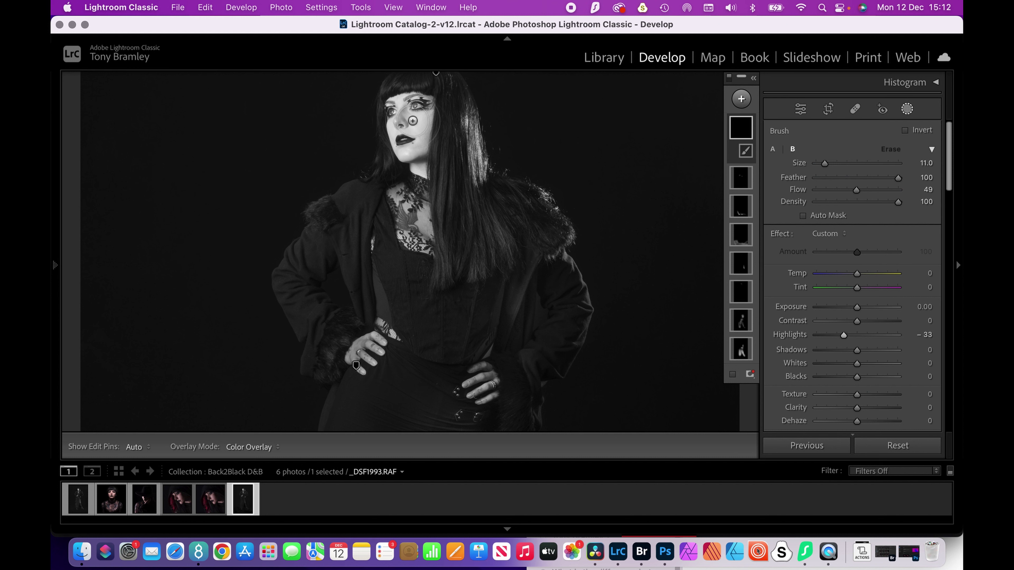
{"action": "scroll", "coordinate": [412, 120], "scroll_direction": "up", "scroll_amount": 6}
{"action": "key", "text": "h"}
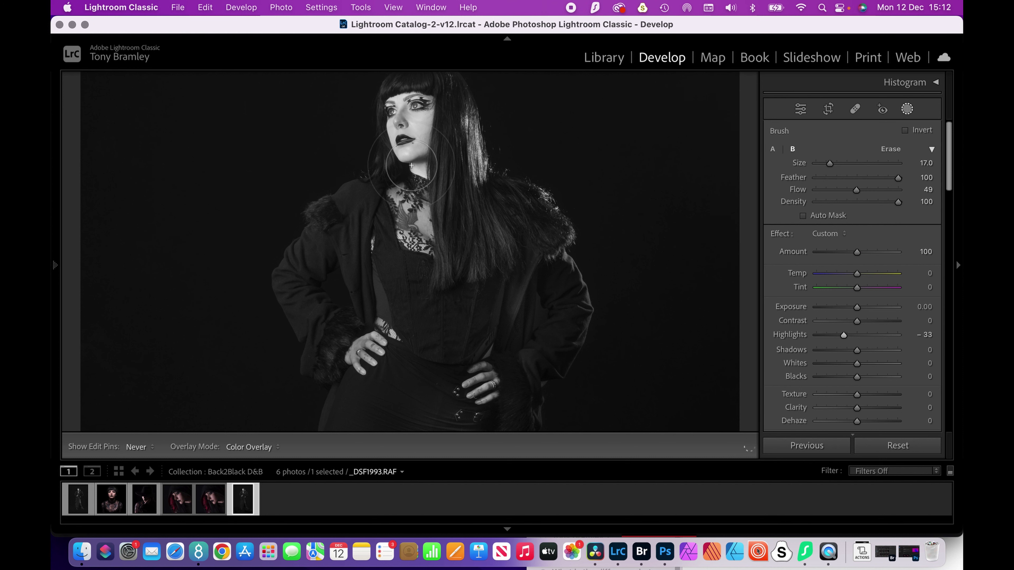
{"action": "key", "text": "h"}
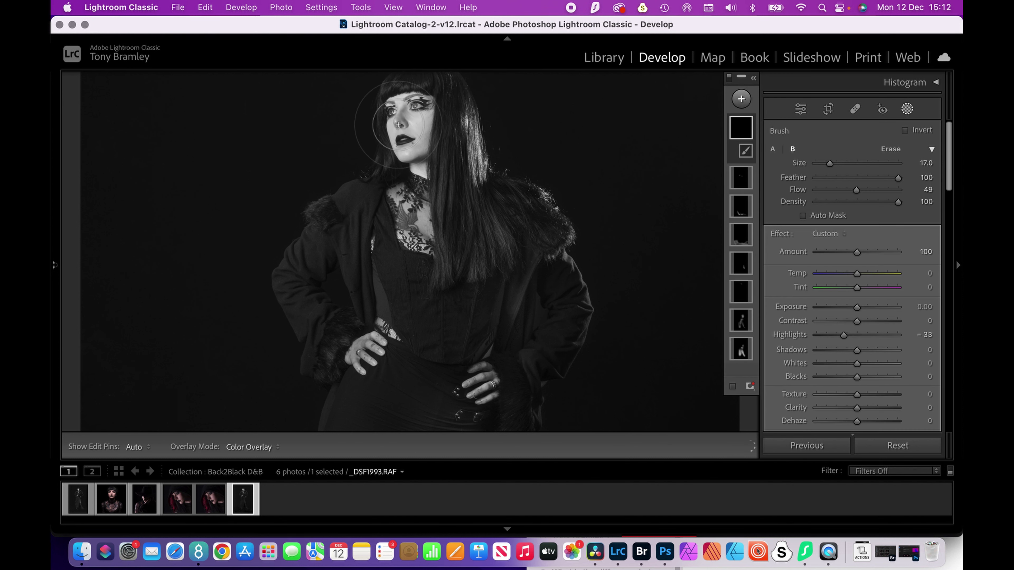
{"action": "key", "text": "h"}
{"action": "key", "text": "h"}
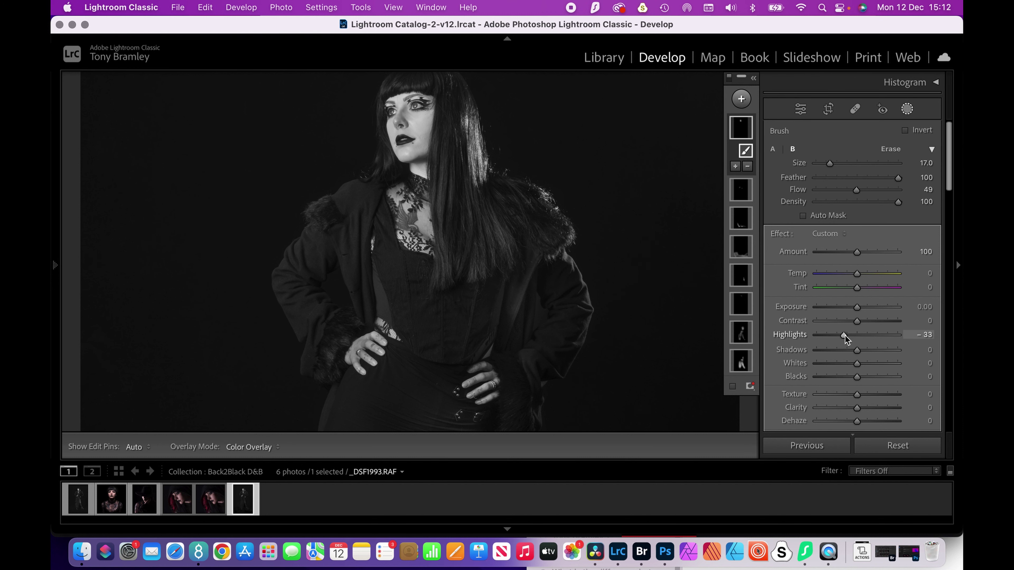
Set the face mask's Highlights to -26 and close masking with the whole photo in view
{"action": "double_click", "coordinate": [844, 335]}
{"action": "mouse_move", "coordinate": [857, 335]}
{"action": "left_mouse_down"}
{"action": "mouse_move", "coordinate": [829, 332]}
{"action": "mouse_move", "coordinate": [846, 335]}
{"action": "left_mouse_up"}
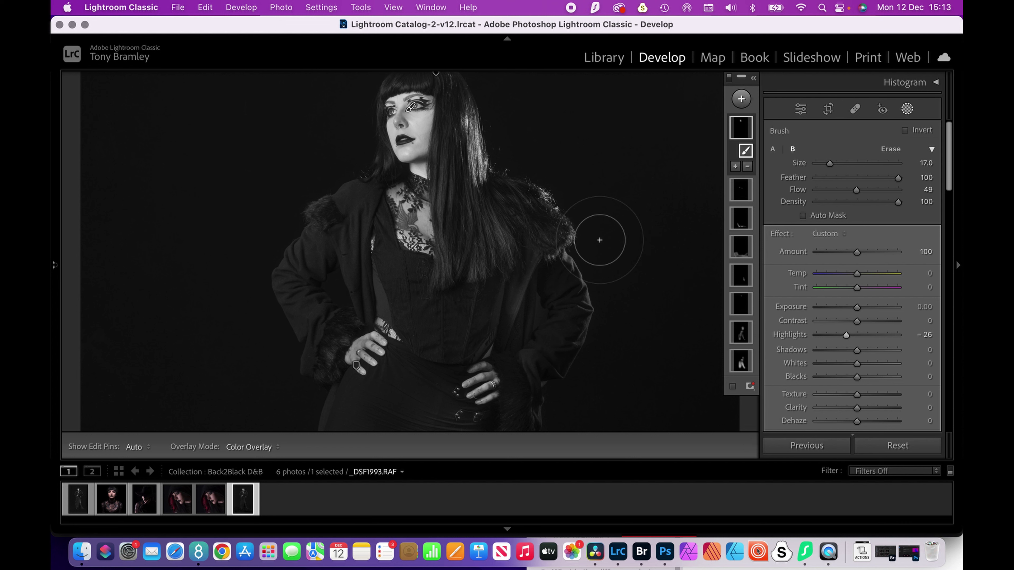
{"action": "key", "text": "z"}
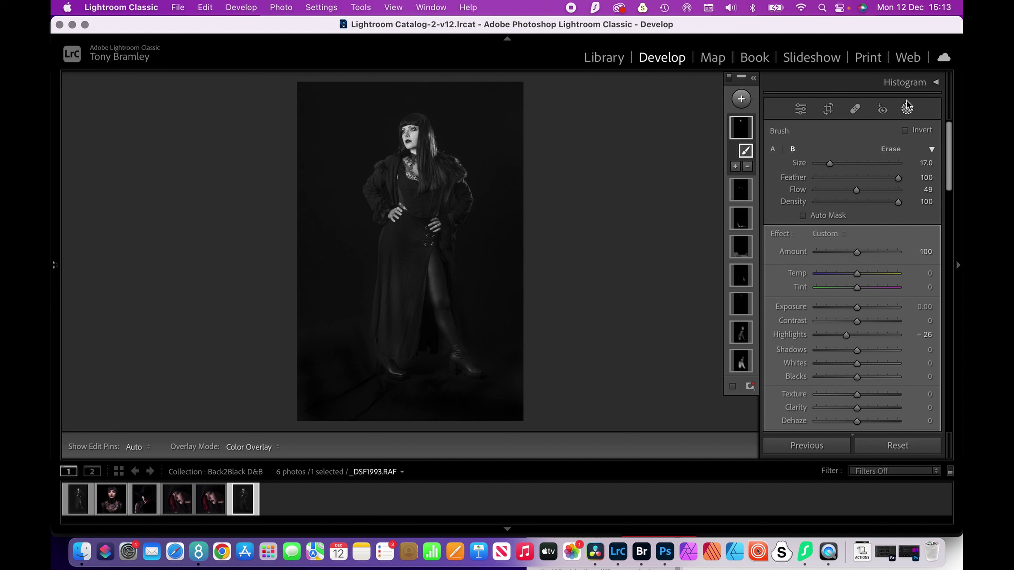
{"action": "left_click", "coordinate": [907, 111]}
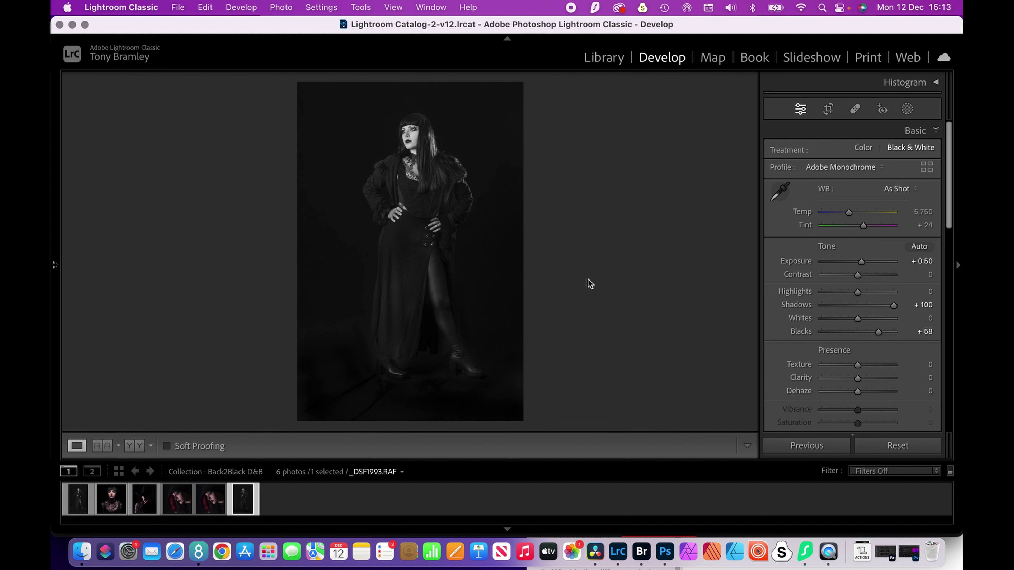
Reset all the photo's develop settings to compare with the original, and undo the reset
{"action": "left_click", "coordinate": [893, 445]}
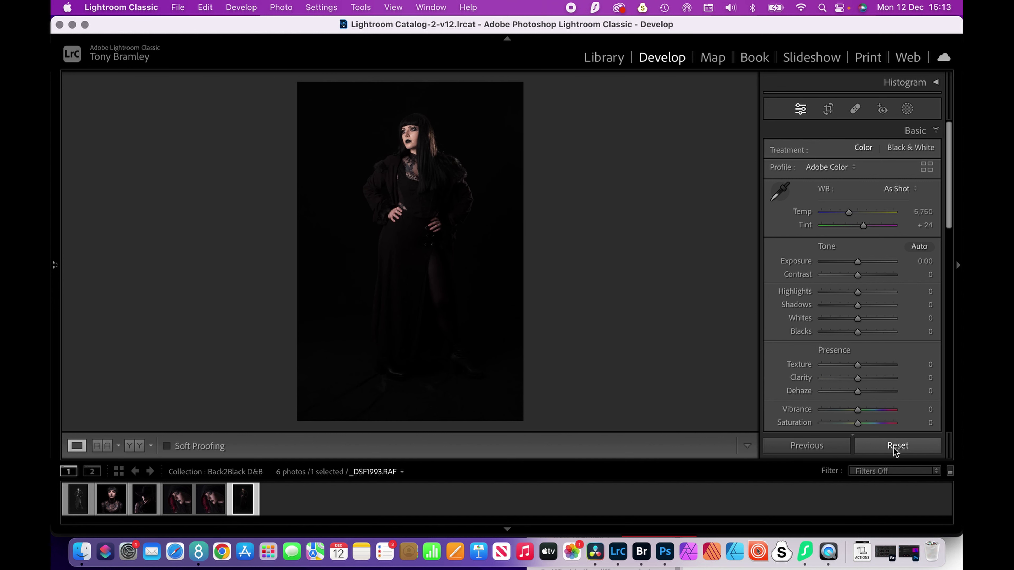
{"action": "left_click", "coordinate": [204, 8]}
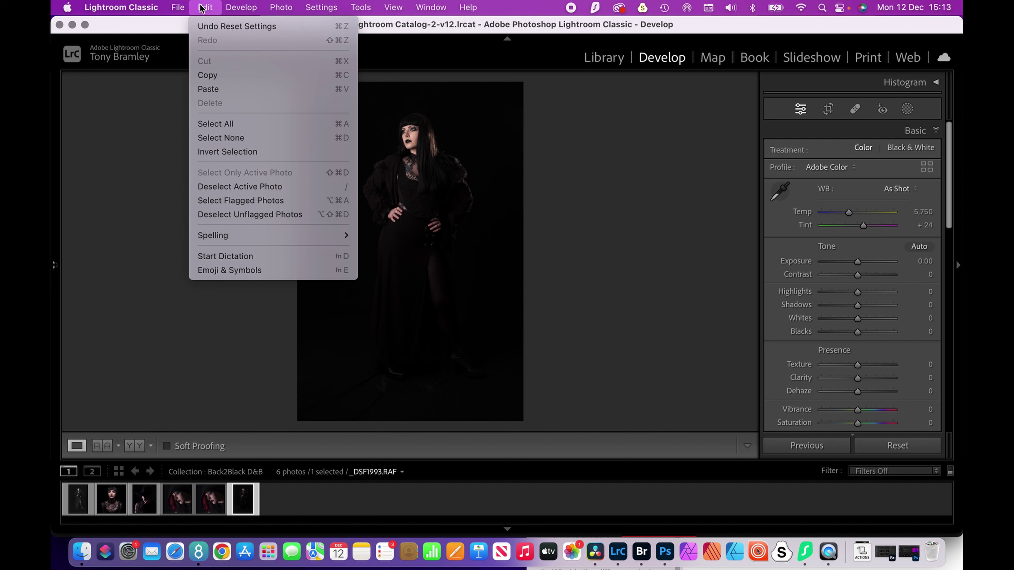
{"action": "left_click", "coordinate": [210, 28]}
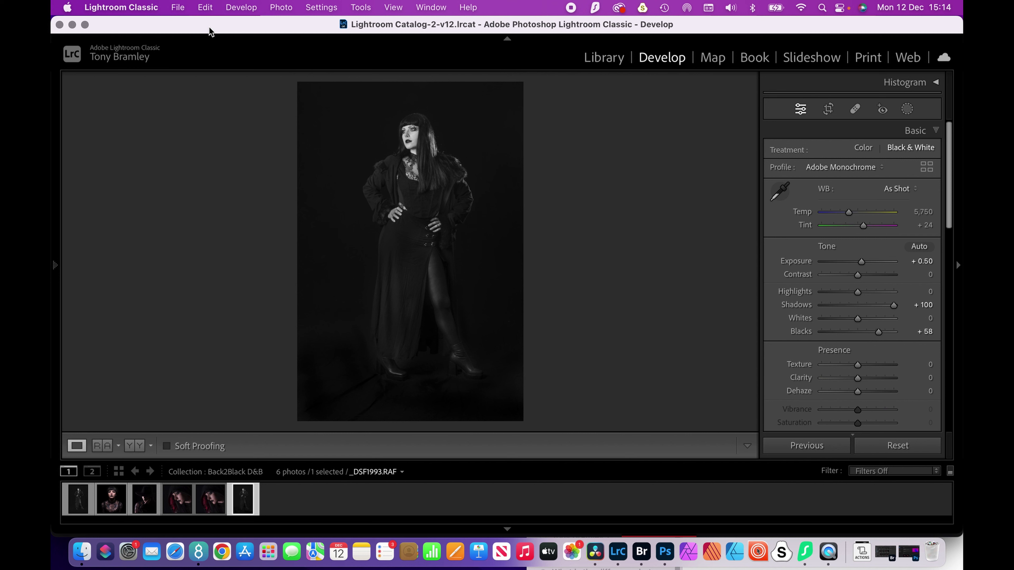
Open the hooded portrait _DSF2021-Edit.psd, preview the Black & White treatment and return it to Color
{"action": "left_click", "coordinate": [212, 508]}
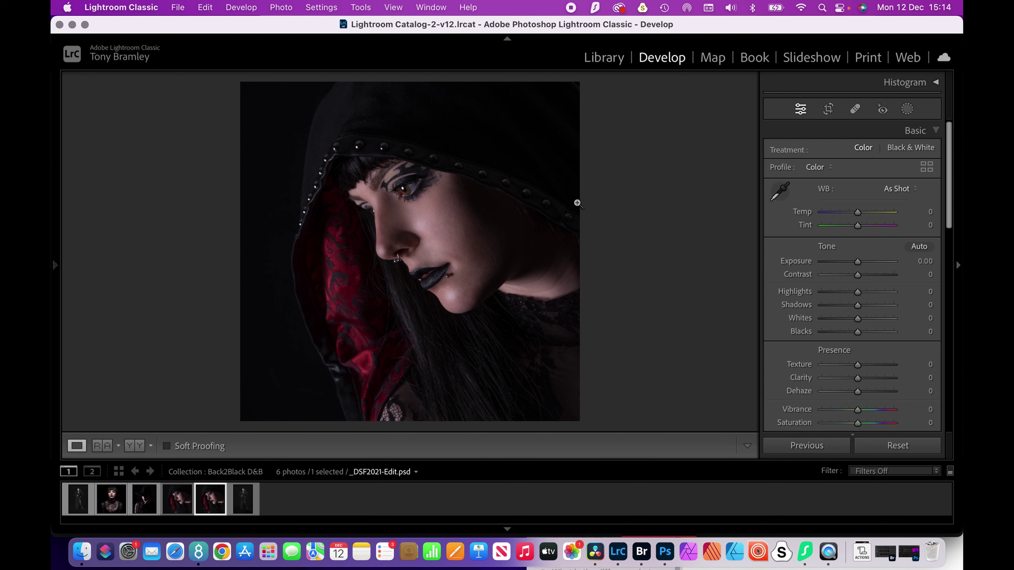
{"action": "left_click", "coordinate": [918, 149]}
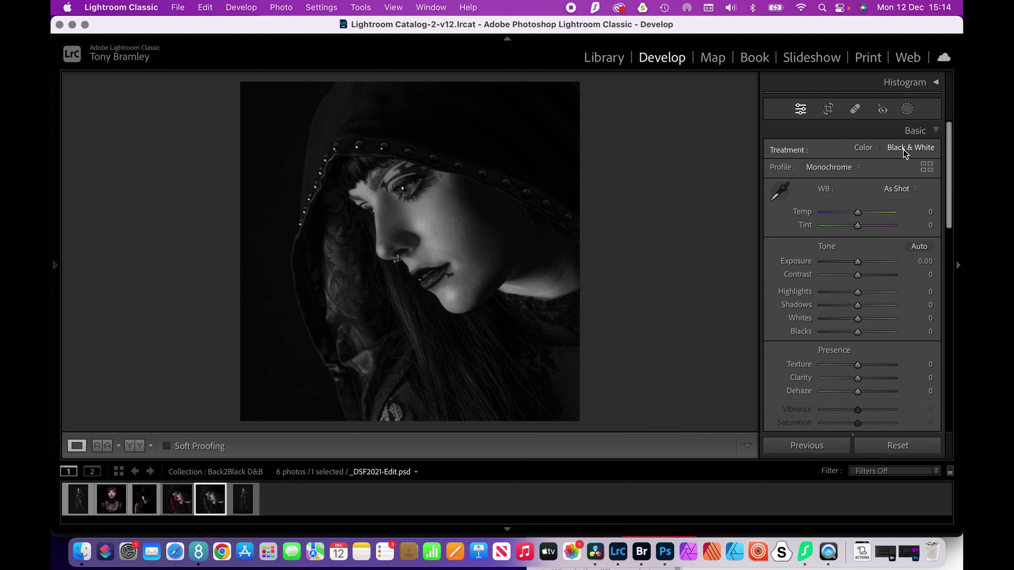
{"action": "left_click", "coordinate": [863, 148]}
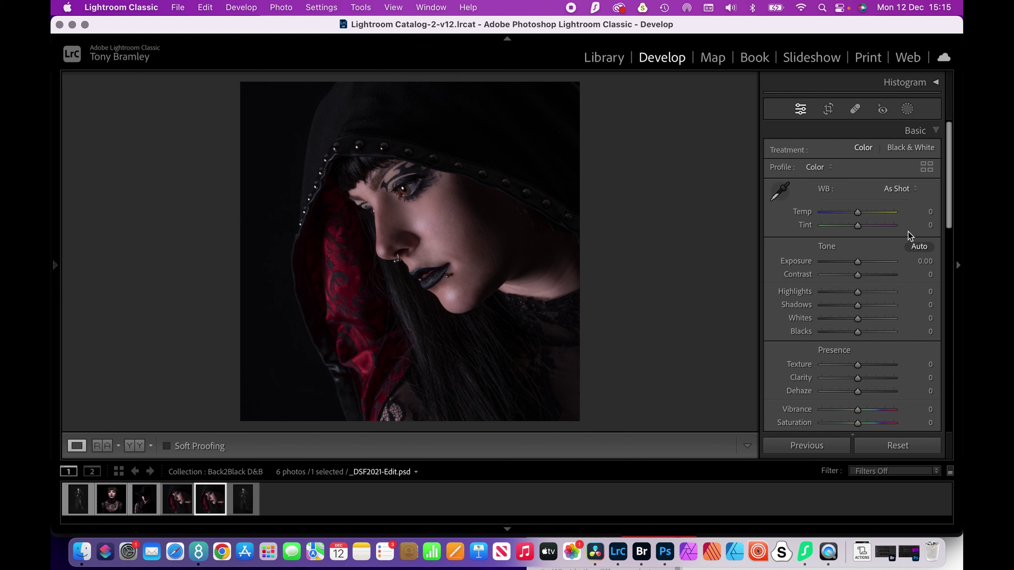
Add a brush mask with Exposure 1.00 and brush size 13, and paint along the studded hood edge above the forehead
{"action": "left_click", "coordinate": [907, 108]}
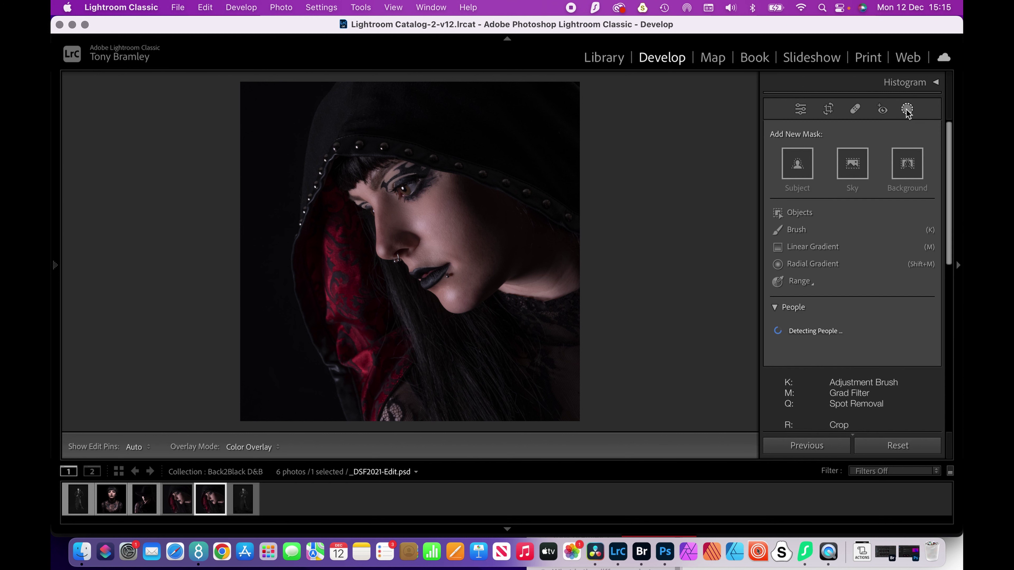
{"action": "left_click", "coordinate": [793, 232]}
{"action": "left_click_drag", "start_coordinate": [857, 306], "coordinate": [868, 308]}
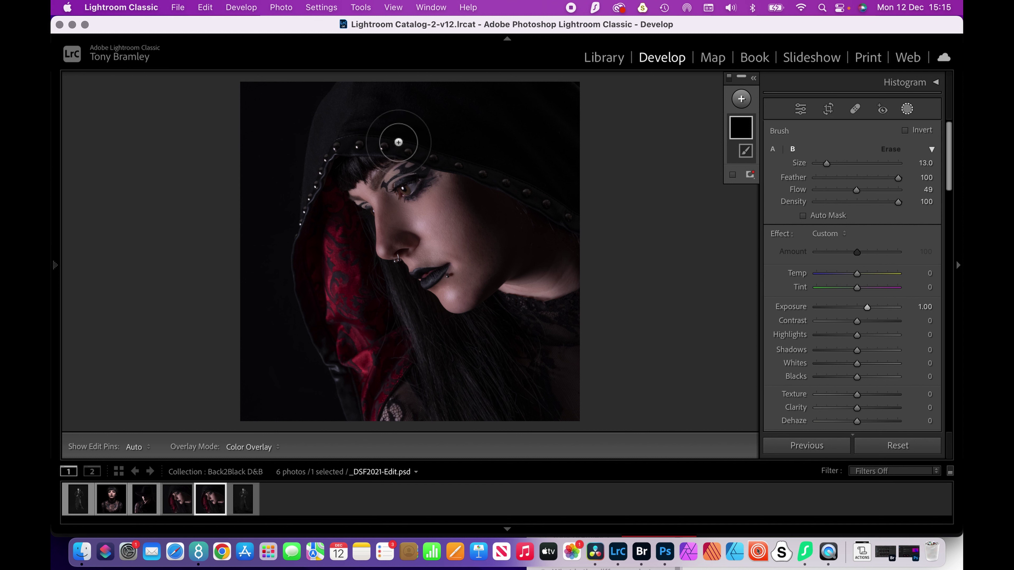
{"action": "key", "text": "bracketleft"}
{"action": "key", "text": "bracketleft"}
{"action": "left_click_drag", "start_coordinate": [355, 132], "coordinate": [461, 159]}
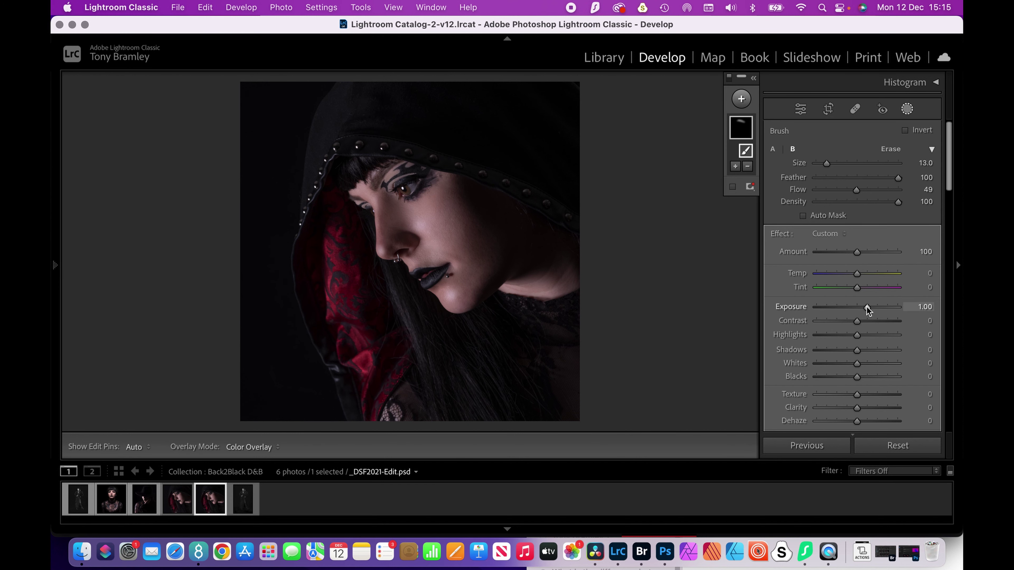
Extend the hood mask along the studded edge down toward the shoulder and set its Exposure to 3.55
{"action": "left_click_drag", "start_coordinate": [867, 308], "coordinate": [893, 307]}
{"action": "left_click_drag", "start_coordinate": [431, 142], "coordinate": [527, 187]}
{"action": "left_click_drag", "start_coordinate": [414, 129], "coordinate": [546, 184]}
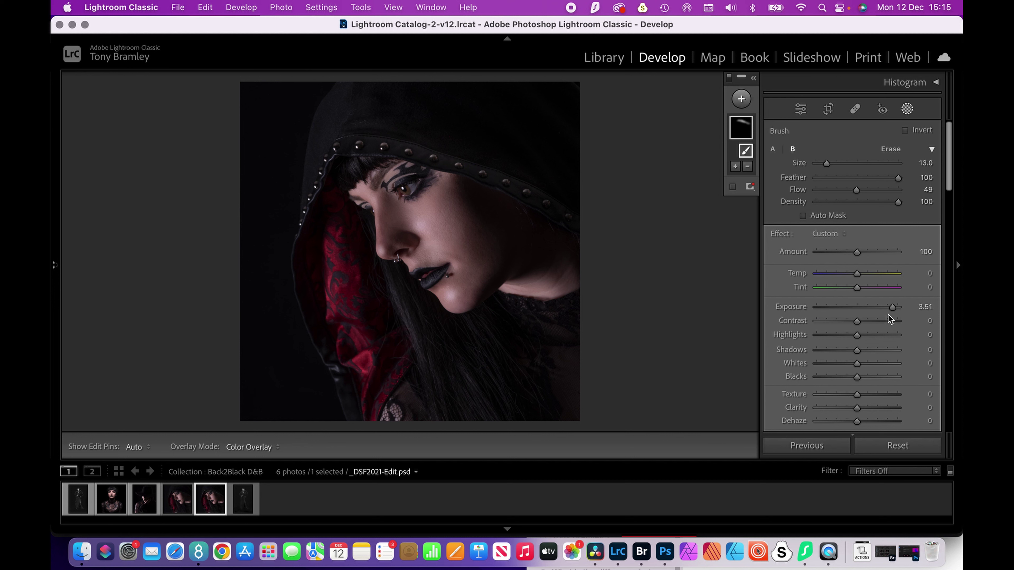
{"action": "mouse_move", "coordinate": [890, 307]}
{"action": "left_mouse_down"}
{"action": "mouse_move", "coordinate": [860, 308]}
{"action": "mouse_move", "coordinate": [893, 310]}
{"action": "left_mouse_up"}
Add a second brush mask with Exposure 1.43 and brush size 12, and paint over the hair below the chin
{"action": "left_click", "coordinate": [741, 99]}
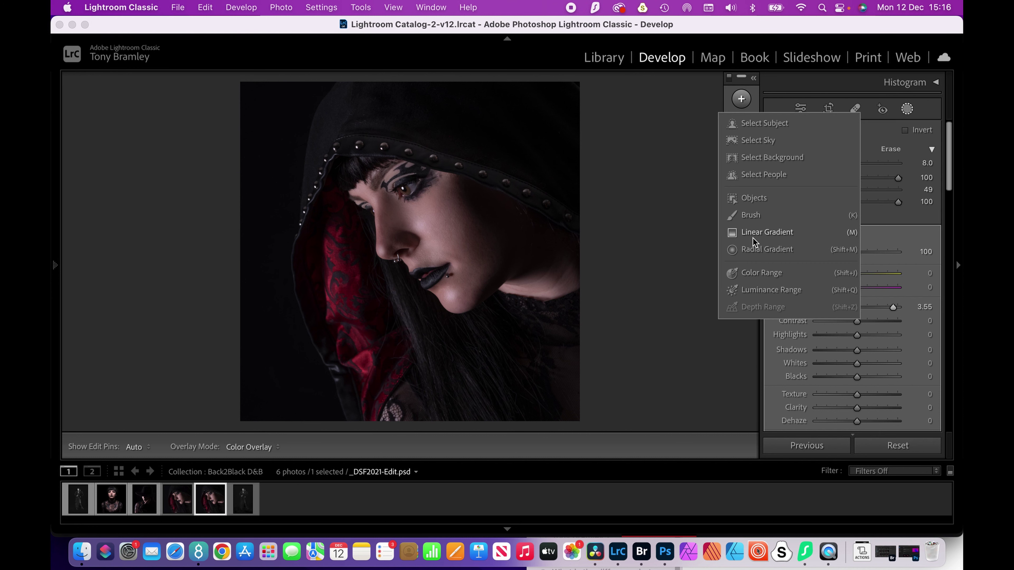
{"action": "left_click", "coordinate": [751, 217]}
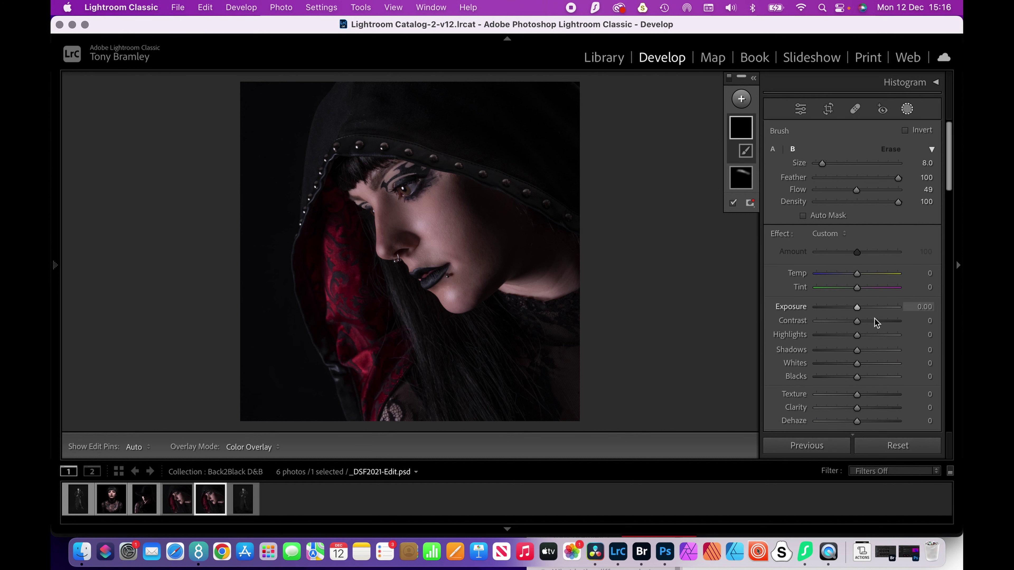
{"action": "left_click", "coordinate": [872, 307]}
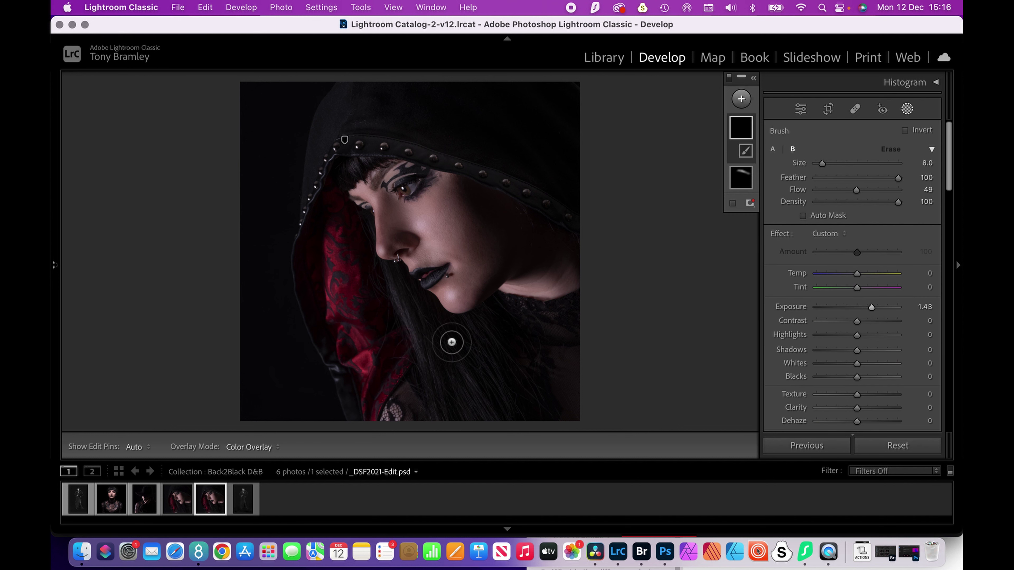
{"action": "scroll", "coordinate": [451, 343], "scroll_direction": "up", "scroll_amount": 2}
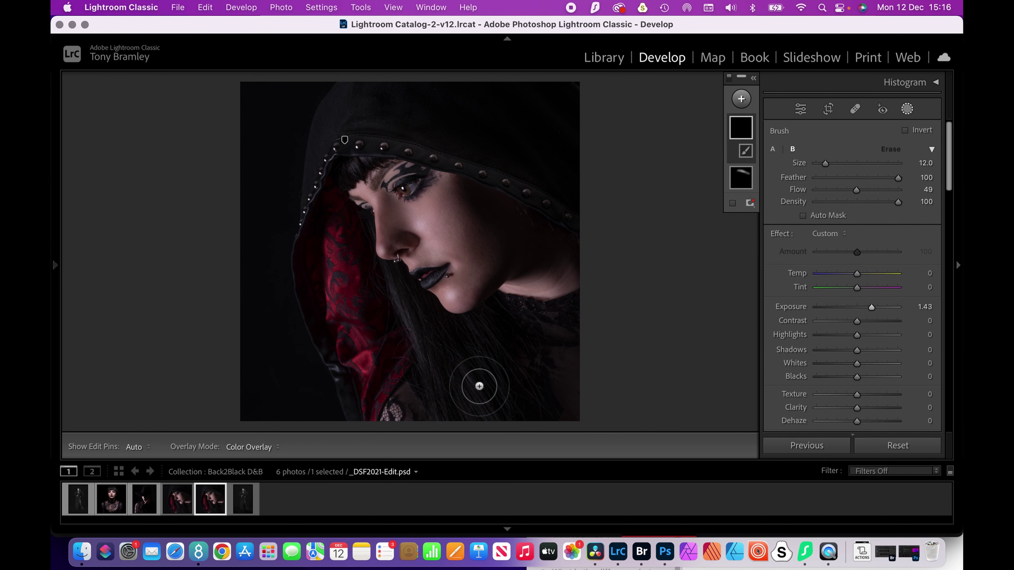
{"action": "left_click_drag", "start_coordinate": [464, 366], "coordinate": [434, 332]}
Brush the second mask over more of the lower hair strands and raise its Exposure slightly
{"action": "key", "text": "h"}
{"action": "key", "text": "h"}
{"action": "key", "text": "h"}
{"action": "key", "text": "h"}
{"action": "key", "text": "h"}
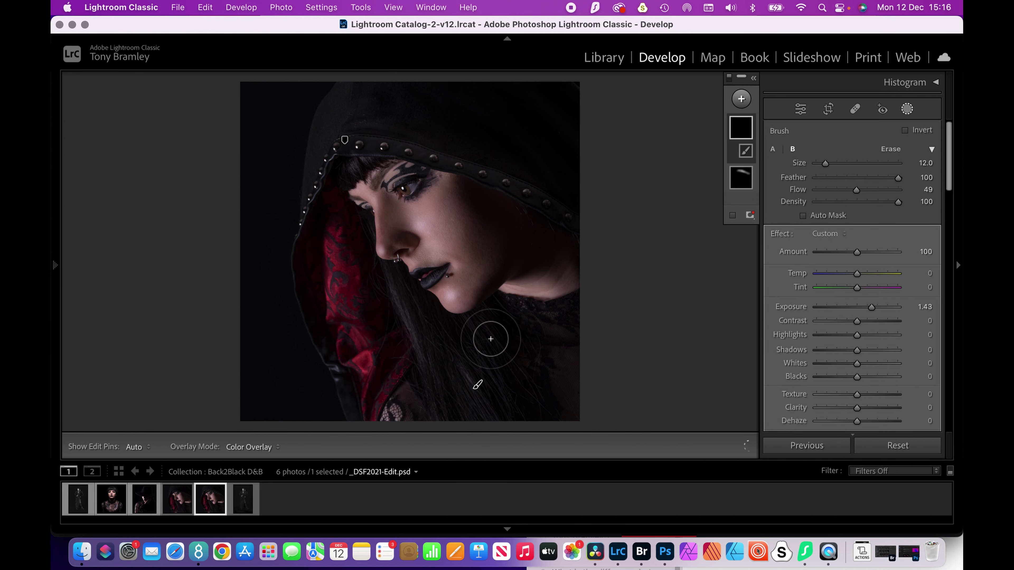
{"action": "key", "text": "h"}
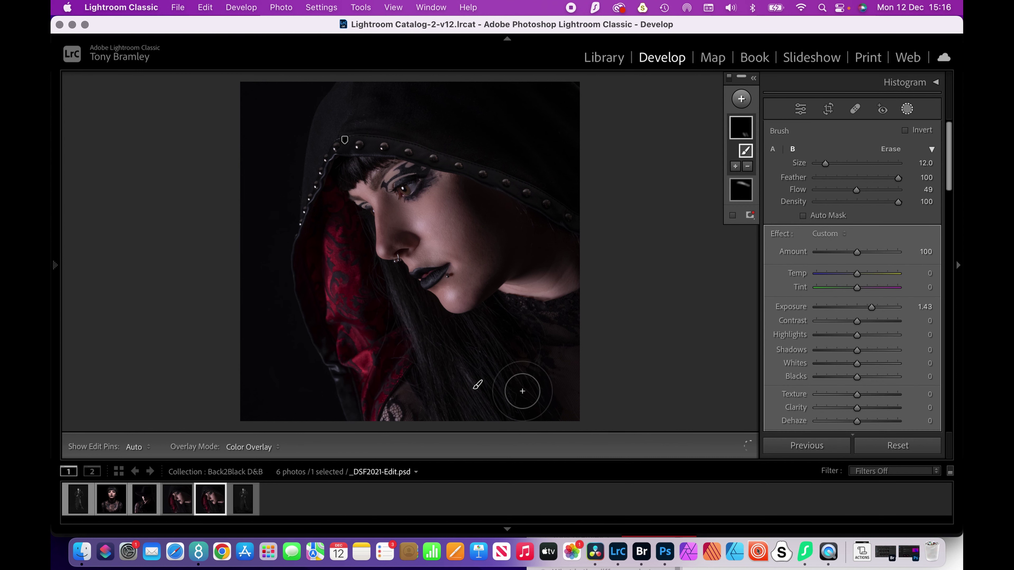
{"action": "key", "text": "h"}
{"action": "key", "text": "h"}
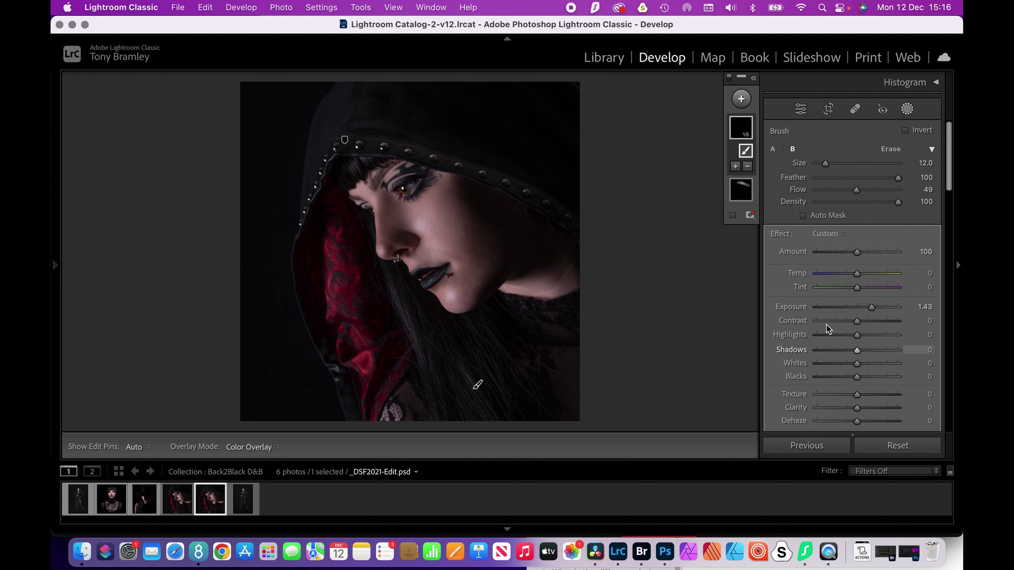
{"action": "mouse_move", "coordinate": [871, 307]}
{"action": "left_mouse_down"}
{"action": "mouse_move", "coordinate": [889, 308]}
{"action": "mouse_move", "coordinate": [876, 307]}
{"action": "left_mouse_up"}
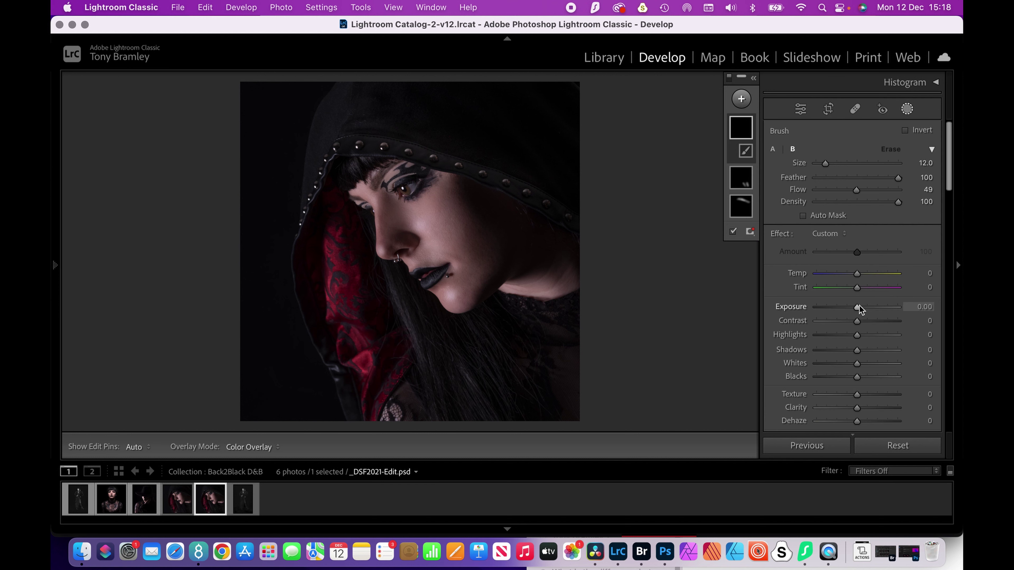
Set the new third brush mask to Exposure 1.45 and brush size 10, and paint the hair directly beneath the chin
{"action": "left_click_drag", "start_coordinate": [859, 305], "coordinate": [874, 306]}
{"action": "scroll", "coordinate": [400, 170], "scroll_direction": "up", "scroll_amount": 3}
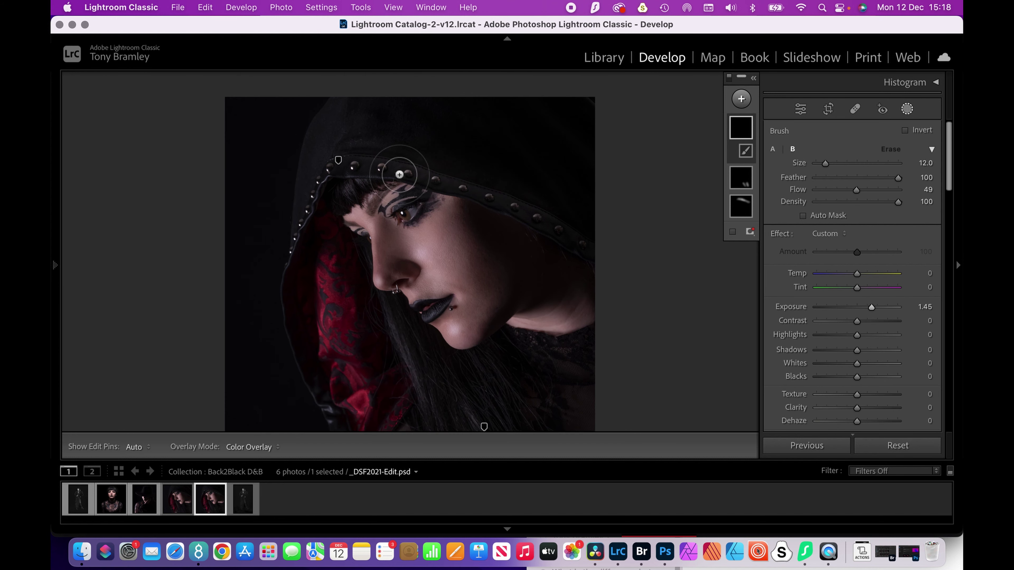
{"action": "left_click", "coordinate": [452, 324]}
{"action": "left_click_drag", "start_coordinate": [453, 324], "coordinate": [432, 88]}
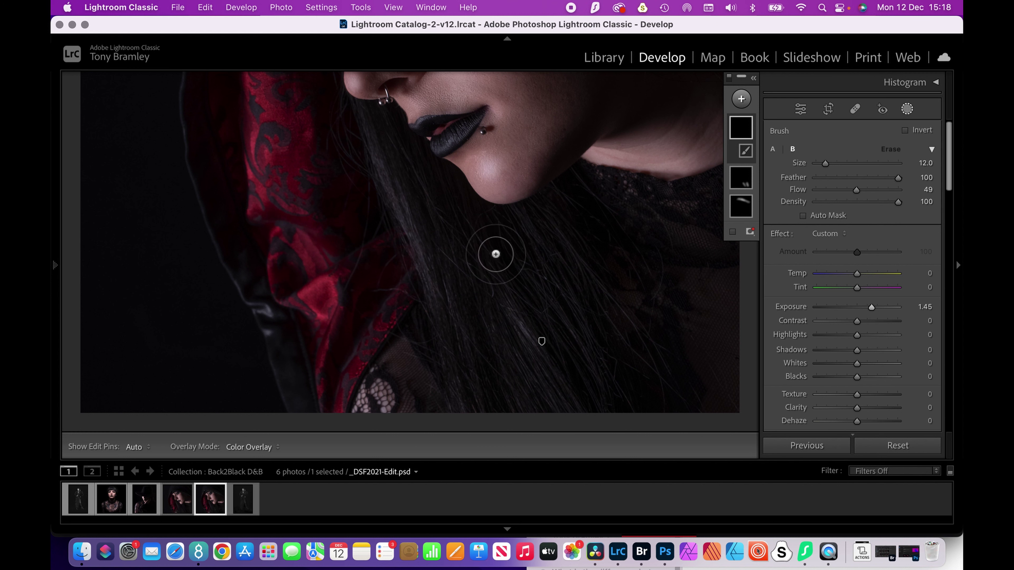
{"action": "key", "text": "bracketleft"}
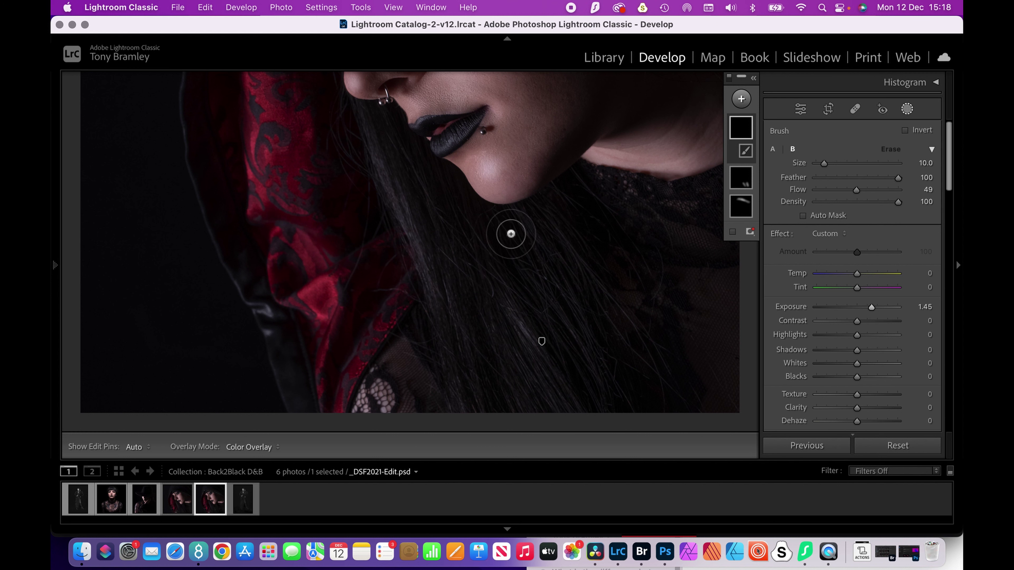
{"action": "key", "text": "h"}
{"action": "key", "text": "h"}
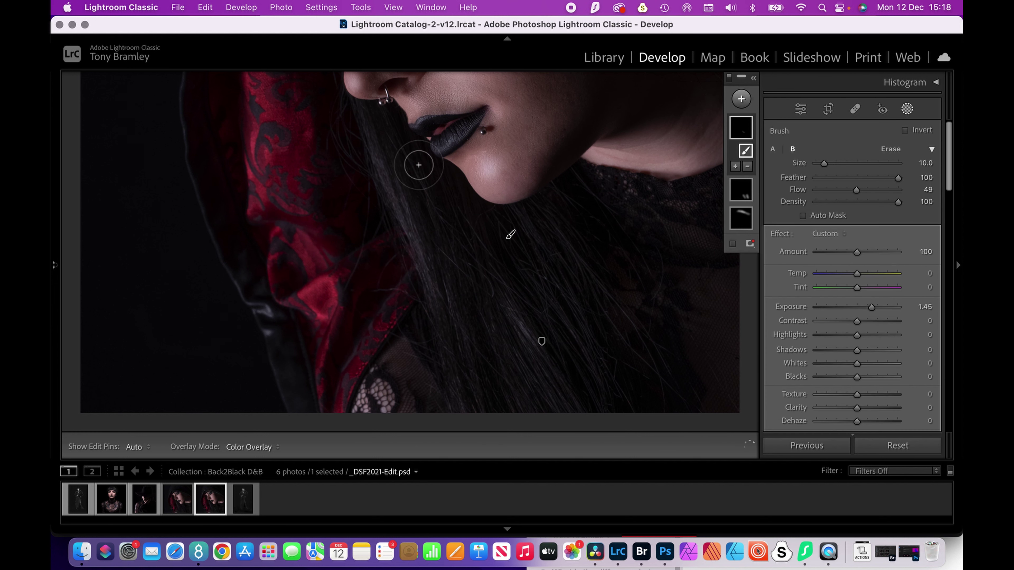
Brush the third mask over the hair beside the lips and jaw, and set its Exposure to 1.35
{"action": "key", "text": "h"}
{"action": "key", "text": "h"}
{"action": "key", "text": "h"}
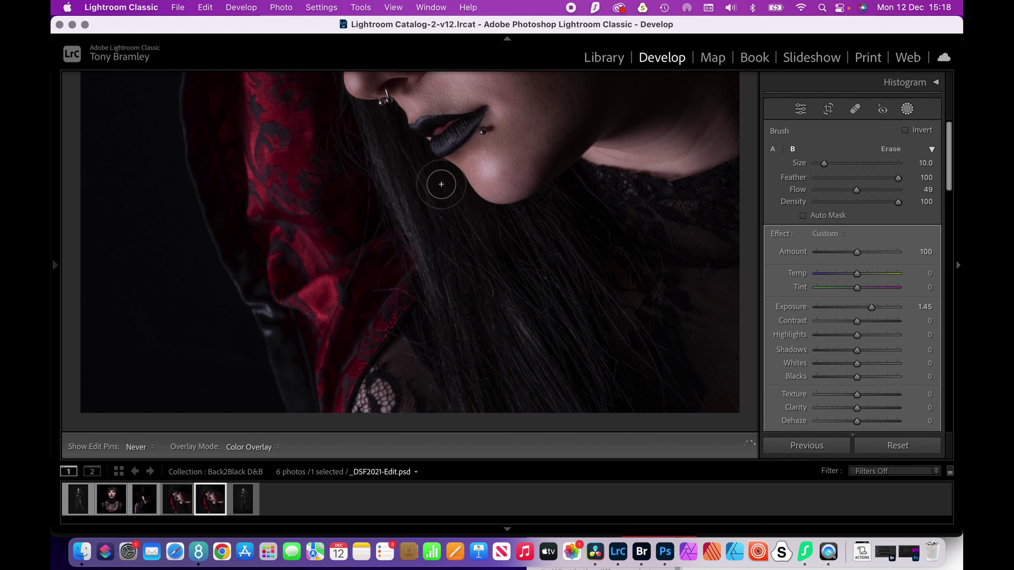
{"action": "key", "text": "h"}
{"action": "key", "text": "h"}
{"action": "key", "text": "h"}
{"action": "key", "text": "h"}
{"action": "key", "text": "h"}
{"action": "mouse_move", "coordinate": [878, 308]}
{"action": "left_mouse_down"}
{"action": "mouse_move", "coordinate": [891, 307]}
{"action": "mouse_move", "coordinate": [869, 306]}
{"action": "left_mouse_up"}
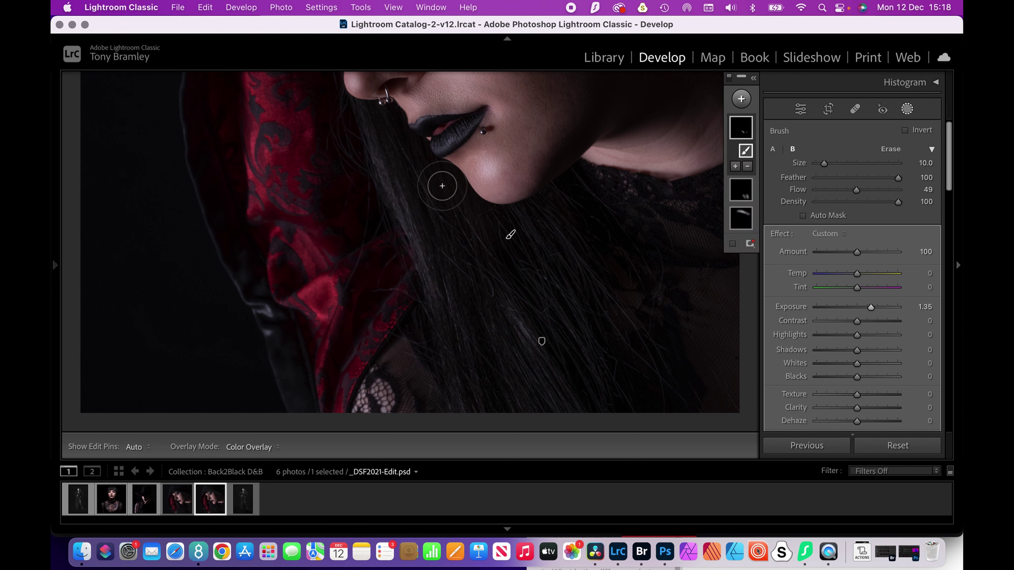
Toggle the mask edit pins off and on to examine the brightened hair around the lips and chin
{"action": "key", "text": "h"}
{"action": "key", "text": "h"}
{"action": "key", "text": "h"}
{"action": "key", "text": "h"}
{"action": "key", "text": "h"}
{"action": "key", "text": "h"}
{"action": "key", "text": "h"}
{"action": "key", "text": "h"}
Add a fourth brush mask with Exposure -2.58 and brush size 10, and paint over the bright lace at the photo's lower edge
{"action": "left_click", "coordinate": [733, 101]}
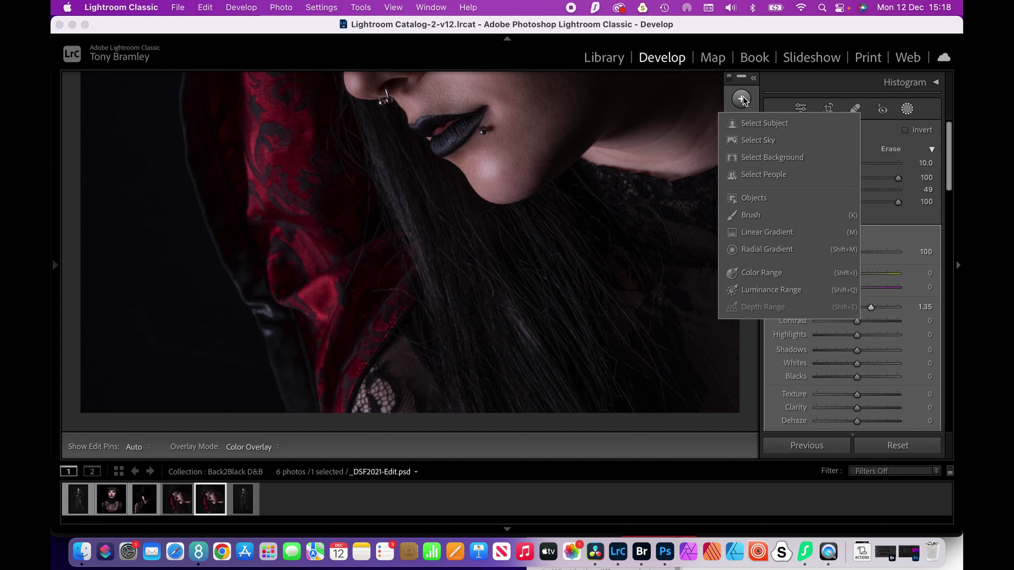
{"action": "left_click", "coordinate": [750, 215]}
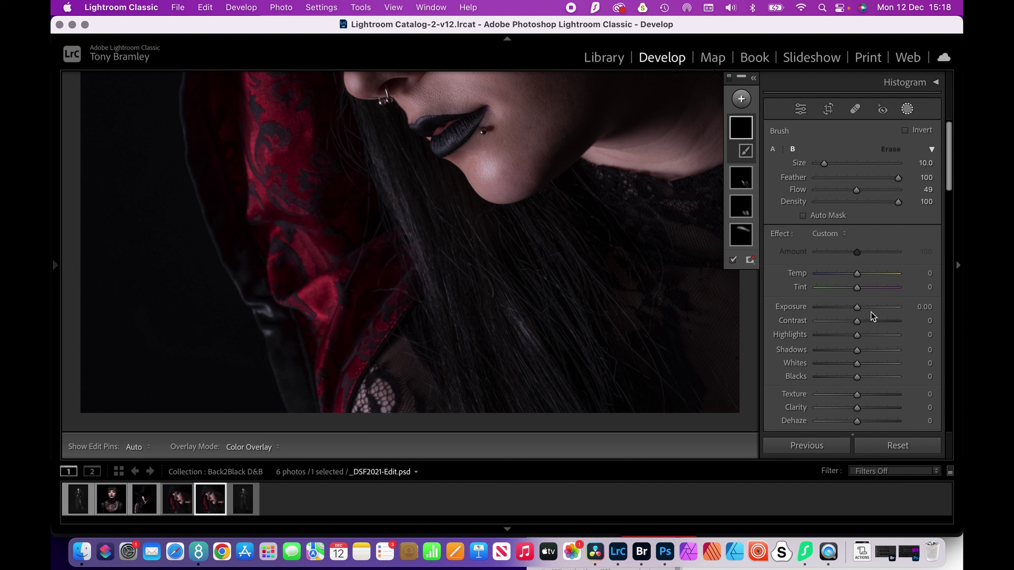
{"action": "left_click", "coordinate": [831, 311]}
{"action": "key", "text": "h"}
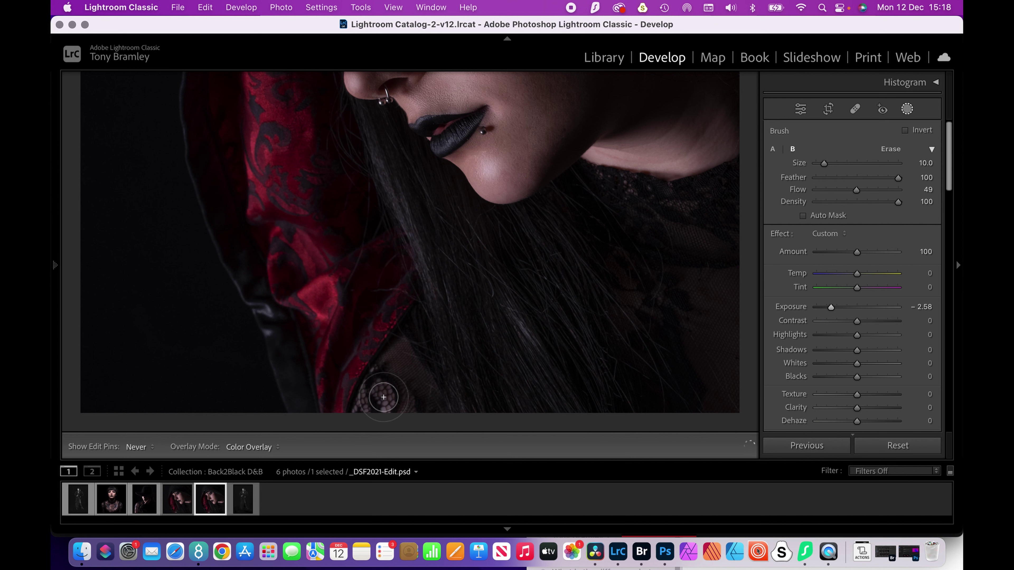
{"action": "key", "text": "h"}
{"action": "key", "text": "h"}
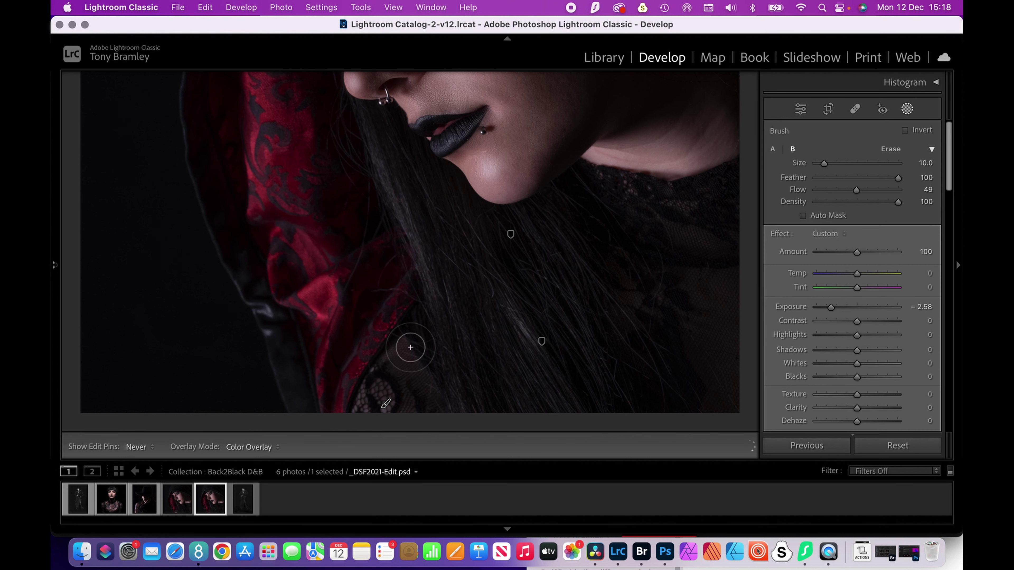
{"action": "key", "text": "h"}
{"action": "key", "text": "h"}
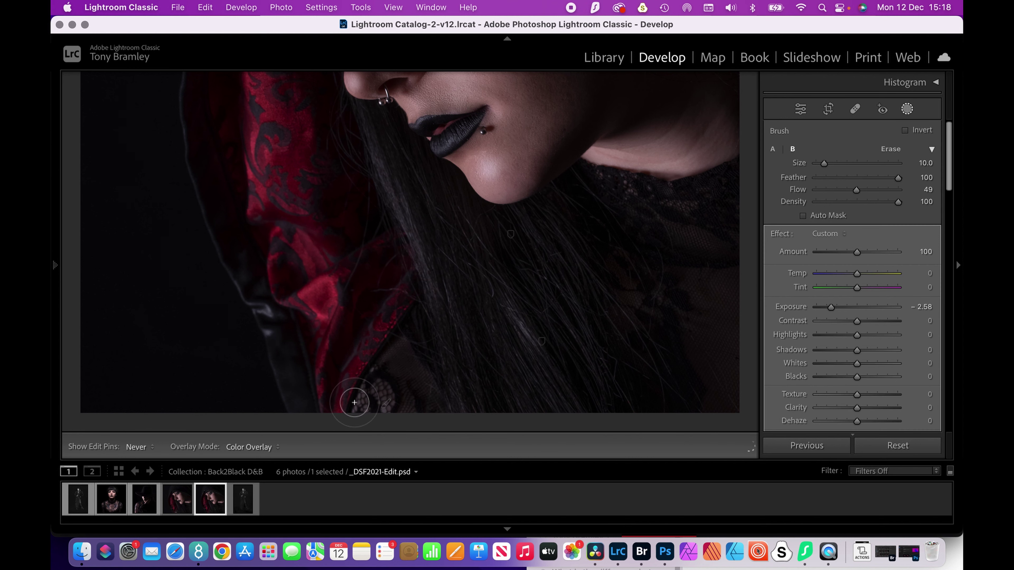
{"action": "key", "text": "h"}
{"action": "key", "text": "h"}
{"action": "key", "text": "h"}
Return to the global Basic adjustments for the whole portrait and set Saturation to -56
{"action": "key", "text": "z"}
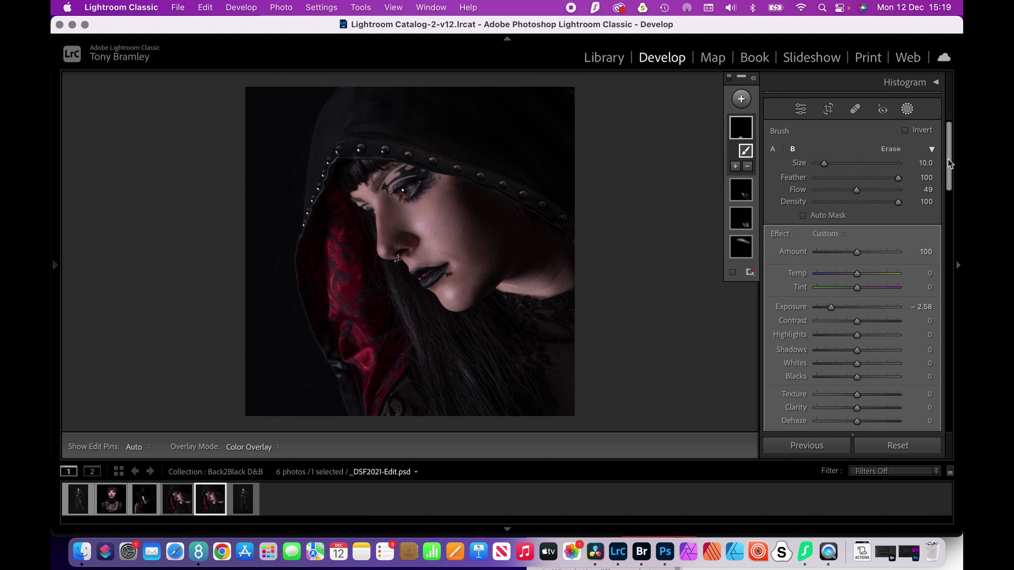
{"action": "left_click", "coordinate": [800, 109]}
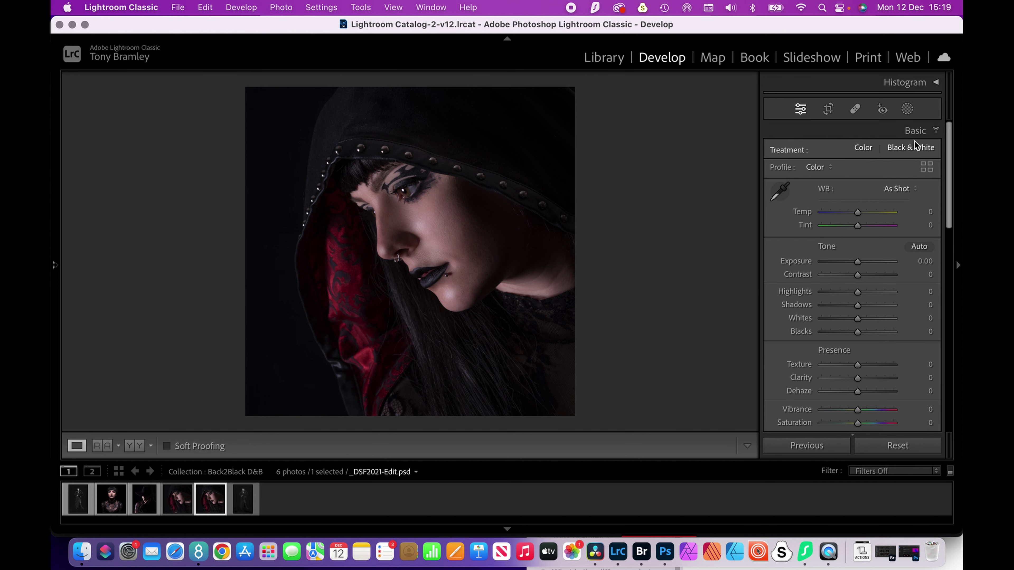
{"action": "scroll", "coordinate": [911, 251], "scroll_direction": "down", "scroll_amount": 5}
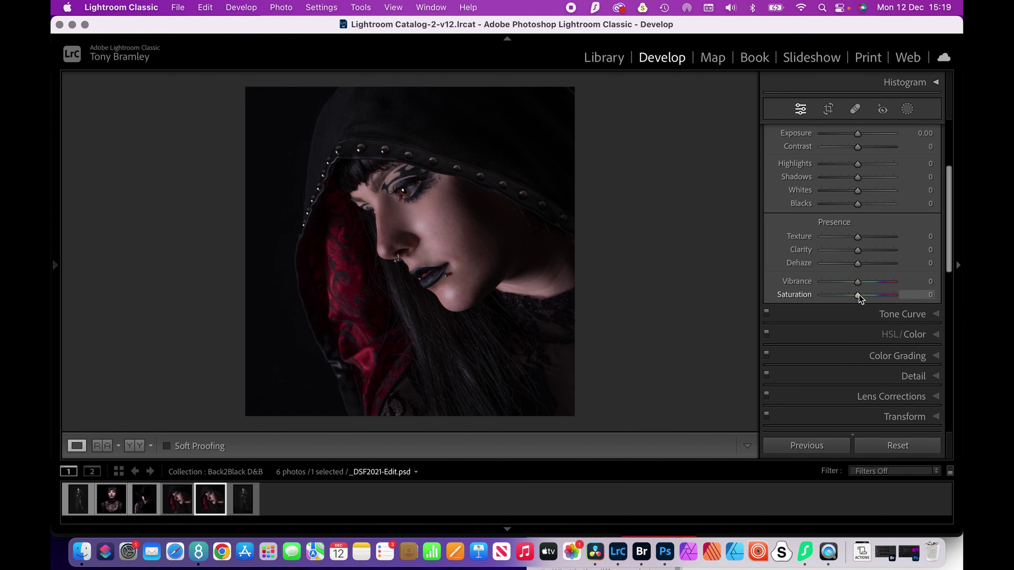
{"action": "left_click_drag", "start_coordinate": [857, 294], "coordinate": [836, 295]}
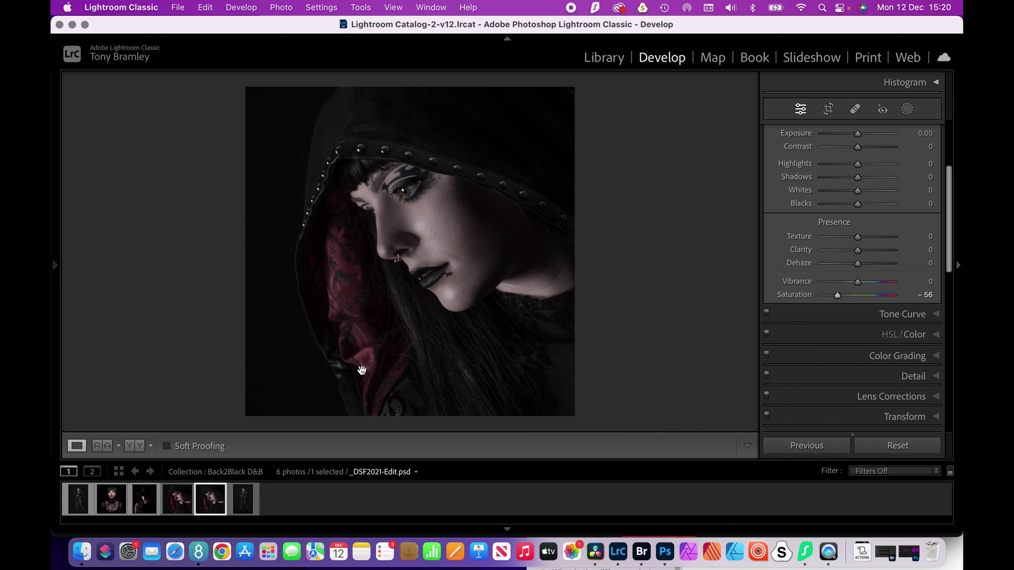
Read through the keyboard shortcut reference lists shown beneath the Develop presets and adjustments
{"action": "mouse_move", "coordinate": [55, 271]}
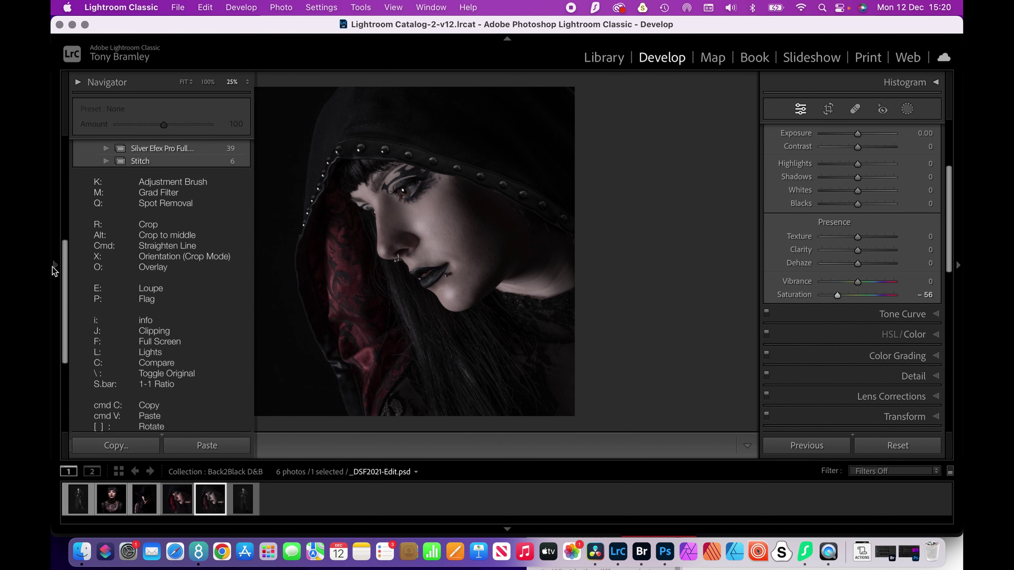
{"action": "scroll", "coordinate": [128, 280], "scroll_direction": "down", "scroll_amount": 3}
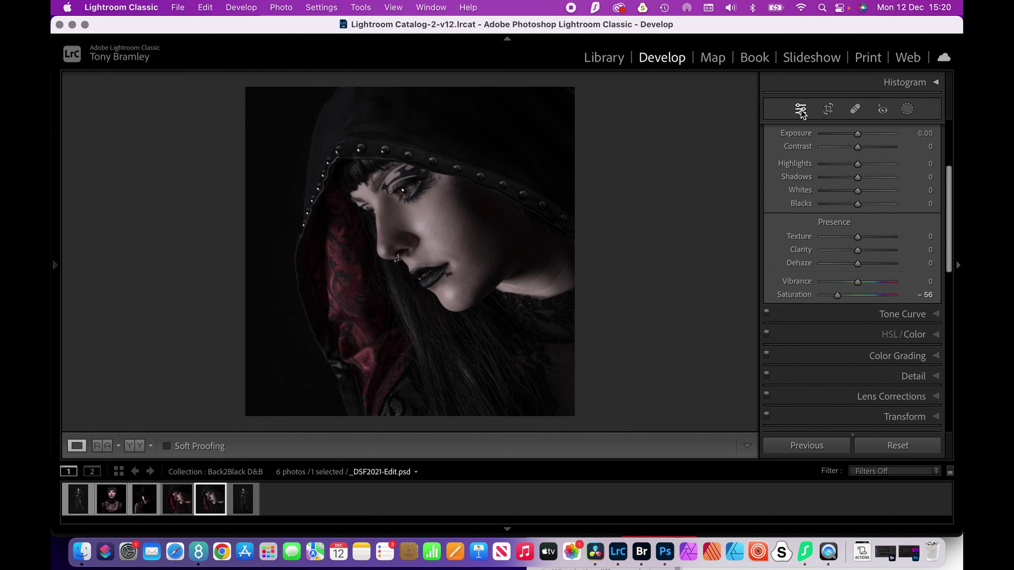
{"action": "scroll", "coordinate": [821, 142], "scroll_direction": "down", "scroll_amount": 15}
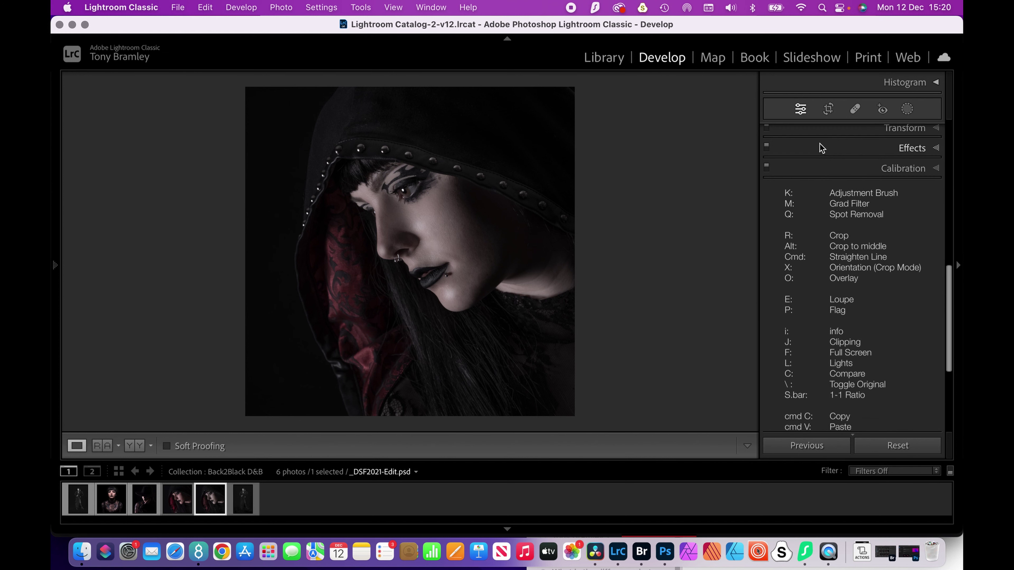
{"action": "scroll", "coordinate": [821, 148], "scroll_direction": "down", "scroll_amount": 1}
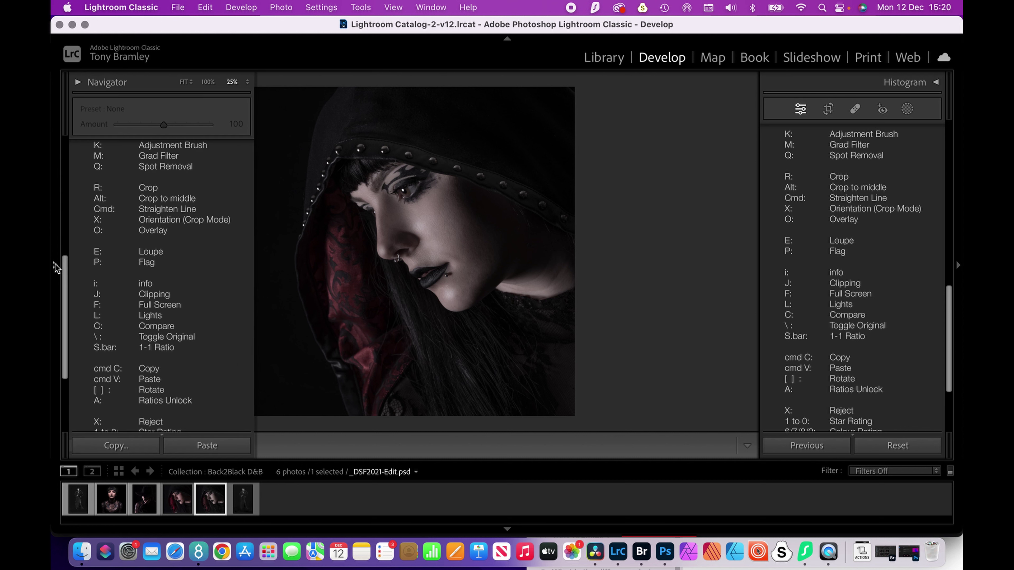
{"action": "scroll", "coordinate": [138, 298], "scroll_direction": "down", "scroll_amount": 3}
{"action": "scroll", "coordinate": [138, 297], "scroll_direction": "down", "scroll_amount": 6}
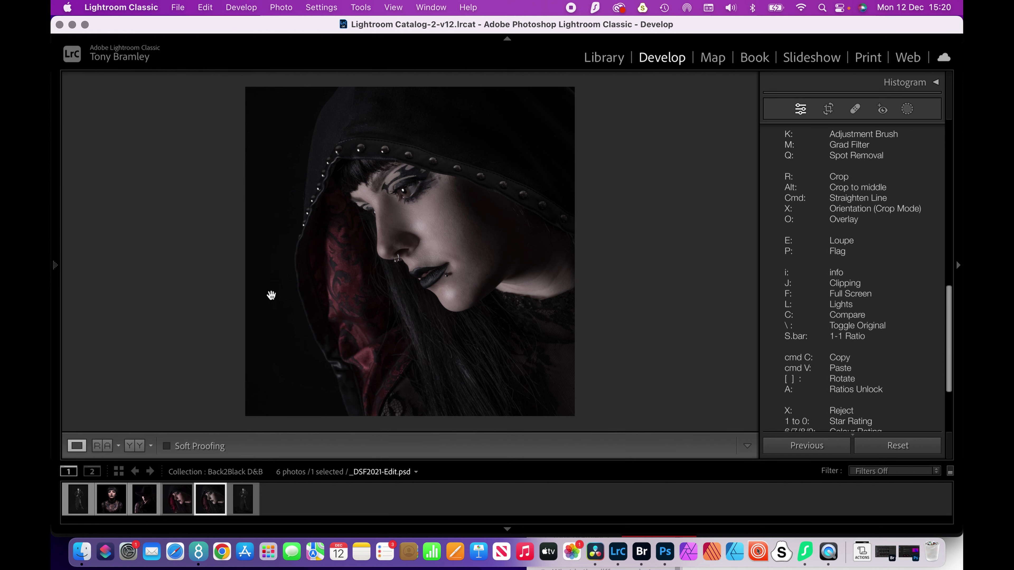
{"action": "mouse_move", "coordinate": [56, 289]}
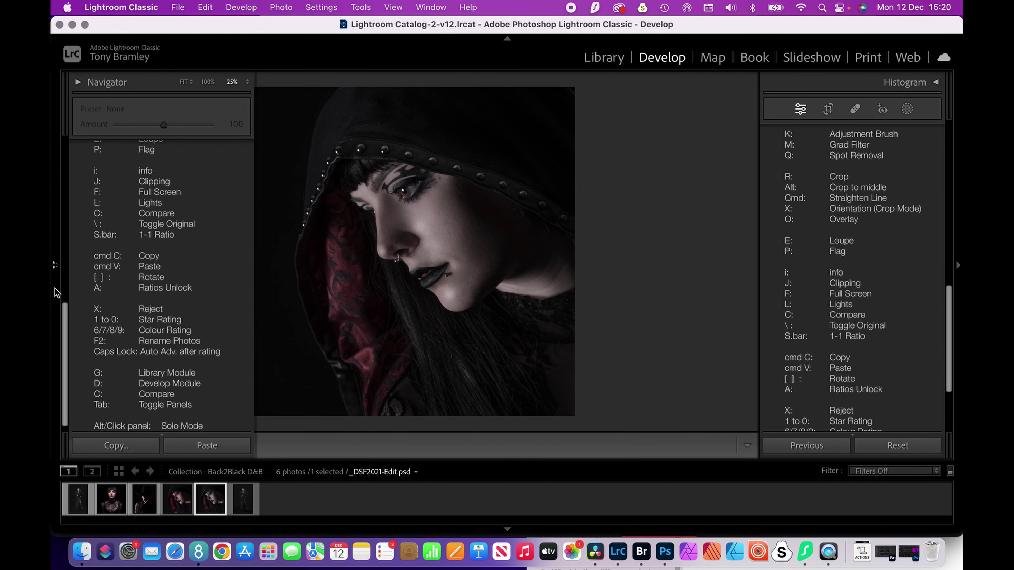